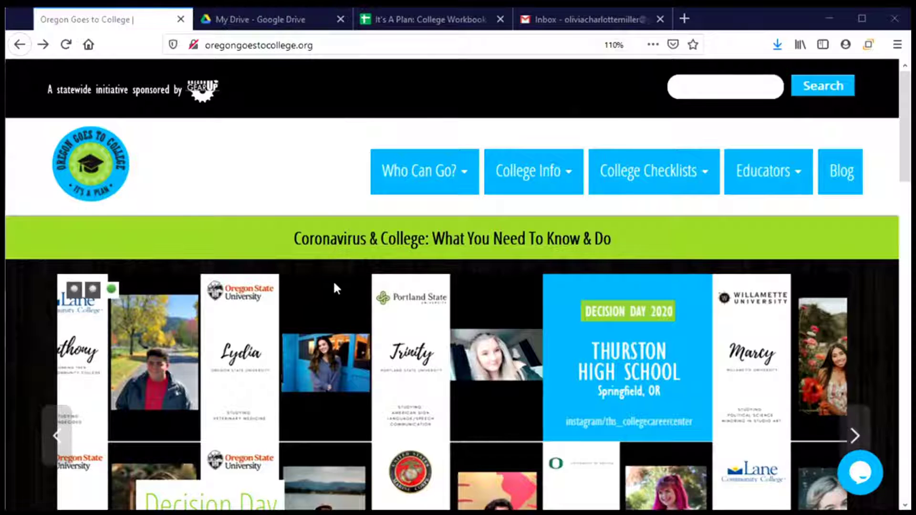
Step: Go to Apply to College from College Info and scroll to the All/Some Applications Require panels
{"action": "mouse_move", "coordinate": [519, 177]}
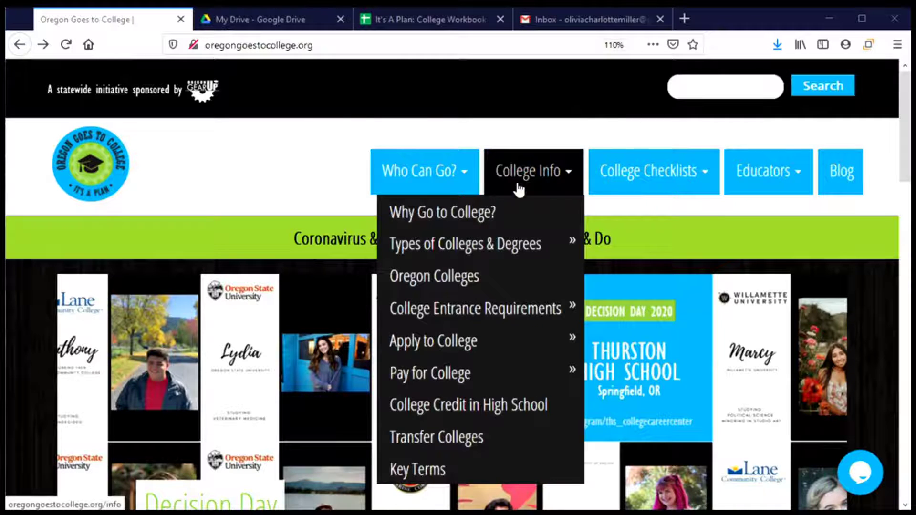
{"action": "left_click", "coordinate": [455, 352]}
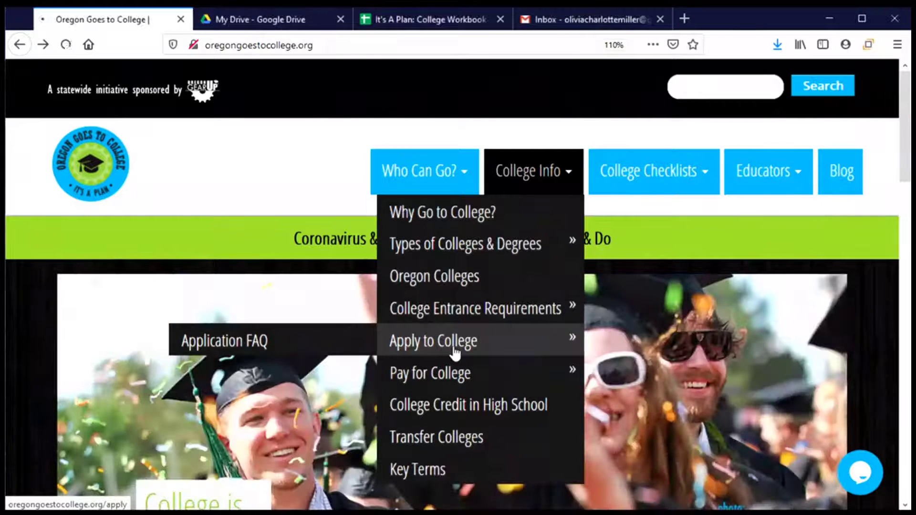
{"action": "scroll", "coordinate": [363, 340], "scroll_direction": "down", "scroll_amount": 3}
{"action": "scroll", "coordinate": [363, 341], "scroll_direction": "down", "scroll_amount": 5}
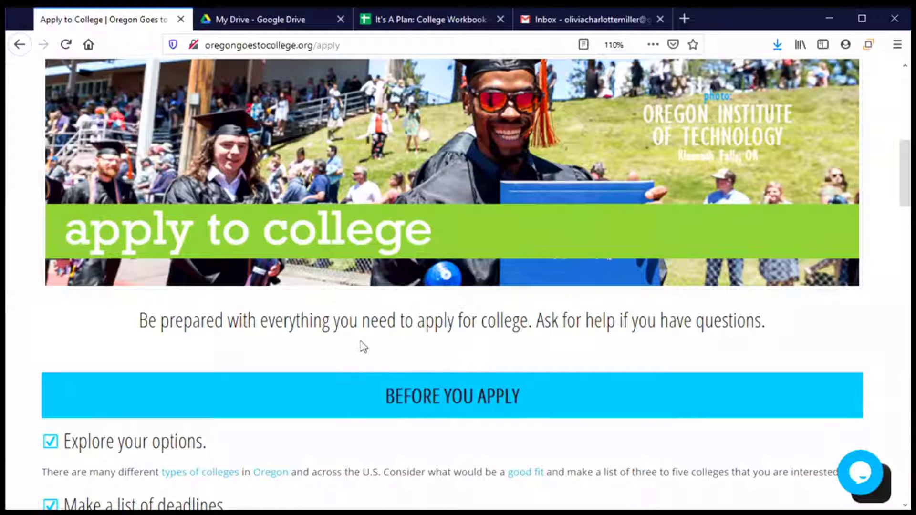
{"action": "scroll", "coordinate": [362, 353], "scroll_direction": "down", "scroll_amount": 8}
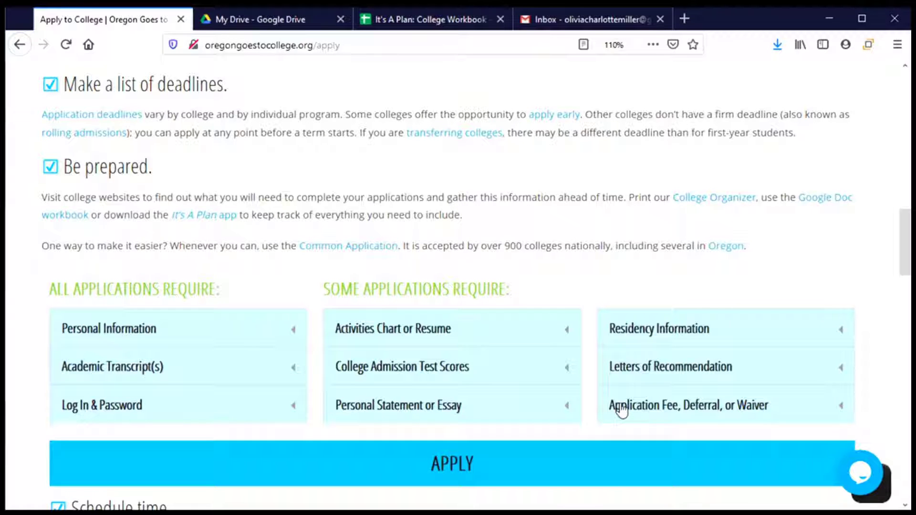
{"action": "scroll", "coordinate": [368, 423], "scroll_direction": "down", "scroll_amount": 3}
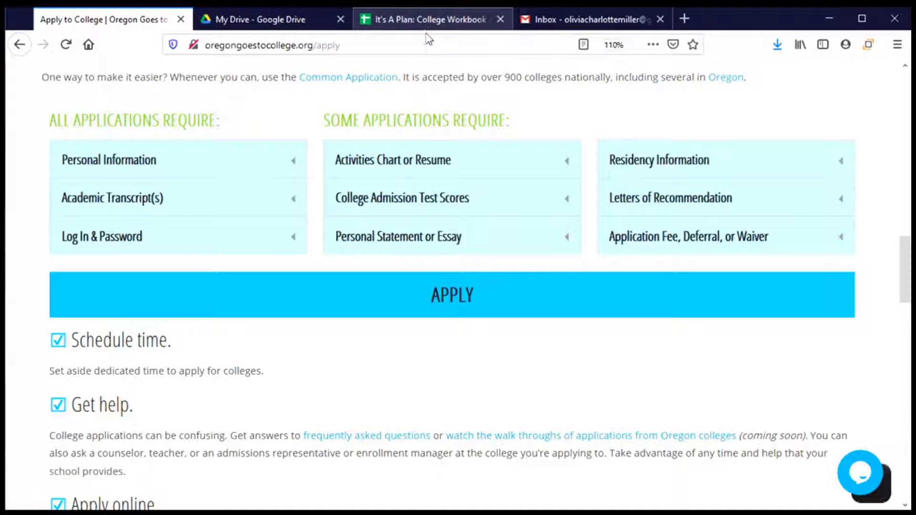
{"action": "scroll", "coordinate": [404, 233], "scroll_direction": "down", "scroll_amount": 2}
Step: Show the Public Universities table with Common App status, 2020-21 fees and deadlines
{"action": "scroll", "coordinate": [405, 233], "scroll_direction": "down", "scroll_amount": 4}
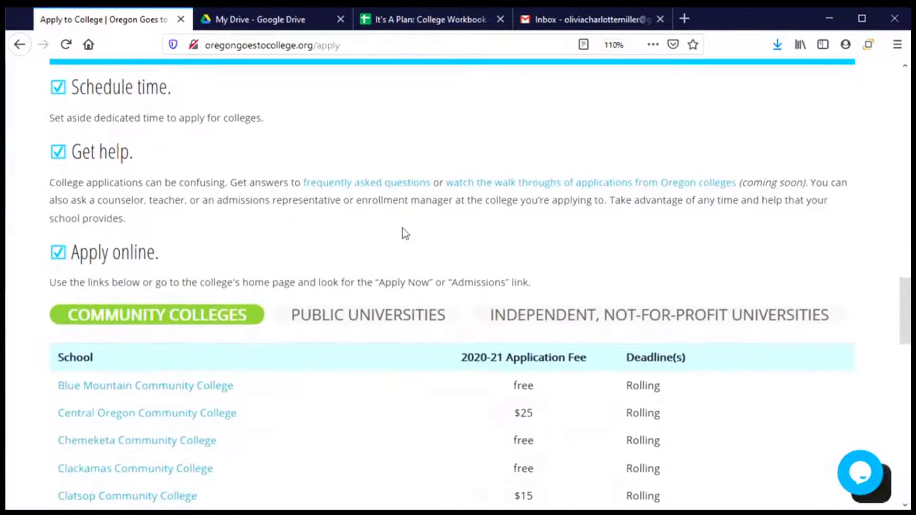
{"action": "scroll", "coordinate": [405, 233], "scroll_direction": "down", "scroll_amount": 5}
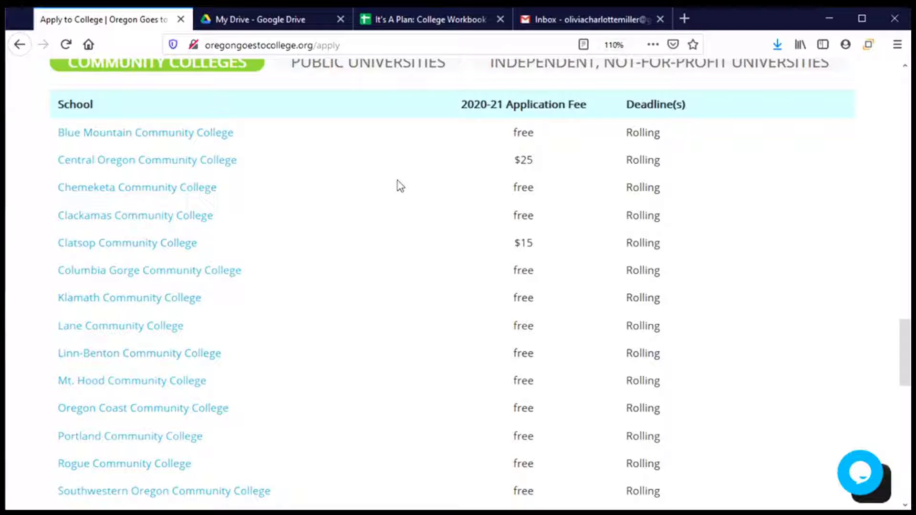
{"action": "left_click", "coordinate": [367, 67]}
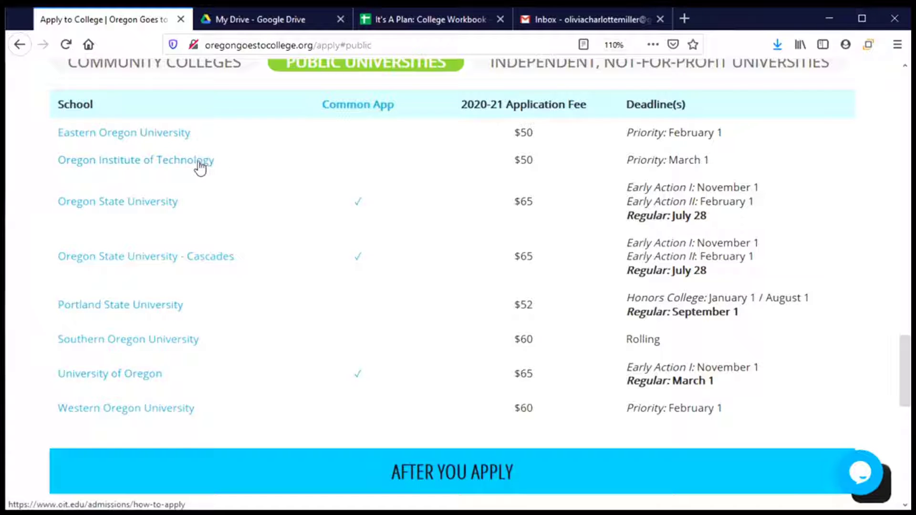
Step: Open Oregon Institute of Technology's Apply Now page and scroll to the five-step How to Apply list
{"action": "left_click", "coordinate": [96, 166]}
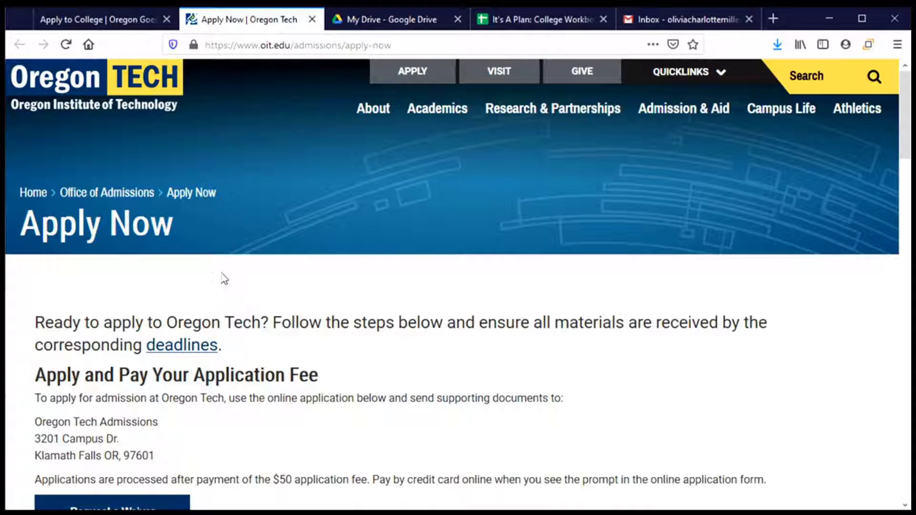
{"action": "scroll", "coordinate": [224, 279], "scroll_direction": "down", "scroll_amount": 4}
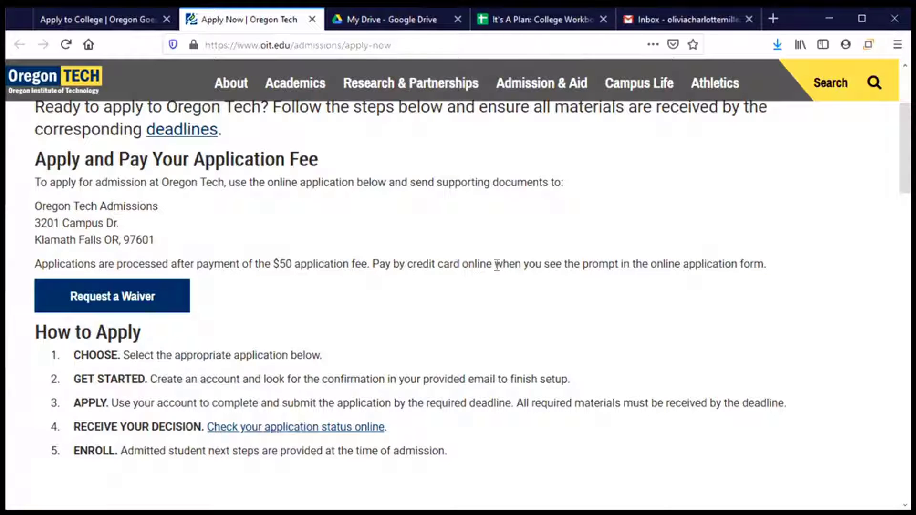
{"action": "left_click", "coordinate": [98, 298]}
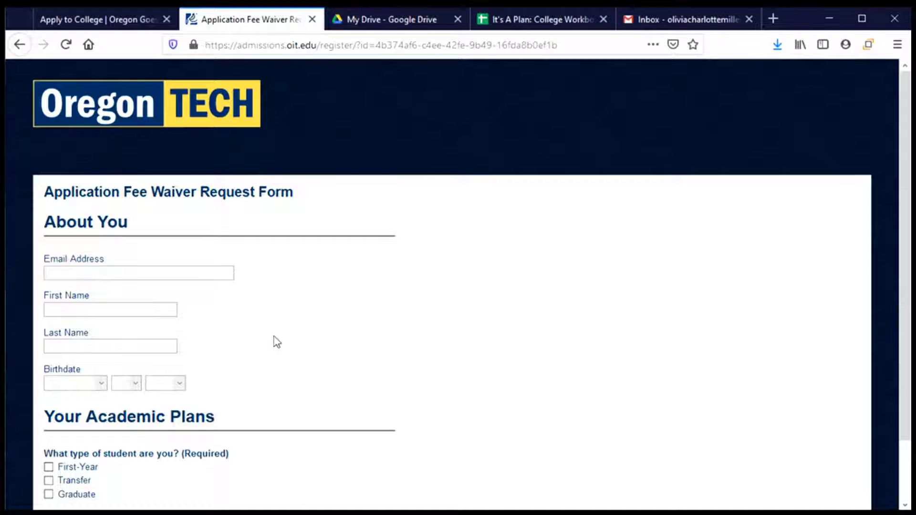
{"action": "scroll", "coordinate": [276, 340], "scroll_direction": "down", "scroll_amount": 2}
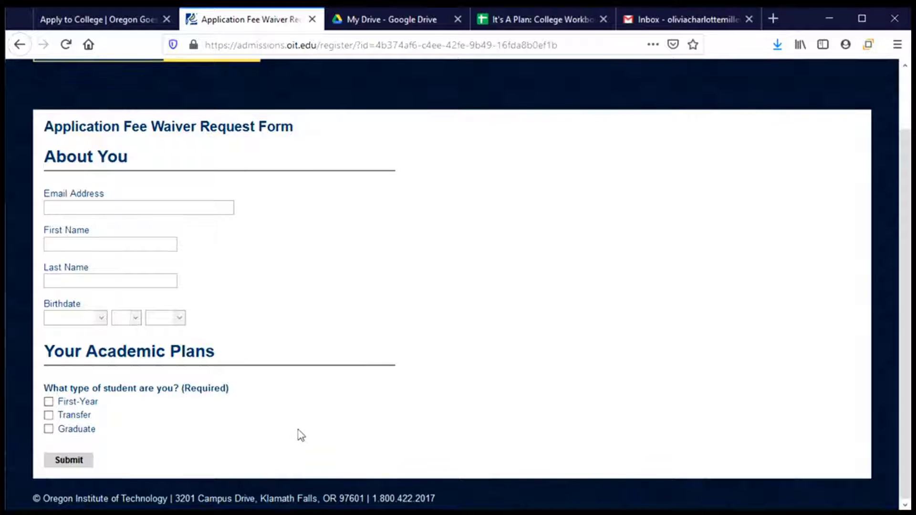
{"action": "scroll", "coordinate": [298, 434], "scroll_direction": "up", "scroll_amount": 2}
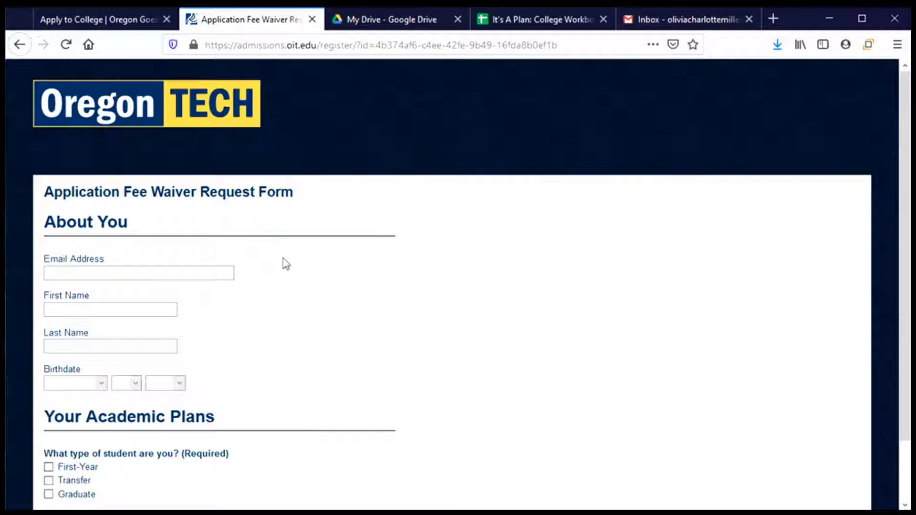
{"action": "left_click", "coordinate": [20, 45]}
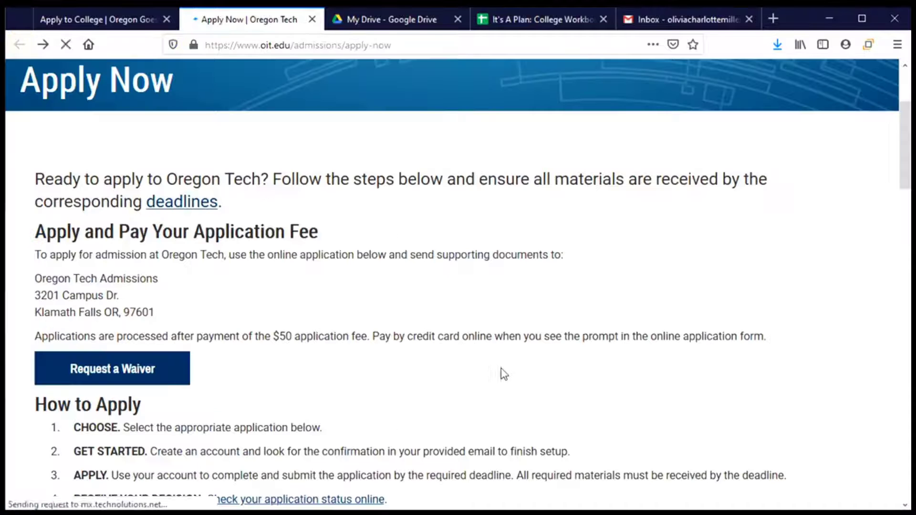
Step: Expand Apply As An Undergraduate to list First Year, Transfer, Online, Non-Degree and Re-Admit options
{"action": "scroll", "coordinate": [328, 358], "scroll_direction": "down", "scroll_amount": 5}
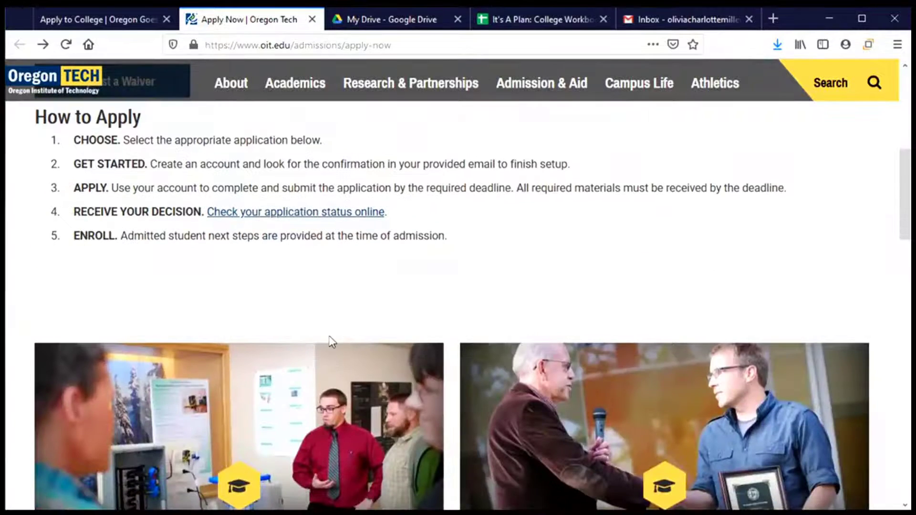
{"action": "scroll", "coordinate": [401, 269], "scroll_direction": "down", "scroll_amount": 5}
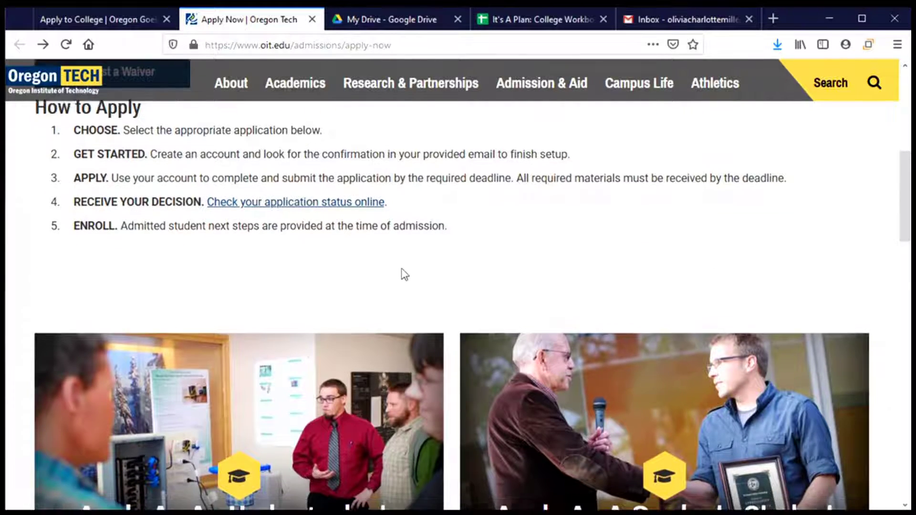
{"action": "scroll", "coordinate": [402, 273], "scroll_direction": "down", "scroll_amount": 1}
{"action": "scroll", "coordinate": [403, 272], "scroll_direction": "up", "scroll_amount": 2}
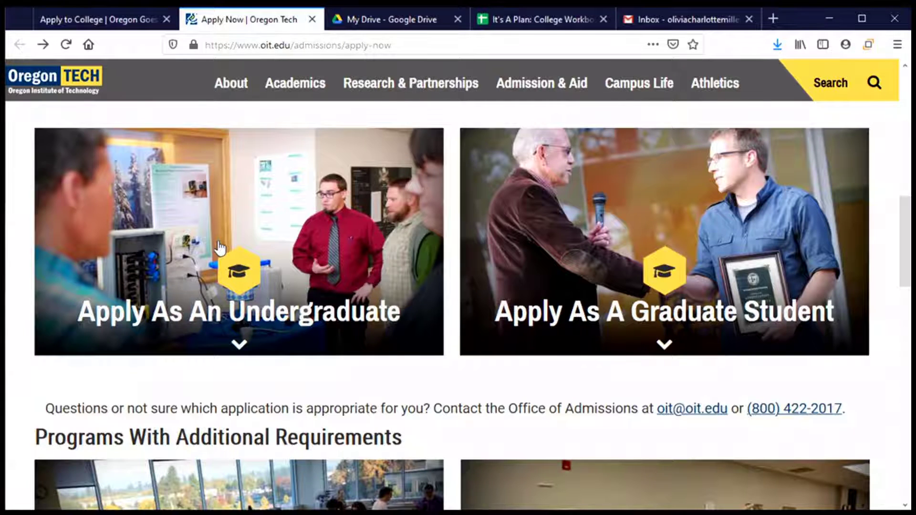
{"action": "scroll", "coordinate": [220, 248], "scroll_direction": "down", "scroll_amount": 3}
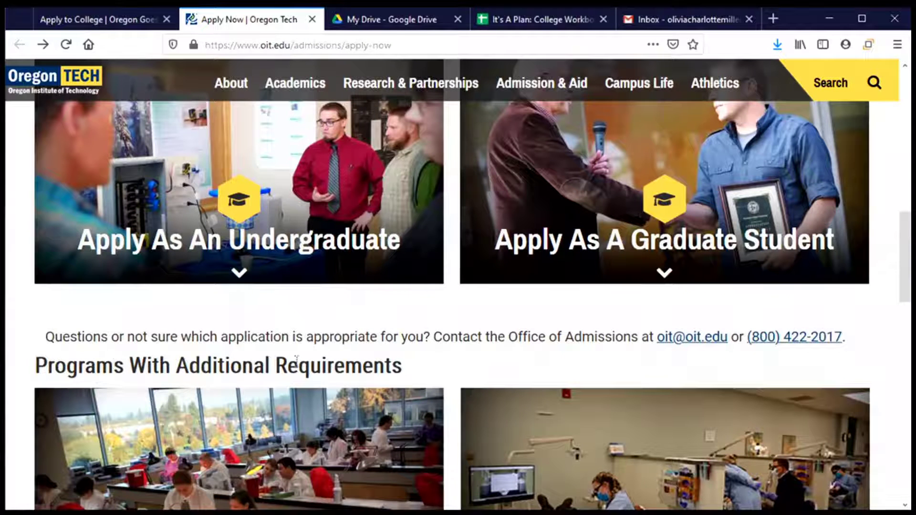
{"action": "scroll", "coordinate": [296, 363], "scroll_direction": "down", "scroll_amount": 3}
{"action": "scroll", "coordinate": [297, 367], "scroll_direction": "down", "scroll_amount": 5}
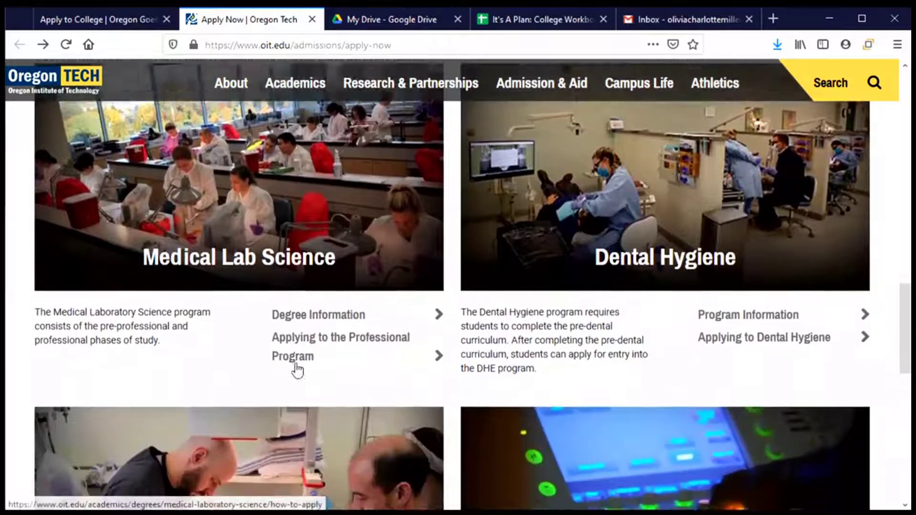
{"action": "scroll", "coordinate": [298, 369], "scroll_direction": "down", "scroll_amount": 3}
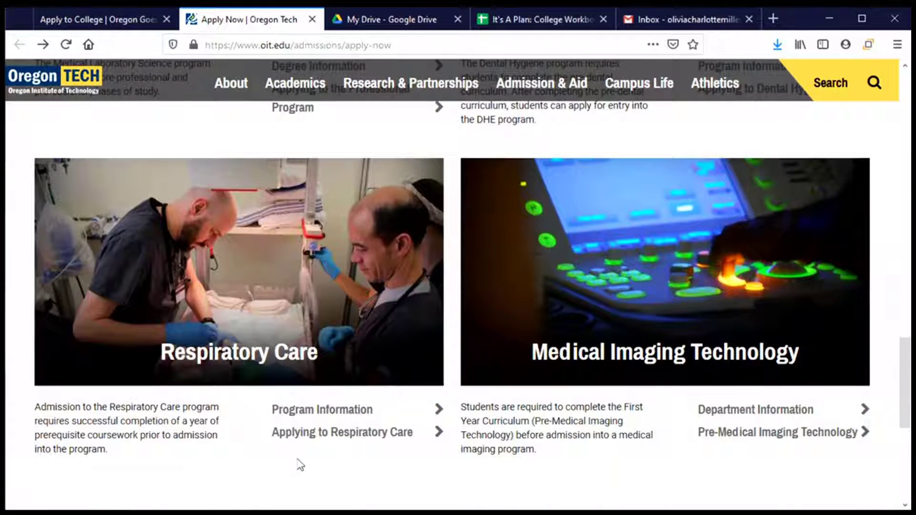
{"action": "scroll", "coordinate": [298, 460], "scroll_direction": "down", "scroll_amount": 2}
{"action": "scroll", "coordinate": [296, 454], "scroll_direction": "up", "scroll_amount": 6}
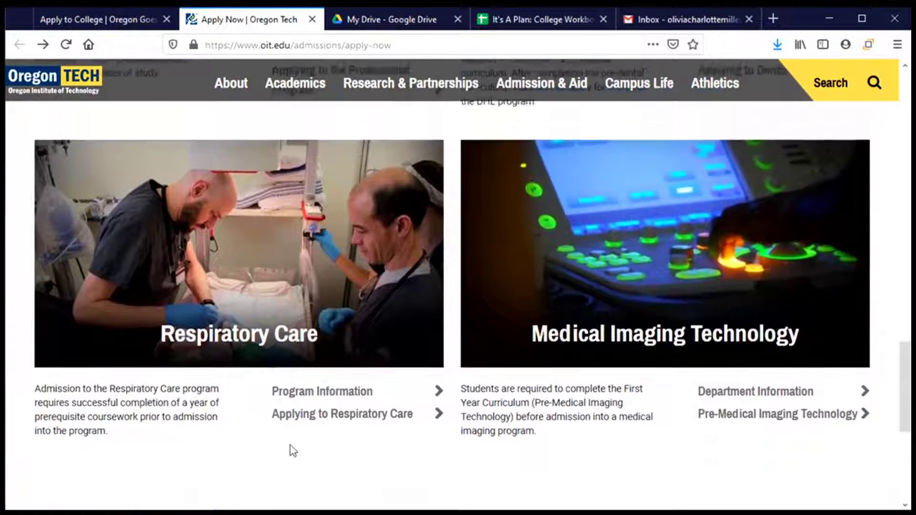
{"action": "scroll", "coordinate": [291, 449], "scroll_direction": "up", "scroll_amount": 4}
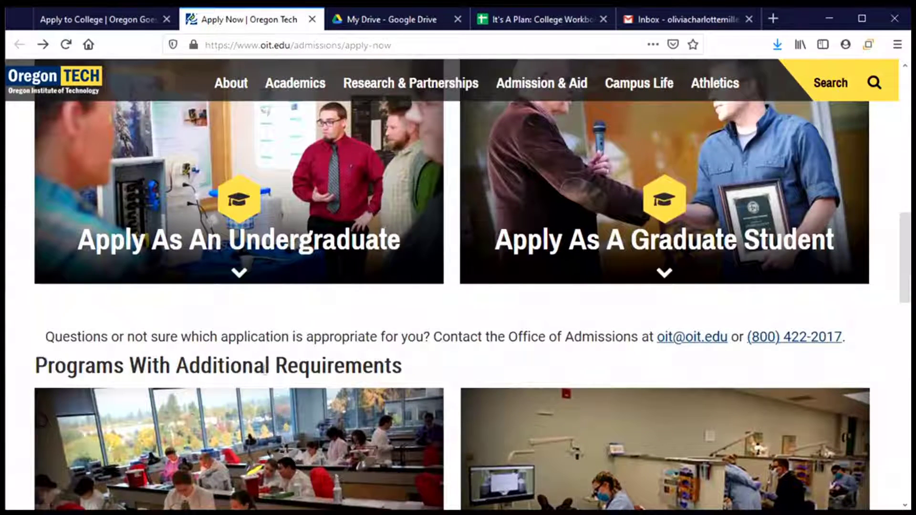
{"action": "left_click", "coordinate": [237, 267]}
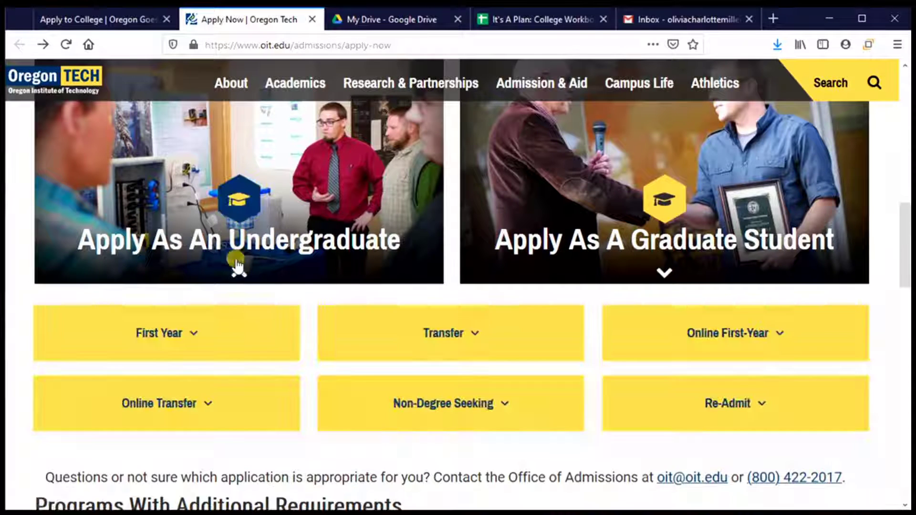
Step: Choose First Year and start the first-year undergraduate application
{"action": "left_click", "coordinate": [186, 338]}
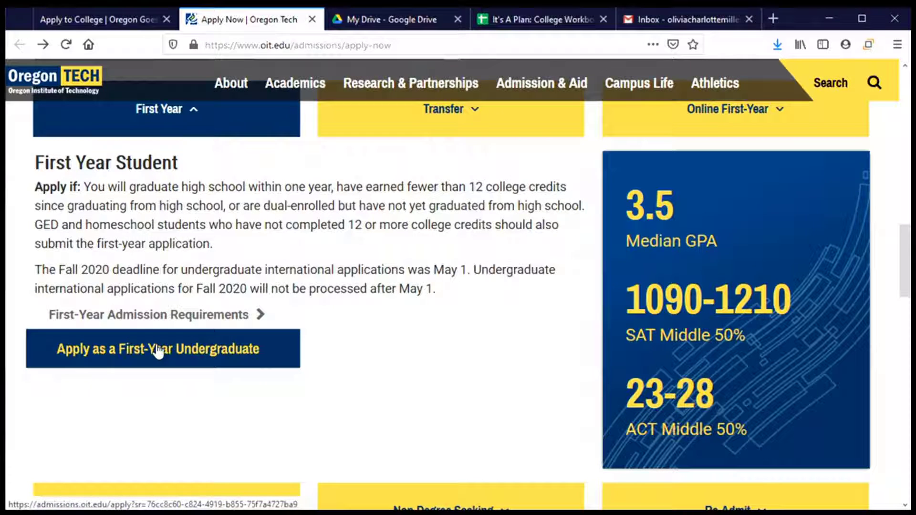
{"action": "left_click", "coordinate": [186, 355]}
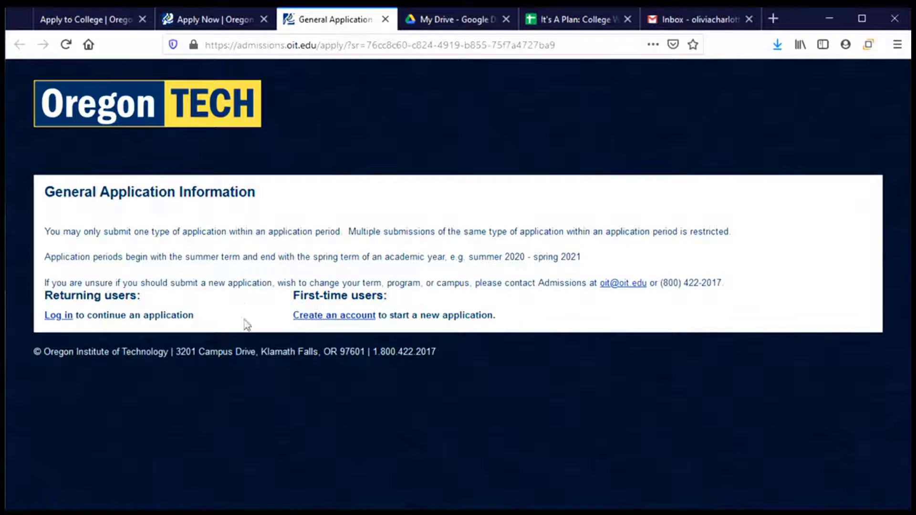
Step: Start a new applicant account registration and enter the applicant's e-mail address
{"action": "left_click", "coordinate": [335, 318]}
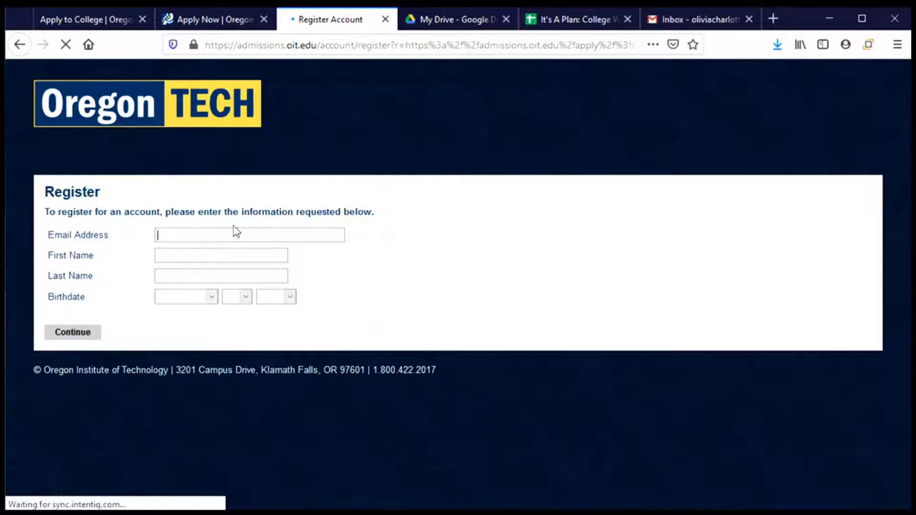
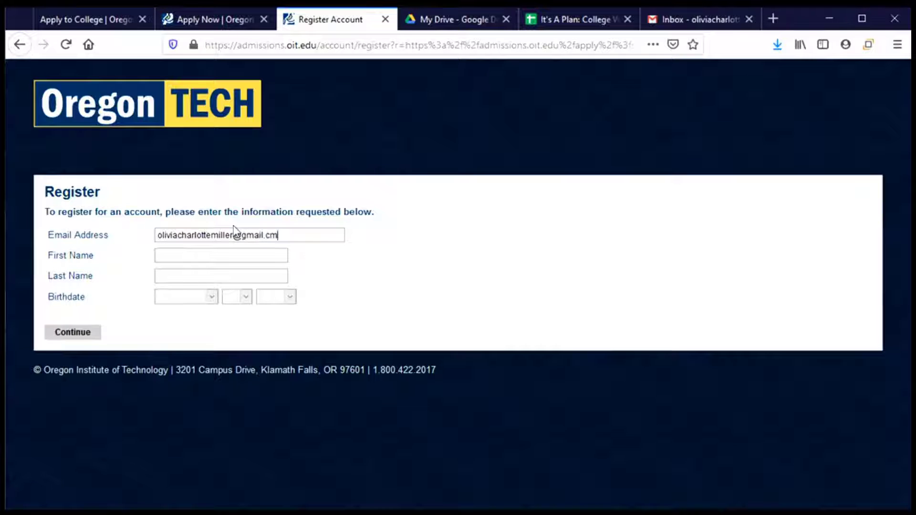
{"action": "type", "text": "er"}
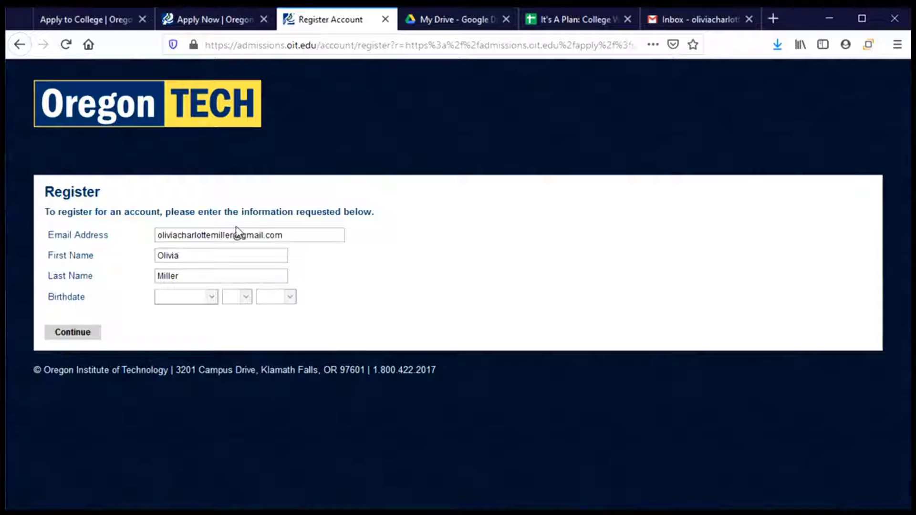
Step: Set the birthdate to January 1, 2003 and submit the registration
{"action": "left_click", "coordinate": [208, 299]}
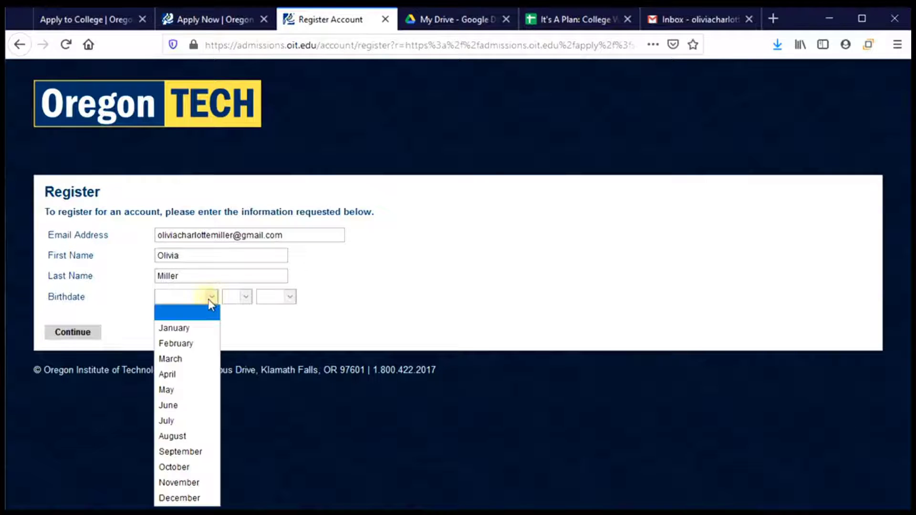
{"action": "left_click", "coordinate": [198, 329]}
{"action": "left_click", "coordinate": [243, 297]}
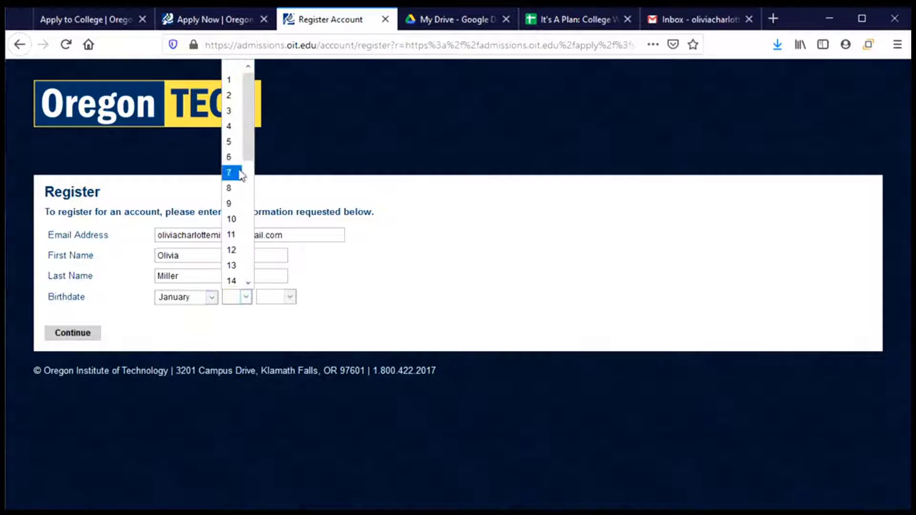
{"action": "left_click", "coordinate": [229, 80]}
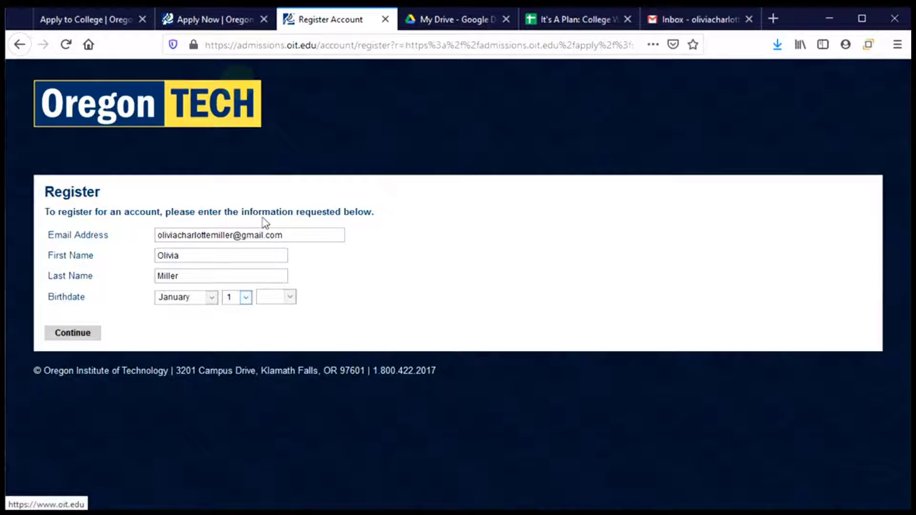
{"action": "left_click", "coordinate": [280, 299]}
{"action": "scroll", "coordinate": [276, 191], "scroll_direction": "down", "scroll_amount": 2}
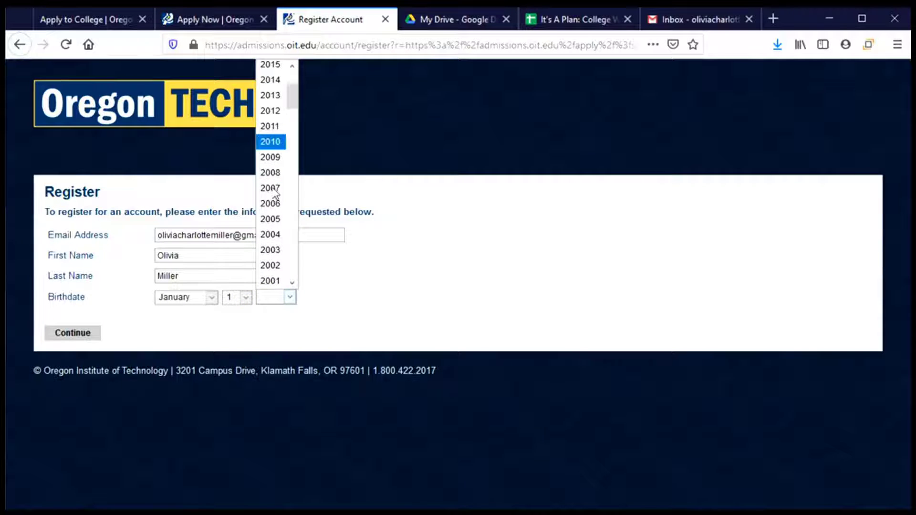
{"action": "left_click", "coordinate": [275, 250]}
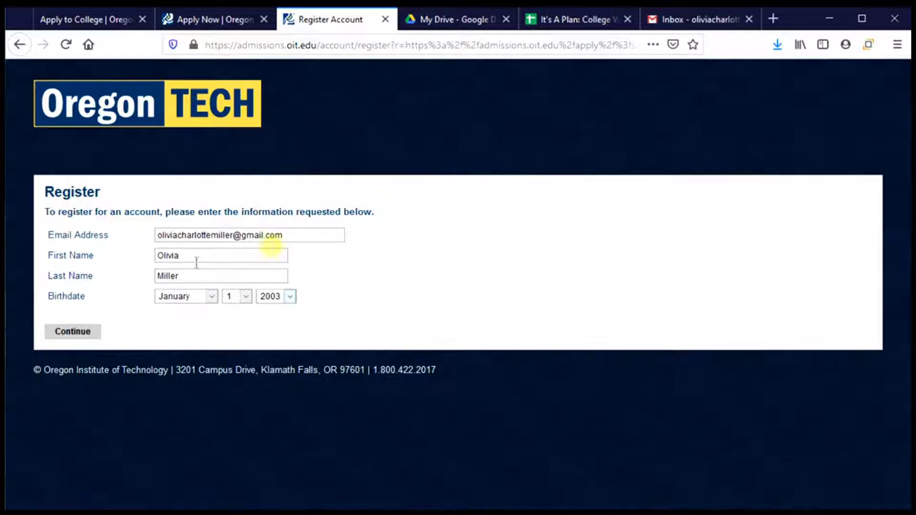
{"action": "left_click", "coordinate": [73, 332]}
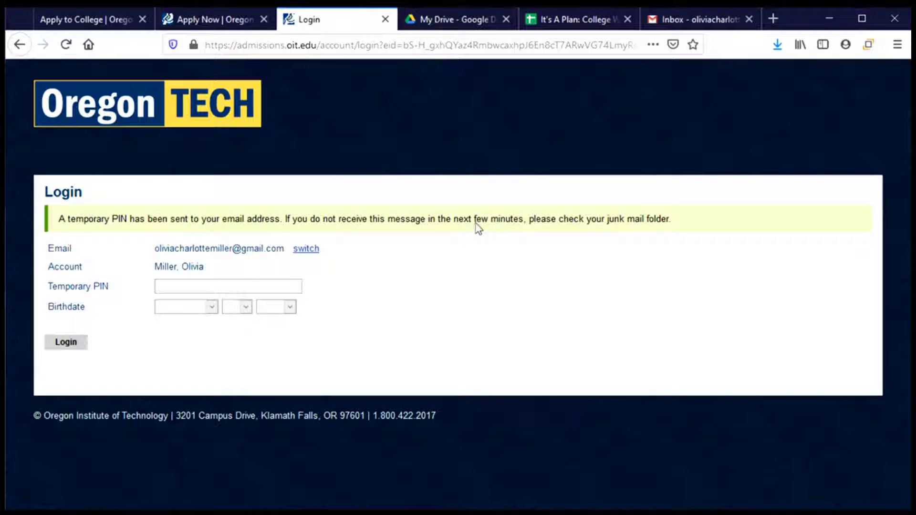
Step: Open the Oregon Tech Online Registration email under Gmail Promotions and select the temporary PIN
{"action": "left_click", "coordinate": [689, 24]}
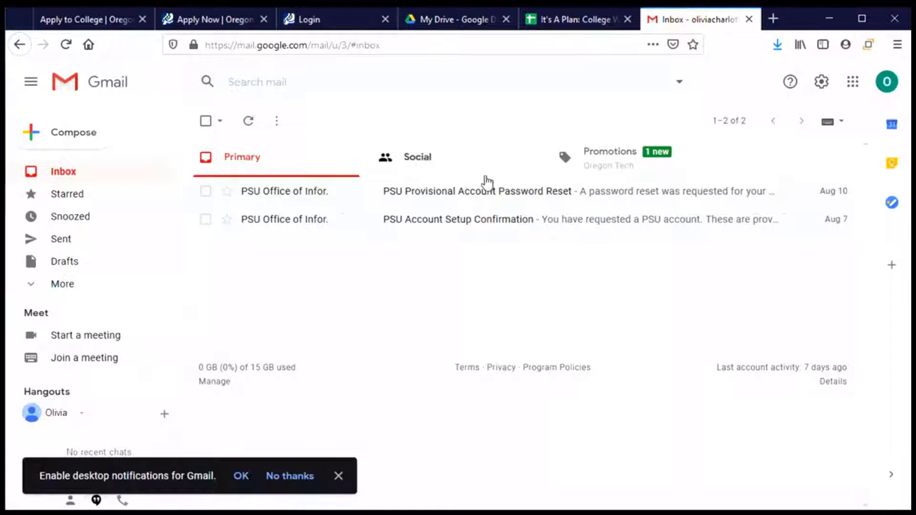
{"action": "left_click", "coordinate": [342, 44]}
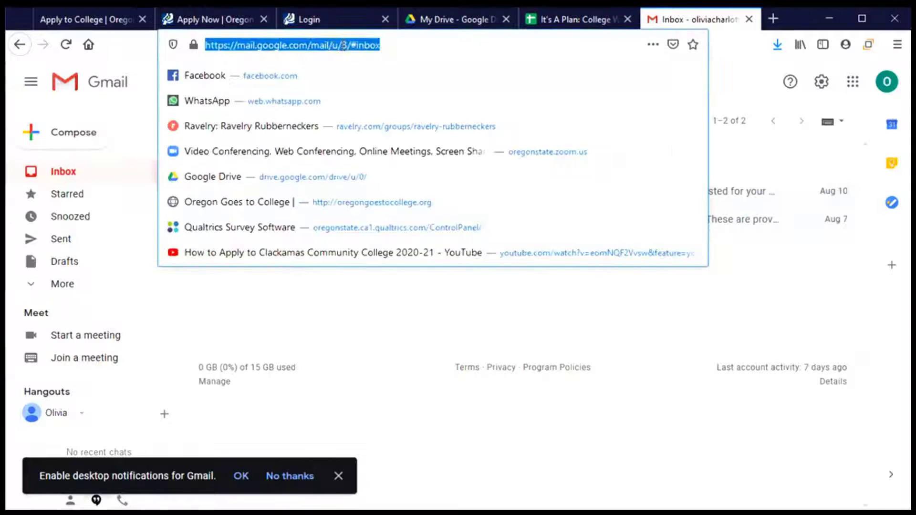
{"action": "left_click", "coordinate": [342, 43]}
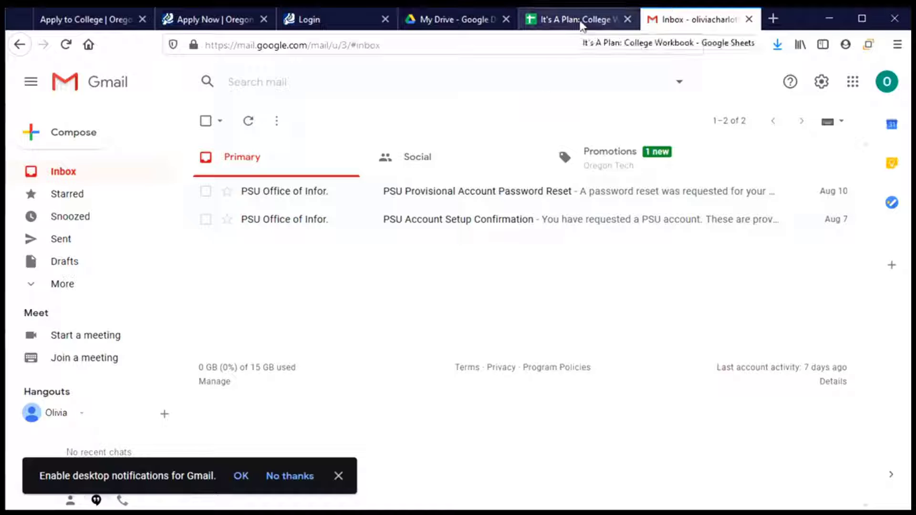
{"action": "left_click", "coordinate": [628, 167]}
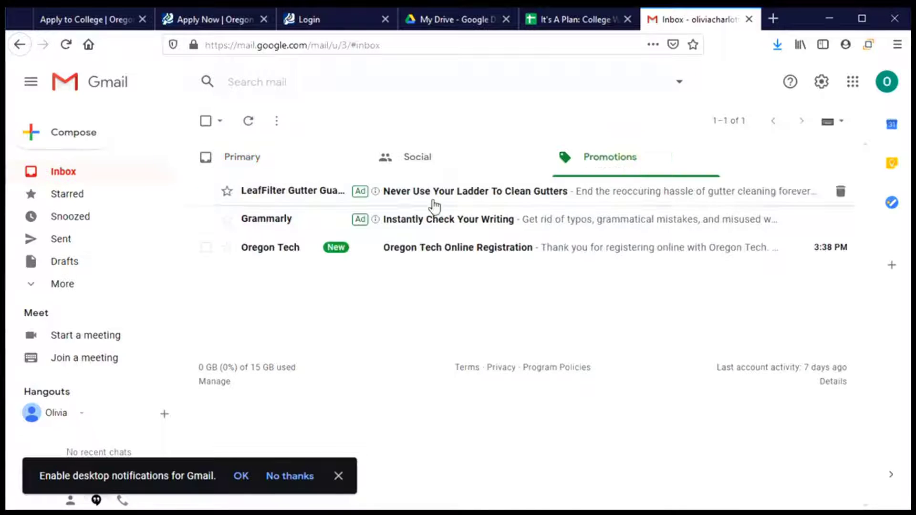
{"action": "left_click", "coordinate": [577, 249]}
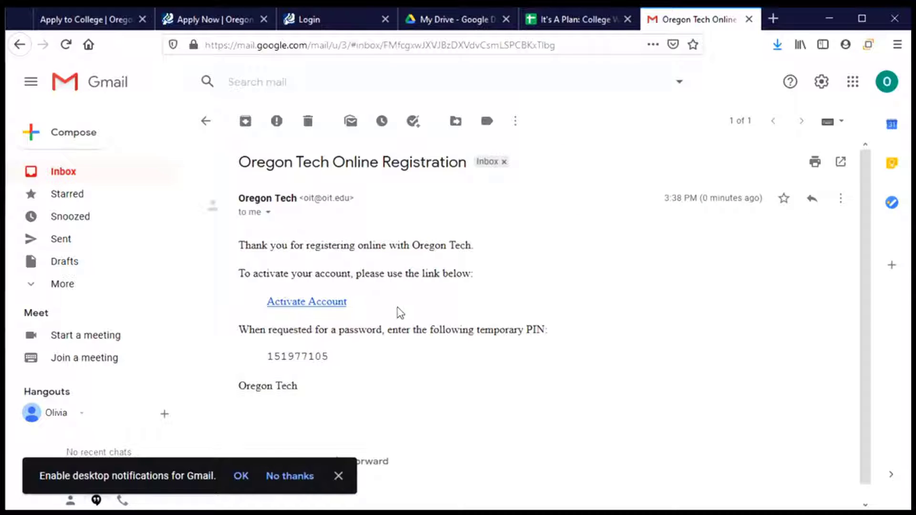
{"action": "scroll", "coordinate": [398, 309], "scroll_direction": "down", "scroll_amount": 1}
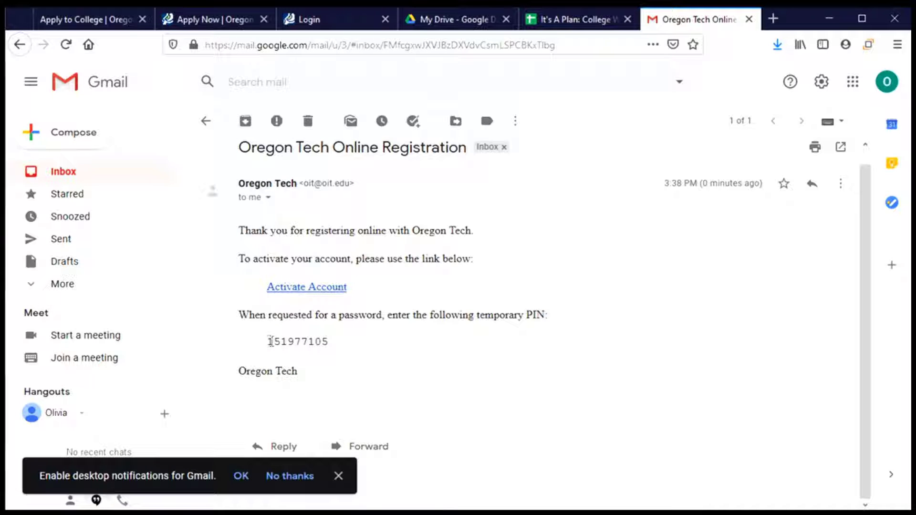
{"action": "left_click_drag", "start_coordinate": [270, 341], "coordinate": [331, 342]}
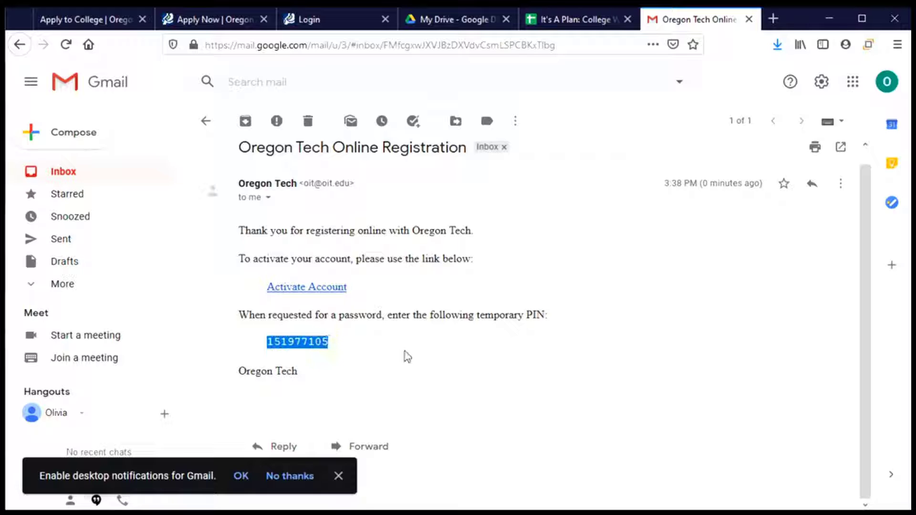
Step: Activate the account, paste the temporary PIN, set birthdate January 1, 2003, and log in
{"action": "left_click", "coordinate": [342, 291]}
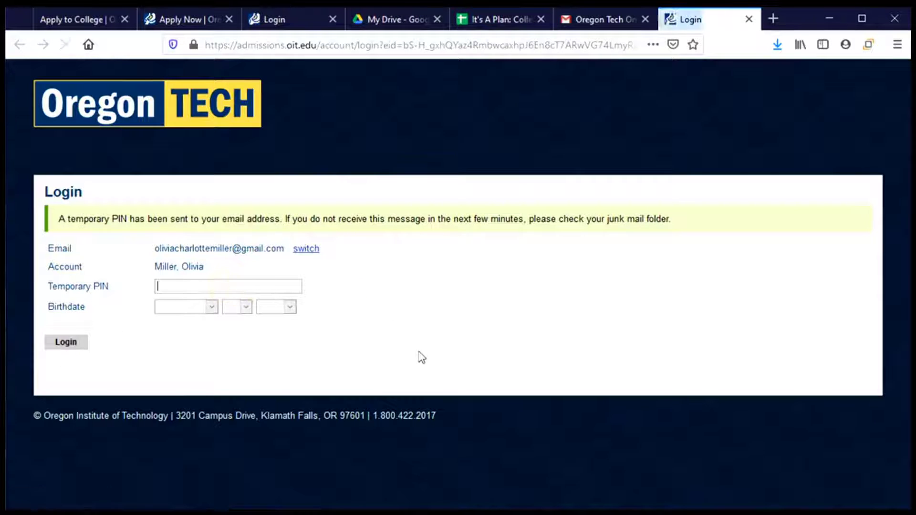
{"action": "key", "text": "ctrl+v"}
{"action": "left_click", "coordinate": [212, 307]}
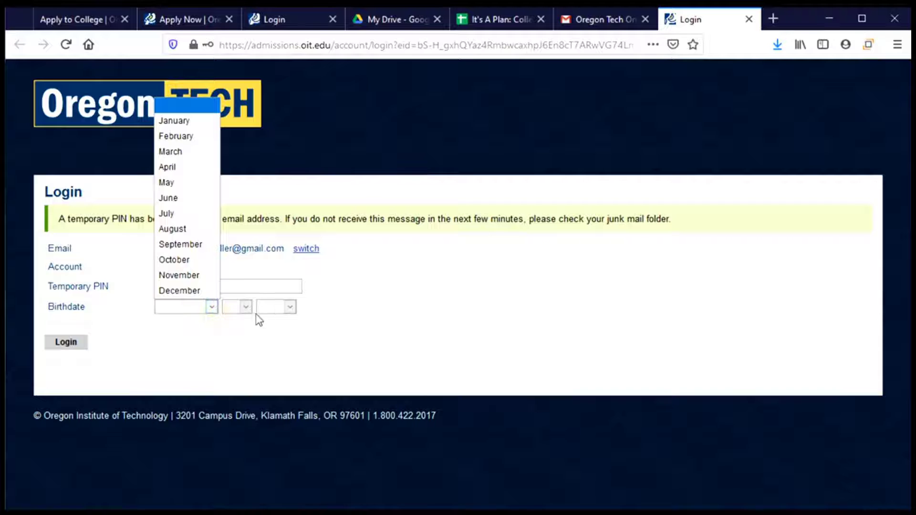
{"action": "left_click", "coordinate": [175, 121]}
{"action": "left_click", "coordinate": [231, 308]}
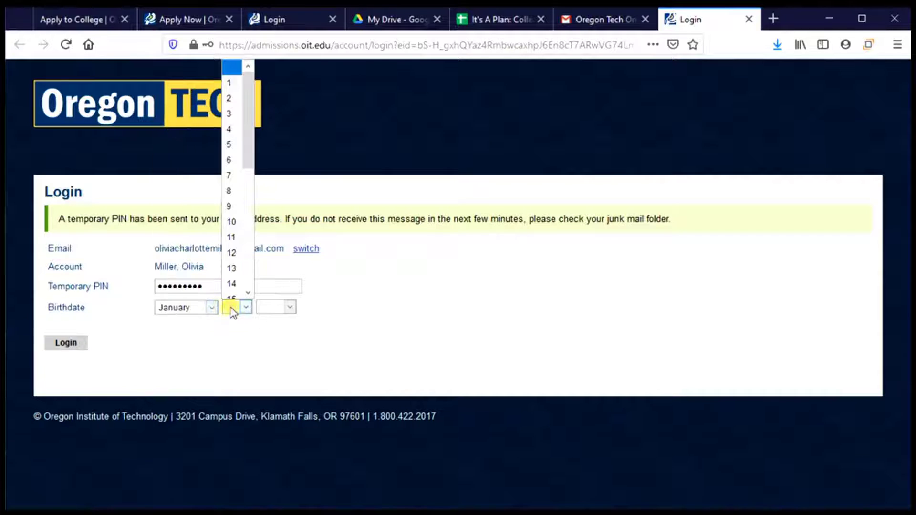
{"action": "left_click", "coordinate": [231, 82]}
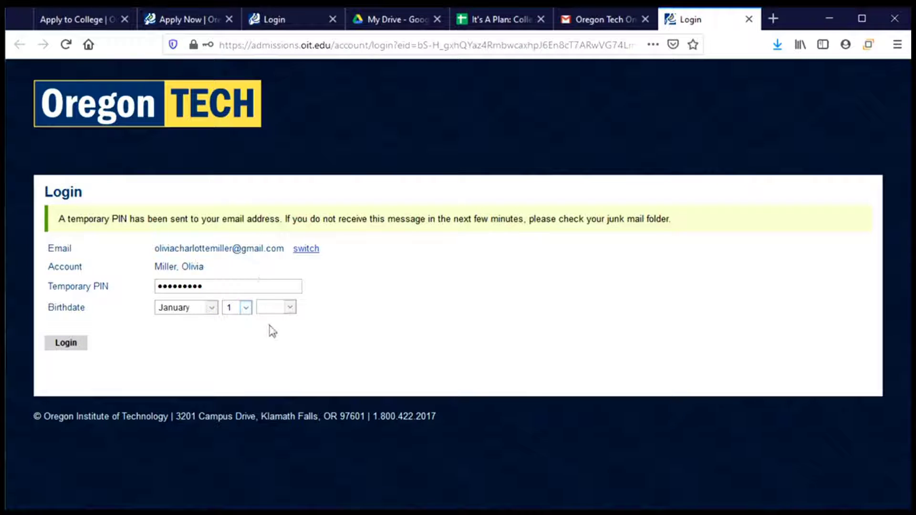
{"action": "left_click", "coordinate": [277, 307]}
{"action": "scroll", "coordinate": [276, 191], "scroll_direction": "down", "scroll_amount": 2}
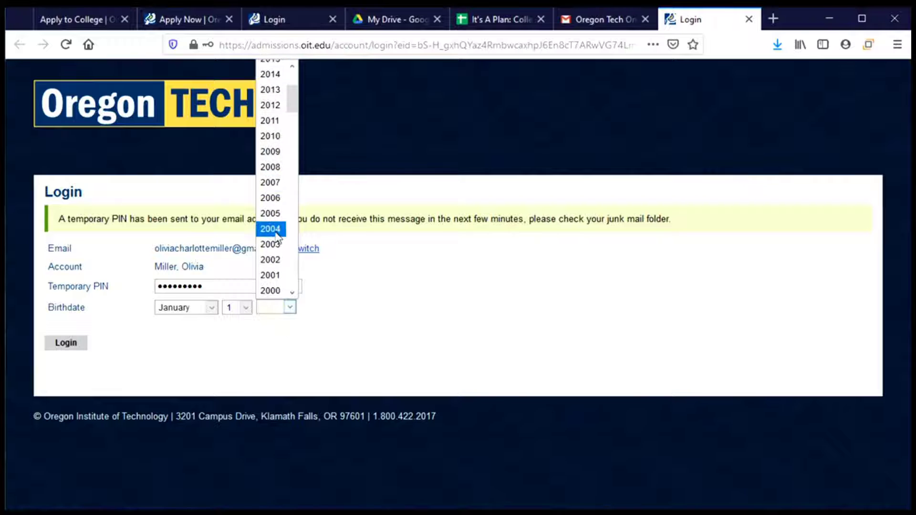
{"action": "left_click", "coordinate": [276, 244]}
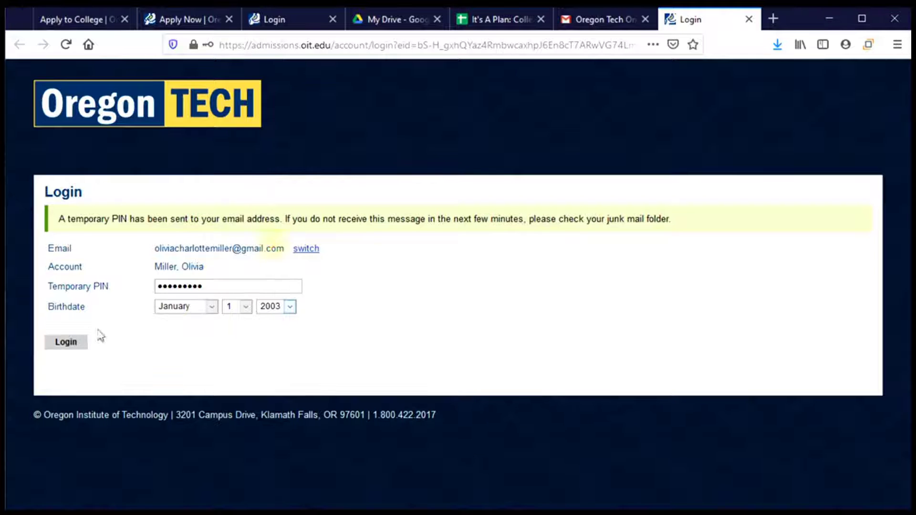
{"action": "left_click", "coordinate": [67, 343]}
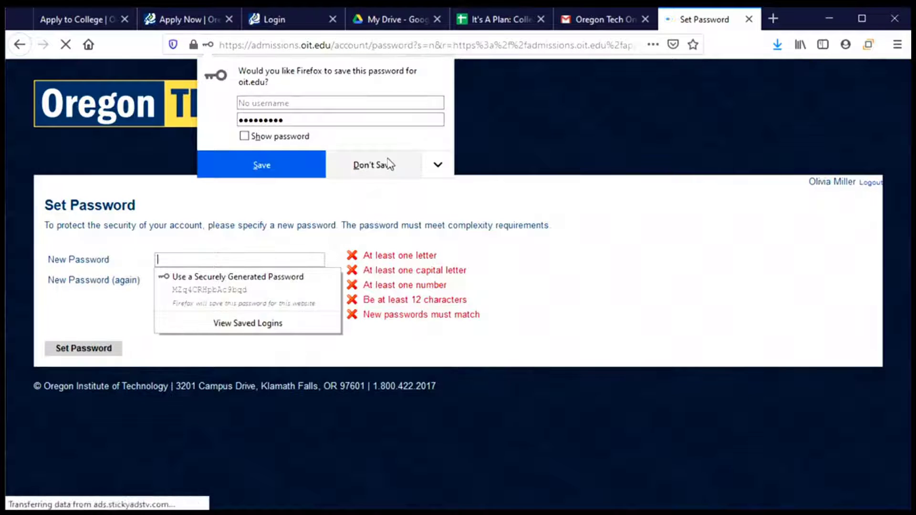
Step: Enter a 12-plus character password with a letter, capital and number, and confirm it
{"action": "left_click", "coordinate": [385, 164]}
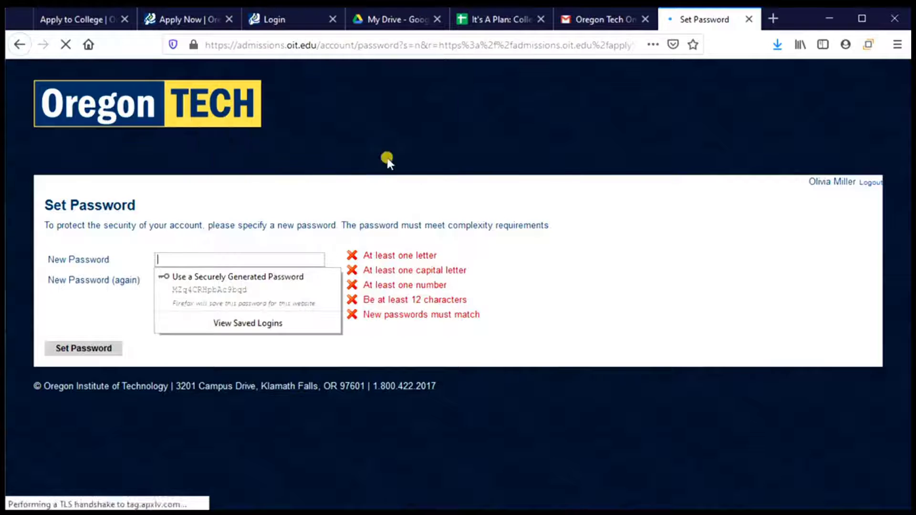
{"action": "left_click", "coordinate": [553, 275]}
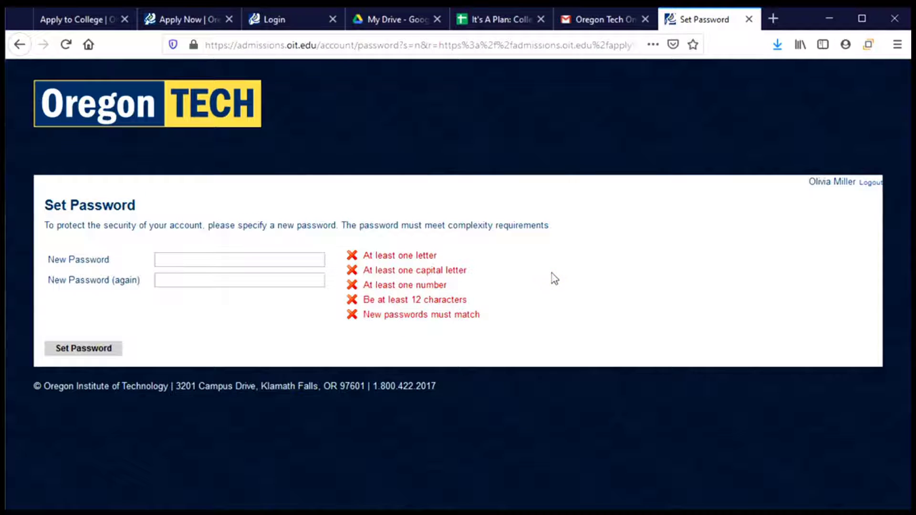
{"action": "left_click", "coordinate": [239, 259]}
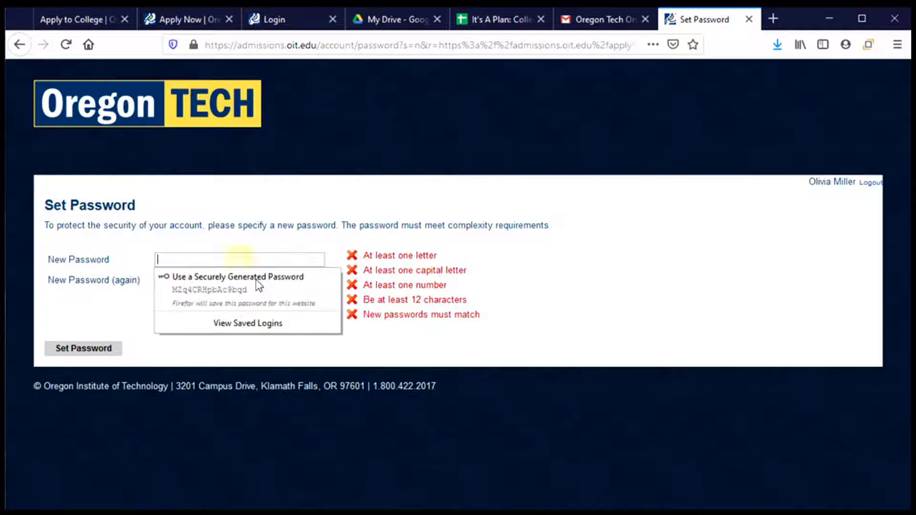
{"action": "type", "text": "••••••"}
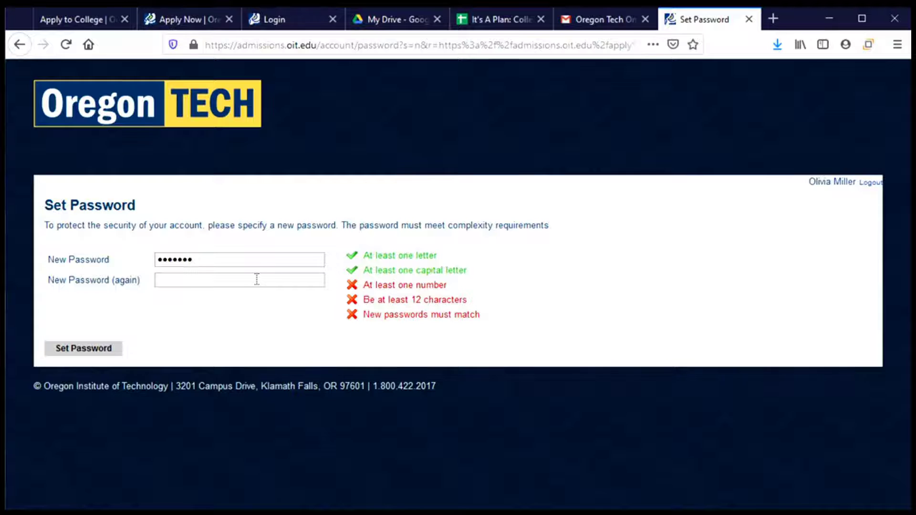
{"action": "type", "text": "••••••"}
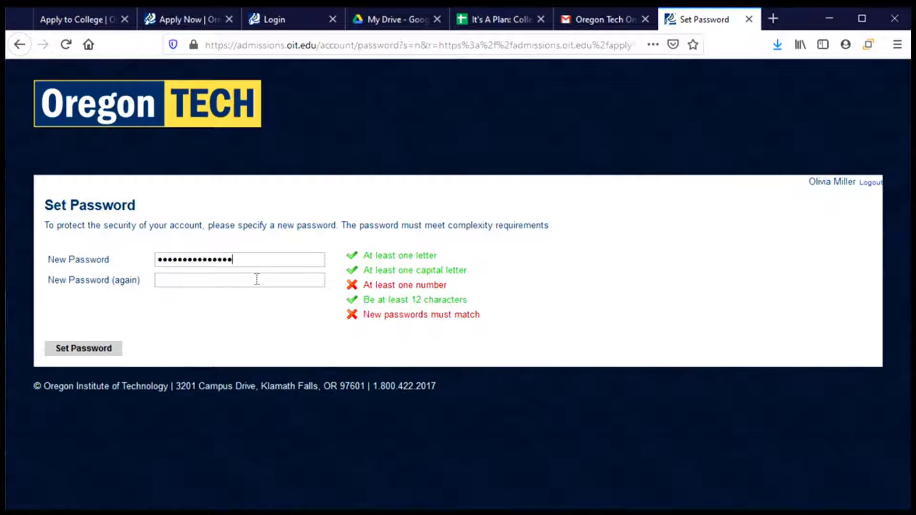
{"action": "key", "text": "BackSpace"}
{"action": "key", "text": "BackSpace"}
{"action": "key", "text": "BackSpace"}
{"action": "key", "text": "BackSpace"}
{"action": "key", "text": "BackSpace"}
{"action": "key", "text": "BackSpace"}
{"action": "key", "text": "BackSpace"}
{"action": "key", "text": "BackSpace"}
{"action": "key", "text": "BackSpace"}
{"action": "key", "text": "BackSpace"}
{"action": "key", "text": "BackSpace"}
{"action": "key", "text": "BackSpace"}
{"action": "key", "text": "BackSpace"}
{"action": "key", "text": "BackSpace"}
{"action": "key", "text": "BackSpace"}
{"action": "type", "text": "•"}
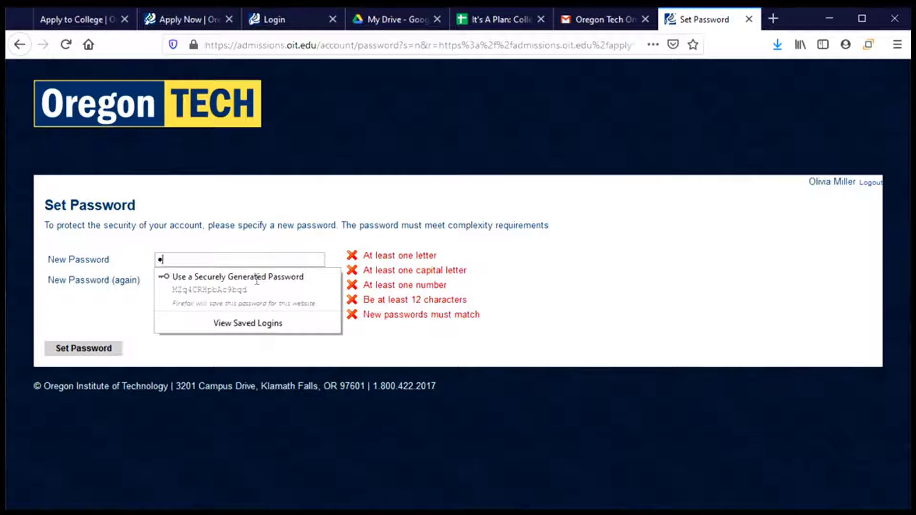
{"action": "type", "text": "•••"}
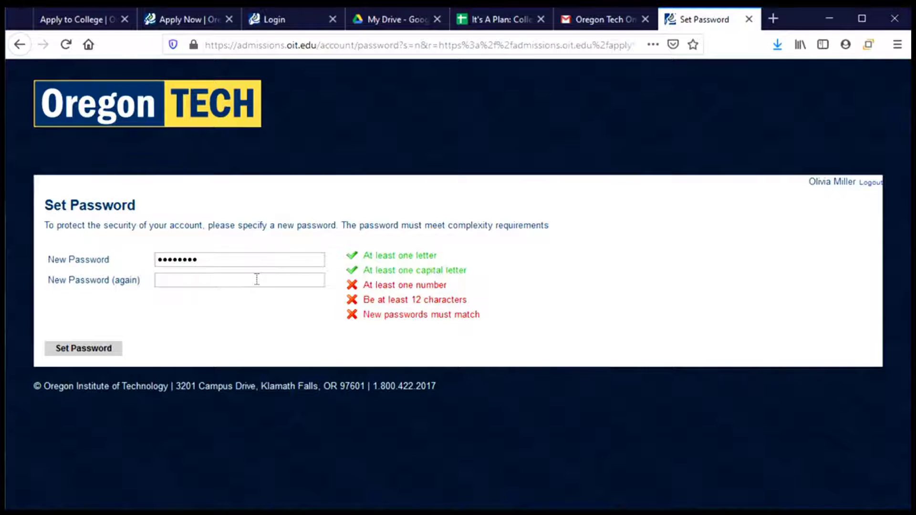
{"action": "type", "text": "•••••"}
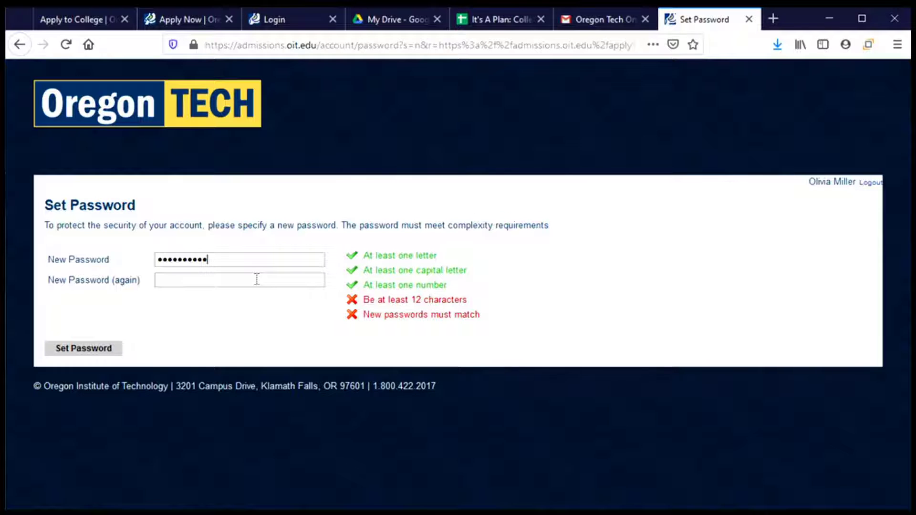
{"action": "type", "text": "•"}
{"action": "key", "text": "BackSpace"}
{"action": "key", "text": "BackSpace"}
{"action": "key", "text": "BackSpace"}
{"action": "key", "text": "BackSpace"}
{"action": "key", "text": "BackSpace"}
{"action": "key", "text": "BackSpace"}
{"action": "key", "text": "BackSpace"}
{"action": "key", "text": "BackSpace"}
{"action": "key", "text": "BackSpace"}
{"action": "key", "text": "BackSpace"}
{"action": "key", "text": "BackSpace"}
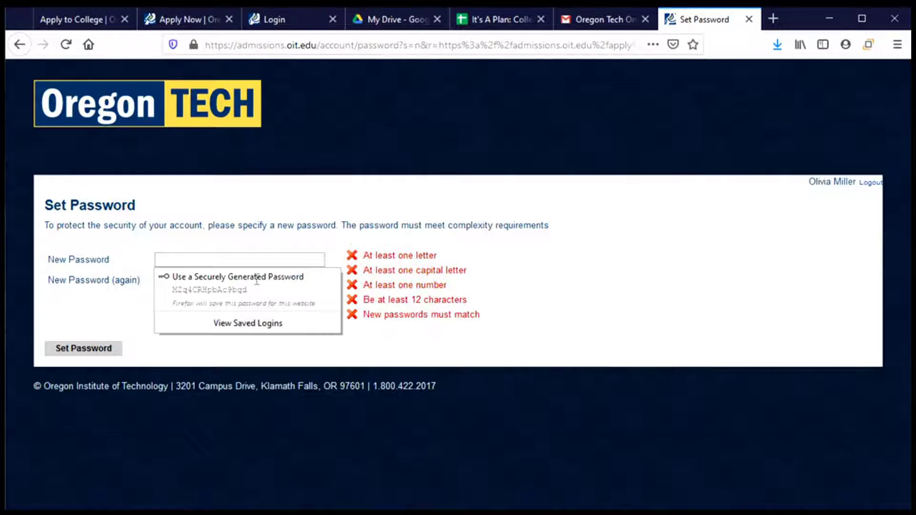
{"action": "type", "text": "•••"}
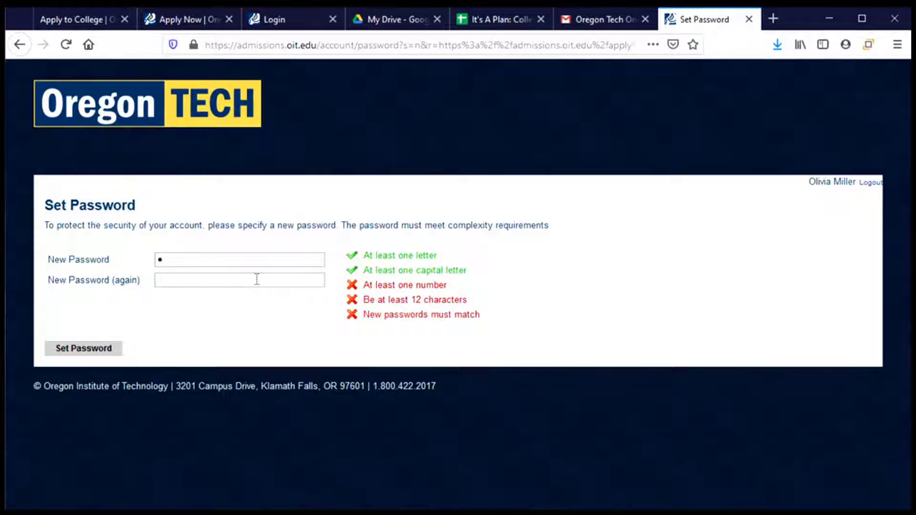
{"action": "type", "text": "•••••••••"}
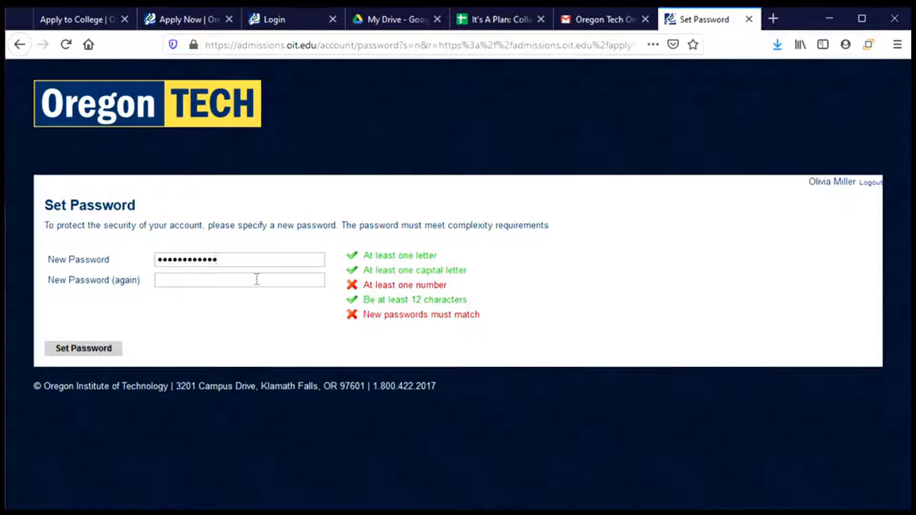
{"action": "type", "text": "•"}
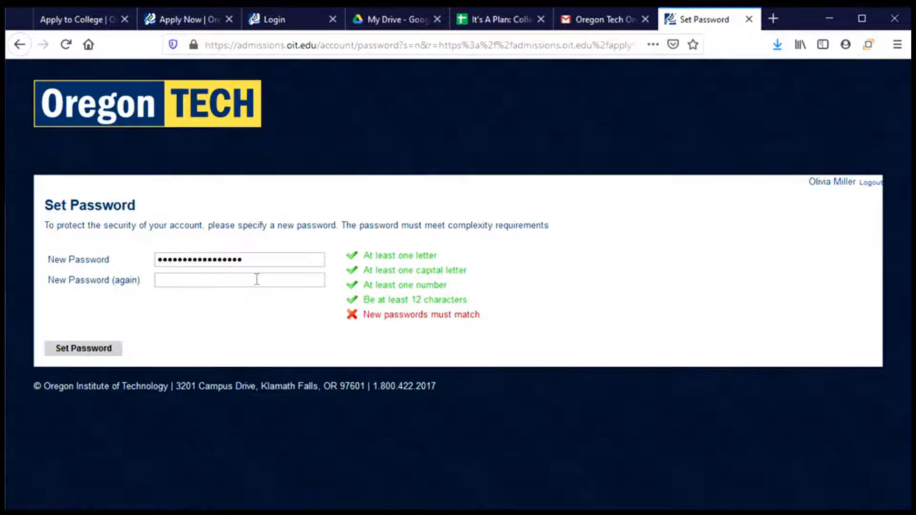
{"action": "left_click", "coordinate": [257, 279]}
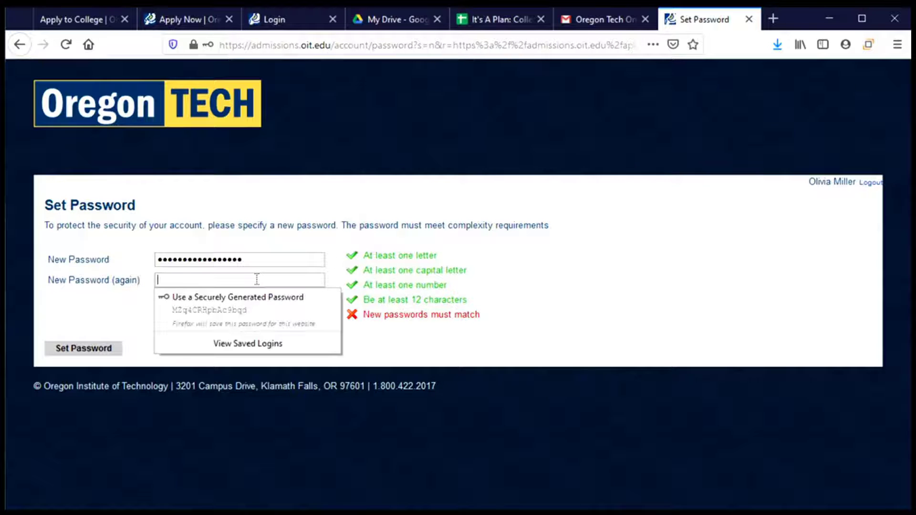
{"action": "type", "text": "•••••••••••"}
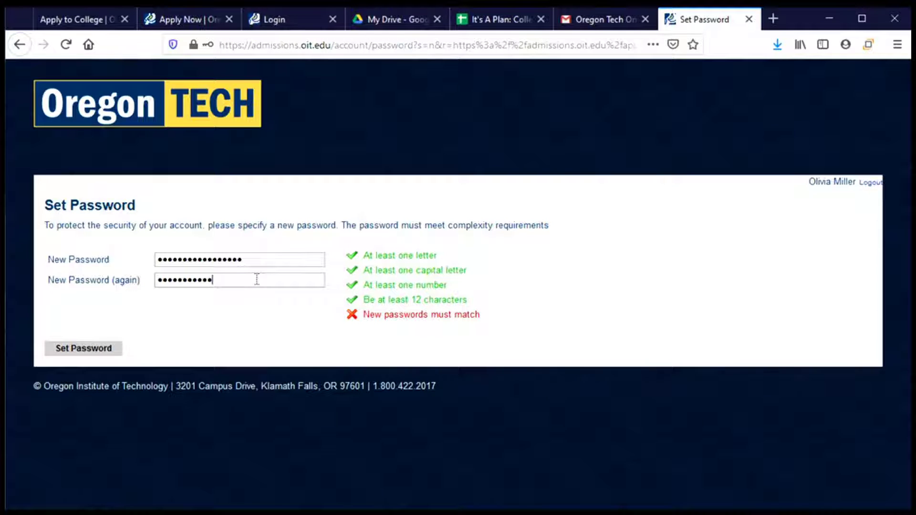
{"action": "type", "text": "••••"}
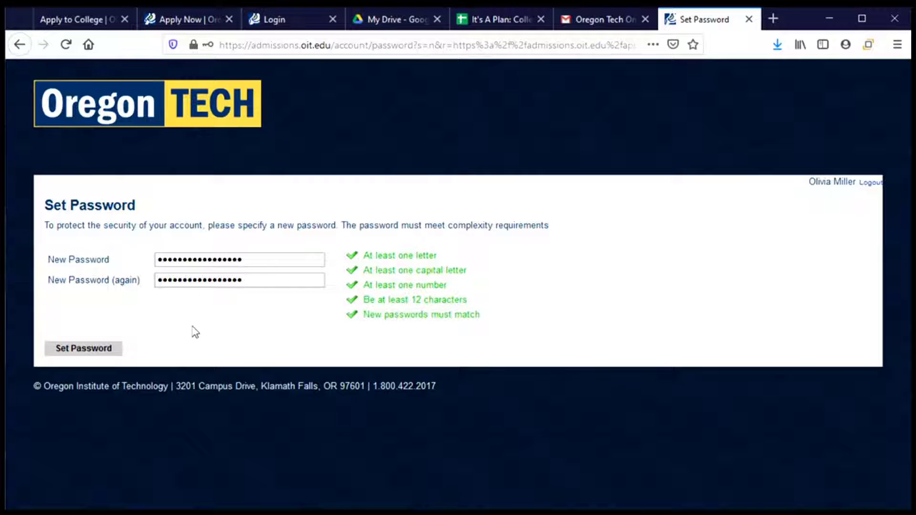
Step: Save the new password and create a First-Year application, now listed In Progress
{"action": "left_click", "coordinate": [110, 350]}
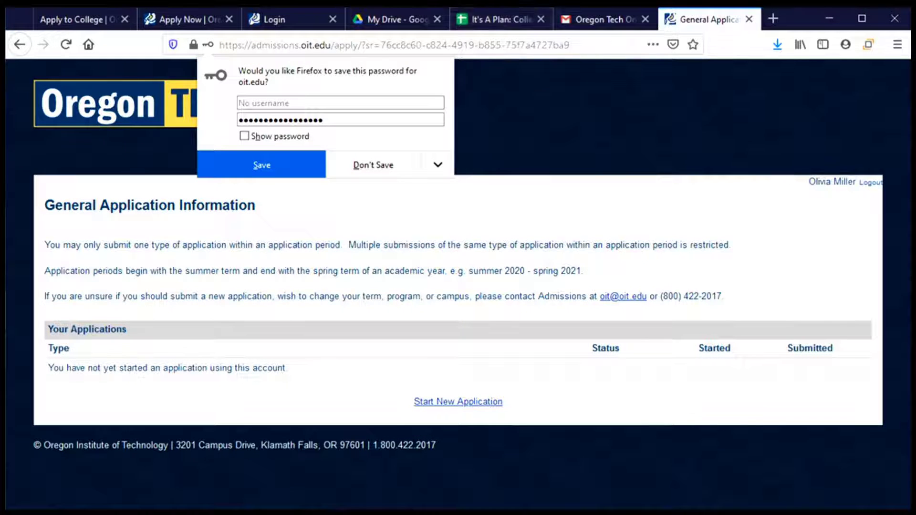
{"action": "left_click", "coordinate": [511, 228]}
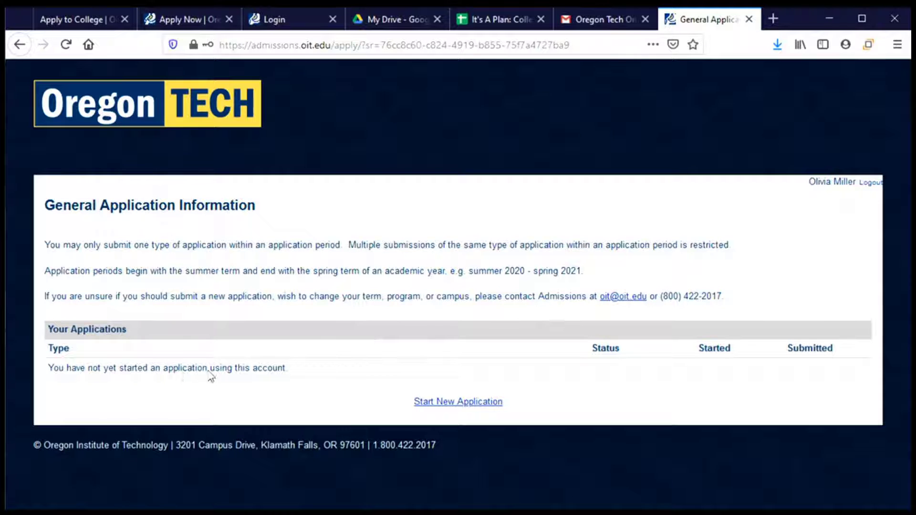
{"action": "left_click", "coordinate": [471, 408]}
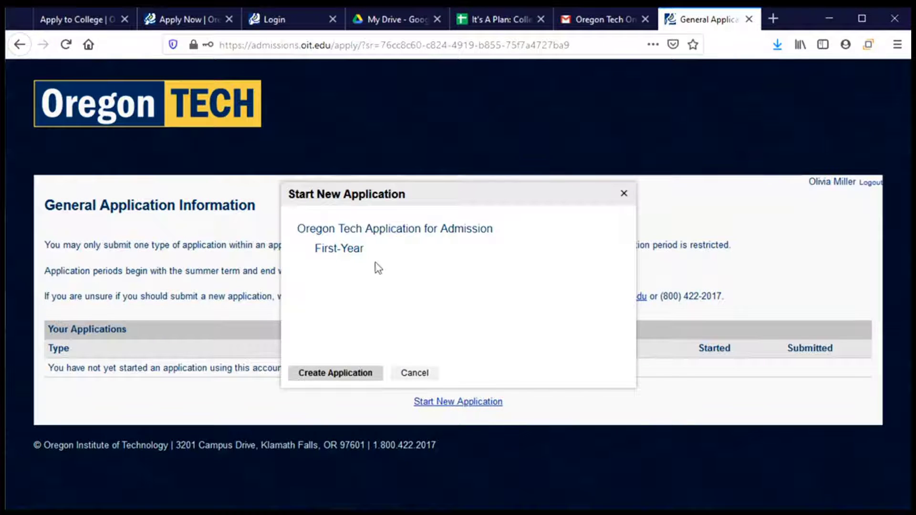
{"action": "left_click", "coordinate": [336, 373]}
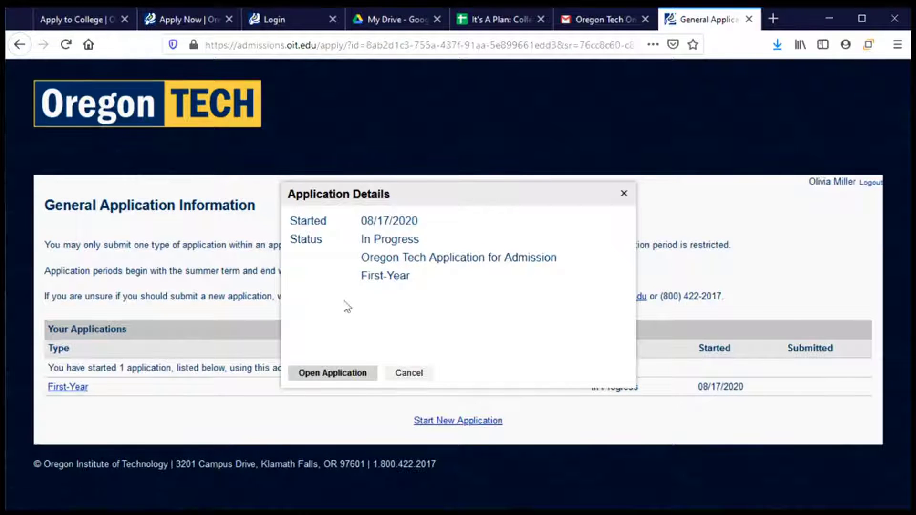
Step: Open the new First-Year application, enter the applicant's middle name, and leave Suffix blank
{"action": "left_click", "coordinate": [334, 374]}
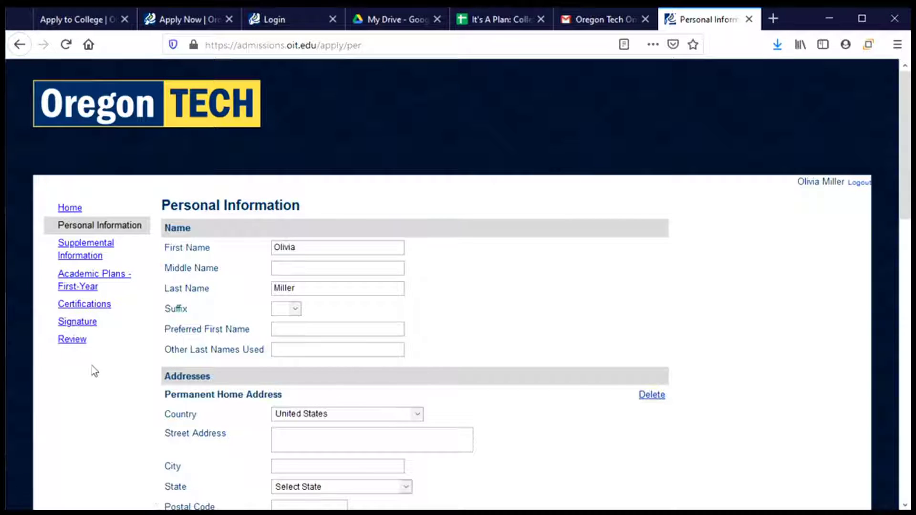
{"action": "scroll", "coordinate": [97, 373], "scroll_direction": "down", "scroll_amount": 3}
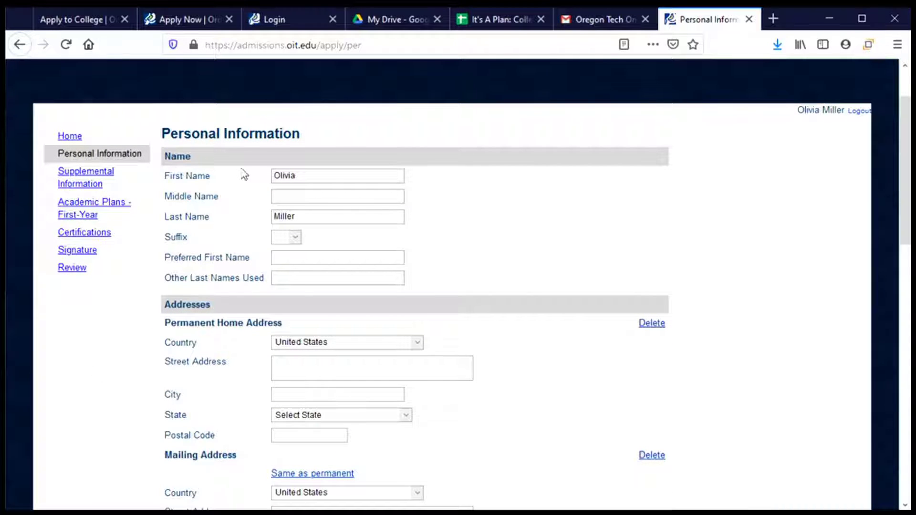
{"action": "left_click", "coordinate": [315, 176]}
{"action": "left_click", "coordinate": [318, 193]}
{"action": "type", "text": "Charlotte"}
{"action": "left_click", "coordinate": [296, 237]}
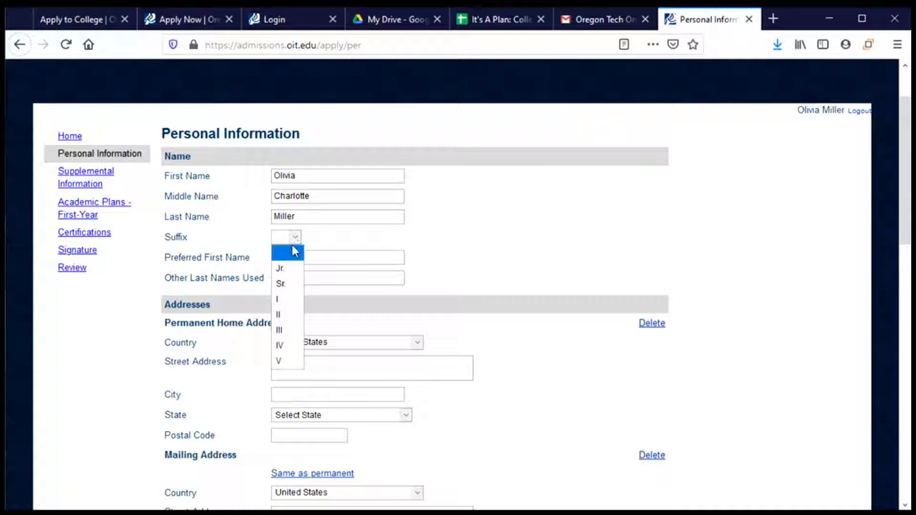
{"action": "left_click", "coordinate": [294, 251]}
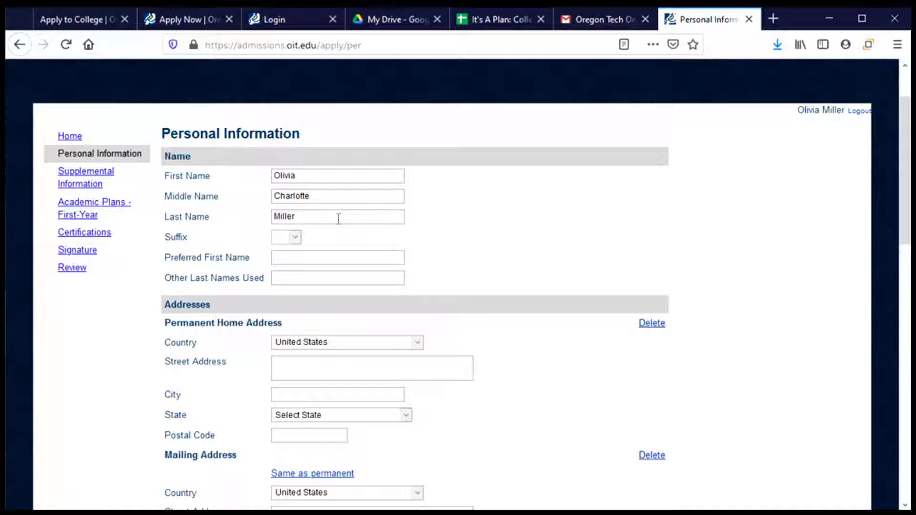
Step: Enter the applicant's preferred first name
{"action": "left_click", "coordinate": [312, 256]}
{"action": "type", "text": "Livvy"}
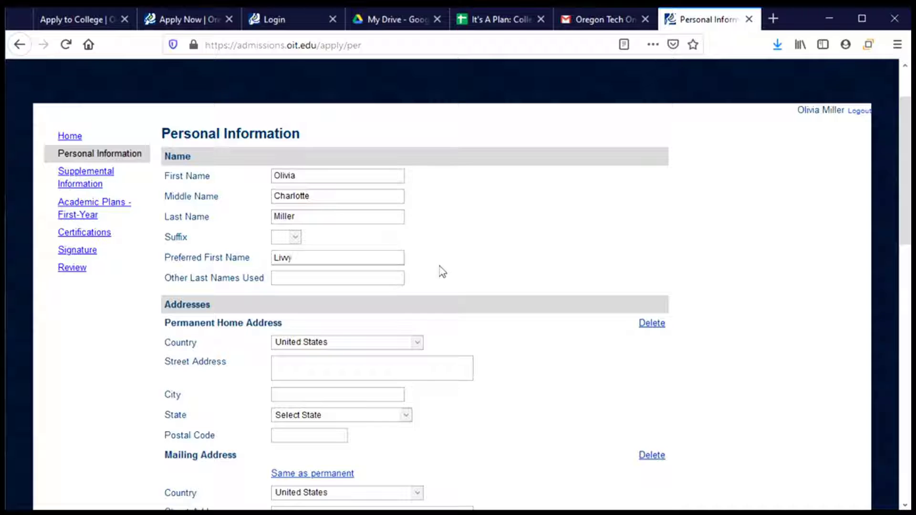
{"action": "key", "text": "Tab"}
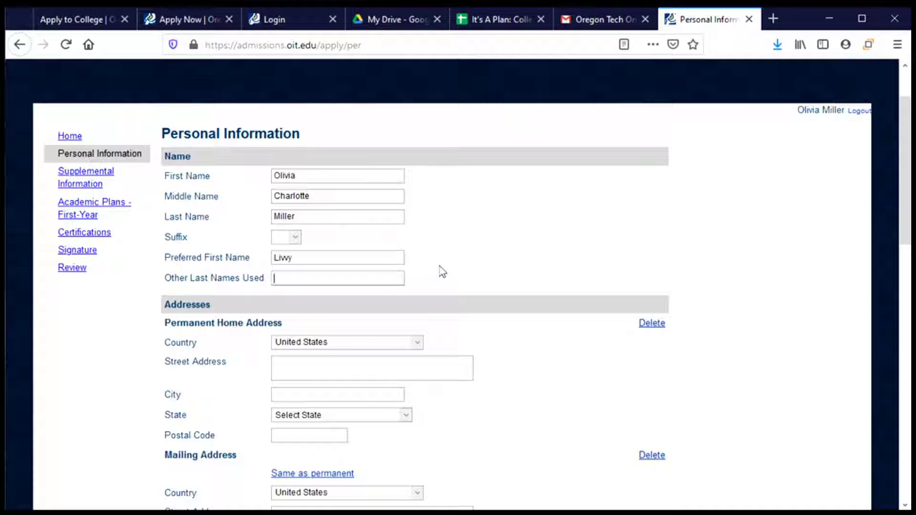
Step: Enter the permanent home street address and city, and set the state to Oregon
{"action": "scroll", "coordinate": [447, 270], "scroll_direction": "down", "scroll_amount": 3}
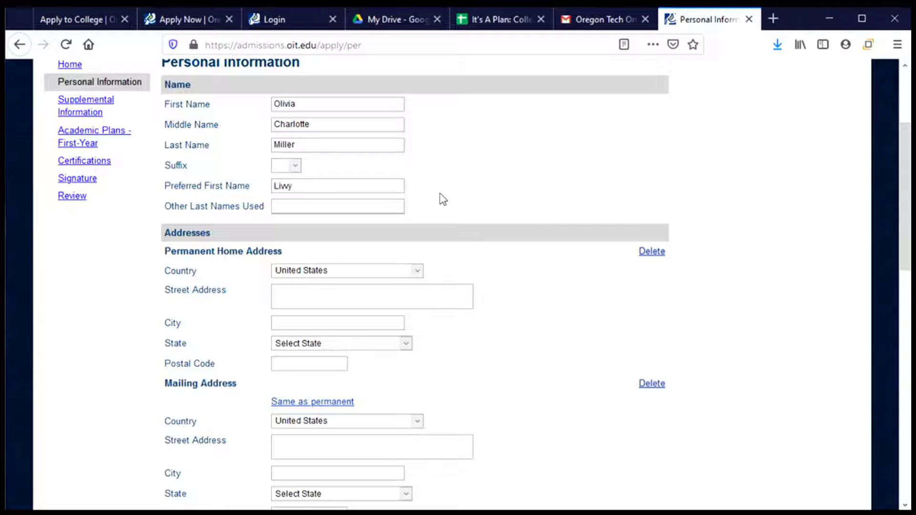
{"action": "scroll", "coordinate": [440, 199], "scroll_direction": "down", "scroll_amount": 3}
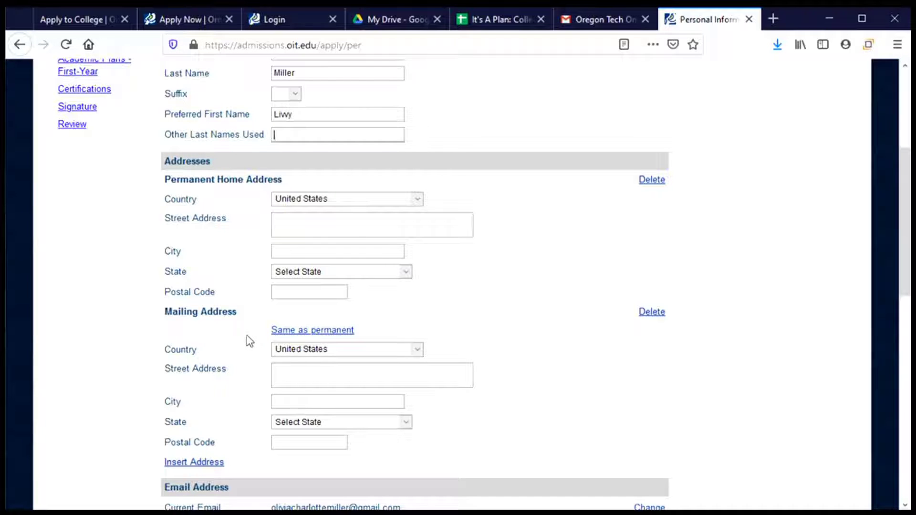
{"action": "left_click", "coordinate": [320, 220]}
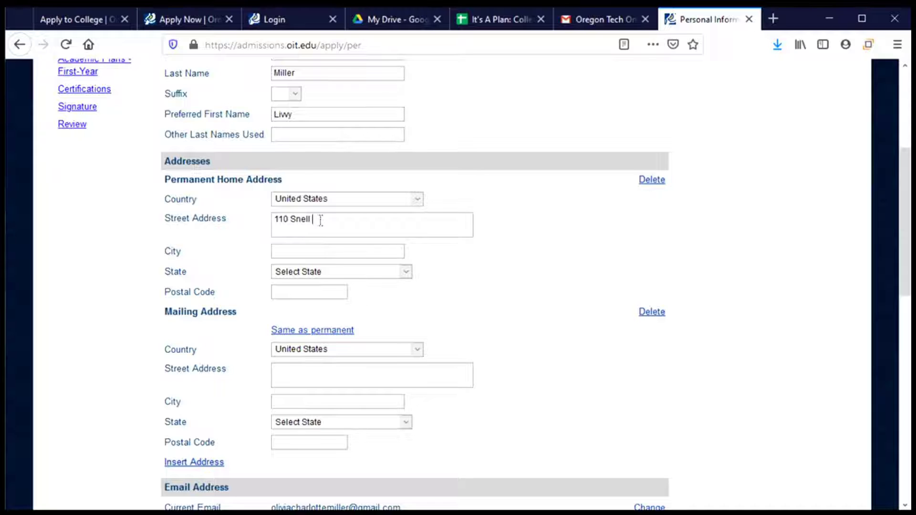
{"action": "key", "text": "Tab"}
{"action": "type", "text": "Corvallis"}
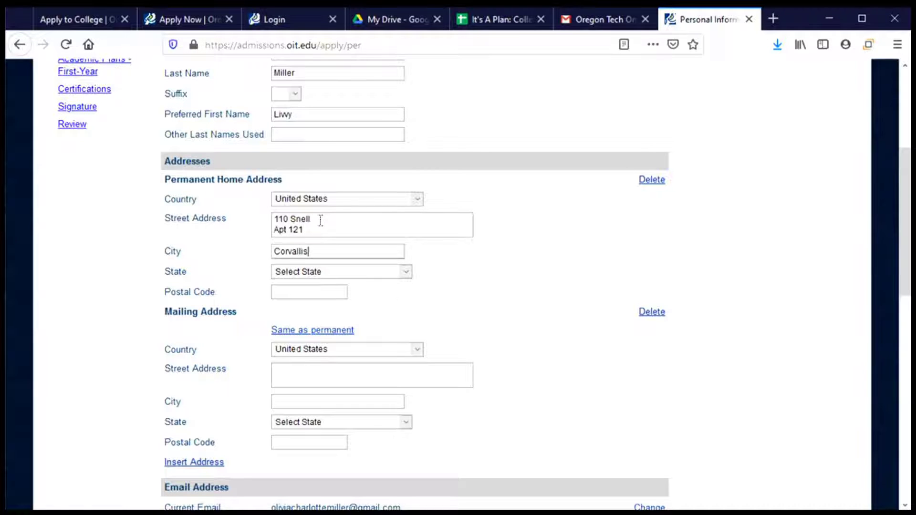
{"action": "key", "text": "Tab"}
{"action": "type", "text": "or"}
{"action": "key", "text": "Tab"}
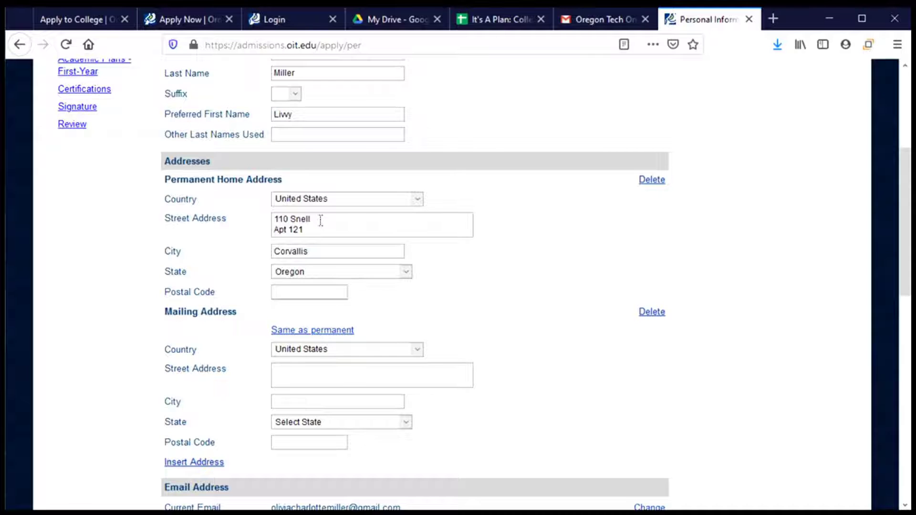
Step: Enter the home postal code and mark the mailing address as same as permanent
{"action": "type", "text": "97331"}
{"action": "scroll", "coordinate": [260, 215], "scroll_direction": "down", "scroll_amount": 3}
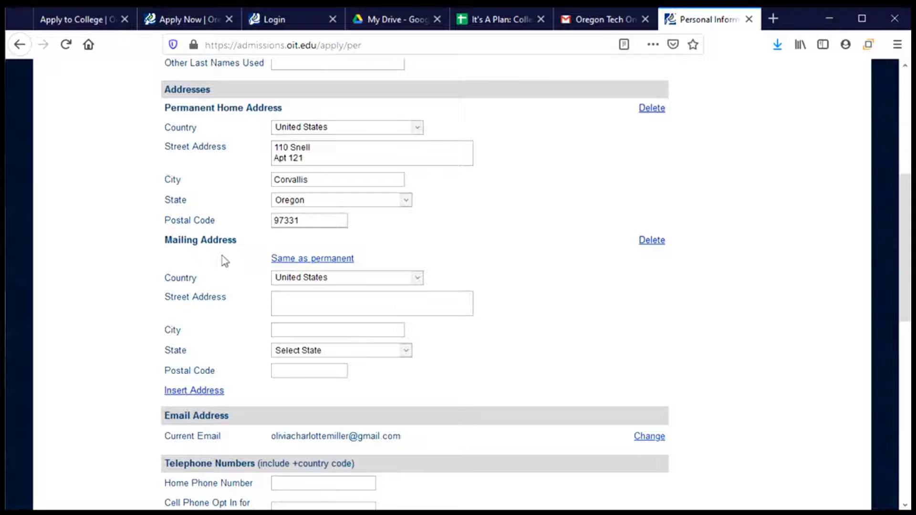
{"action": "left_click", "coordinate": [346, 262]}
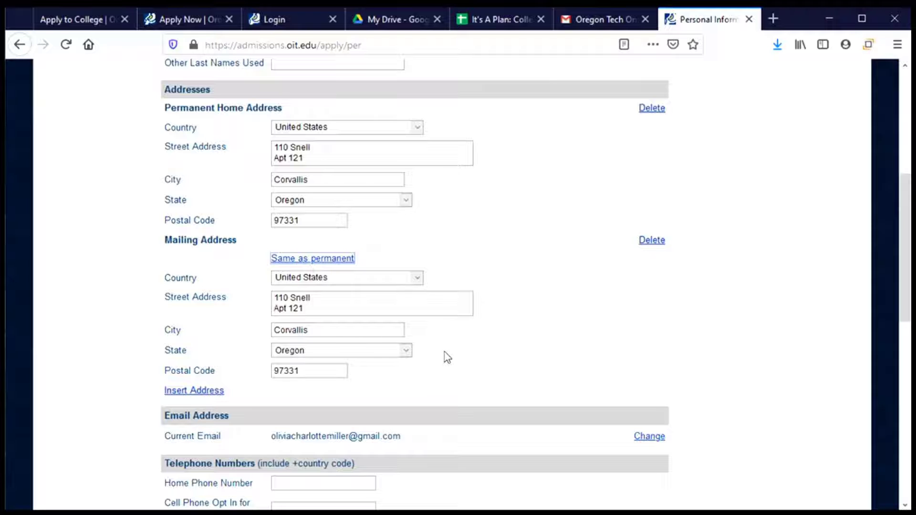
Step: Enter the applicant's phone number in the Cell Phone Opt In for SMS field
{"action": "scroll", "coordinate": [446, 358], "scroll_direction": "down", "scroll_amount": 2}
{"action": "scroll", "coordinate": [447, 357], "scroll_direction": "down", "scroll_amount": 3}
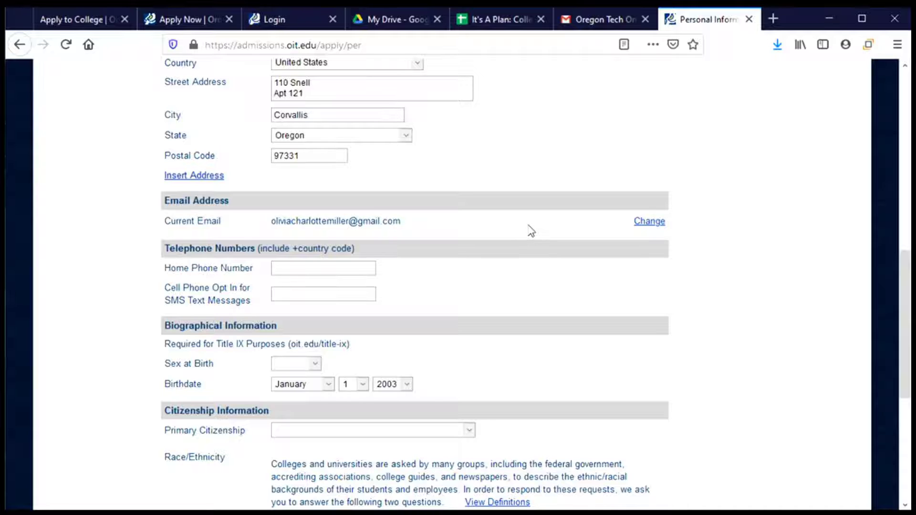
{"action": "scroll", "coordinate": [511, 228], "scroll_direction": "down", "scroll_amount": 3}
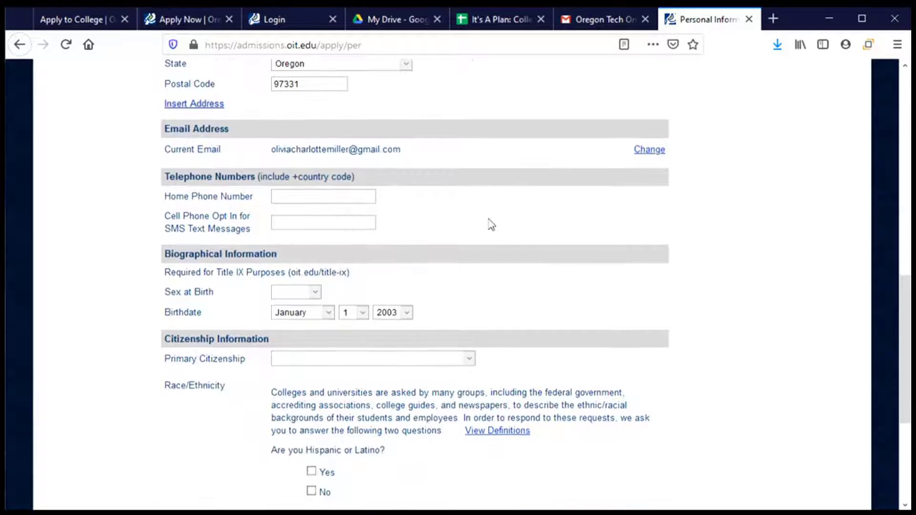
{"action": "left_click", "coordinate": [300, 197]}
{"action": "left_click", "coordinate": [276, 225]}
{"action": "left_click", "coordinate": [281, 195]}
{"action": "left_click", "coordinate": [284, 221]}
{"action": "type", "text": "5415551234"}
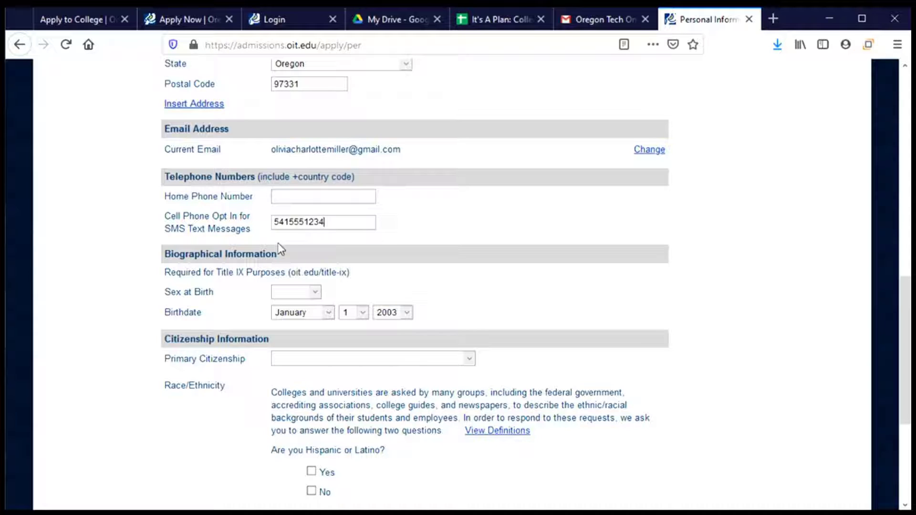
{"action": "scroll", "coordinate": [236, 285], "scroll_direction": "down", "scroll_amount": 2}
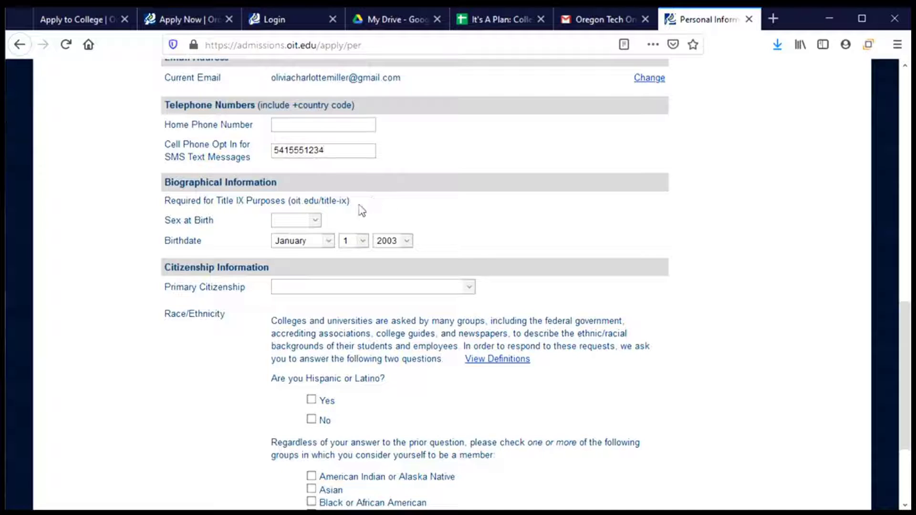
Step: Choose Female in the Sex at Birth dropdown
{"action": "left_click", "coordinate": [314, 224]}
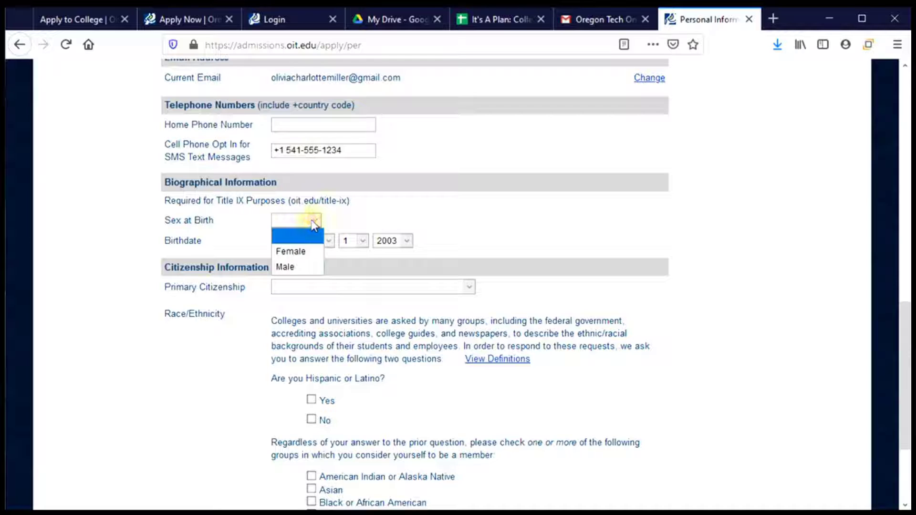
{"action": "left_click", "coordinate": [308, 251]}
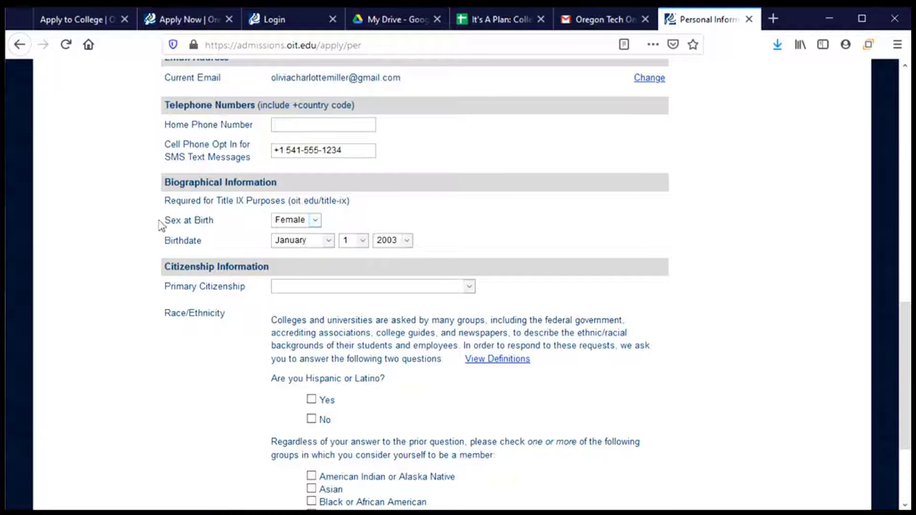
{"action": "left_click_drag", "start_coordinate": [159, 228], "coordinate": [196, 228]}
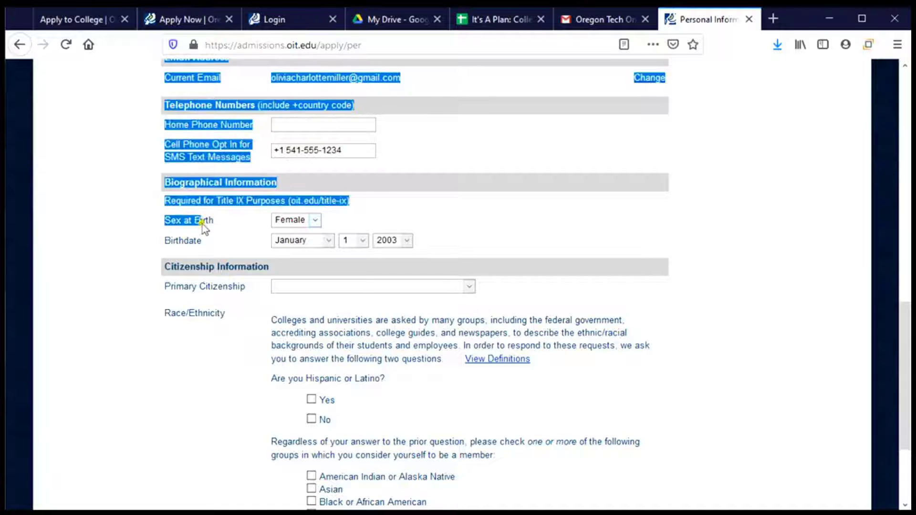
{"action": "left_click", "coordinate": [203, 225]}
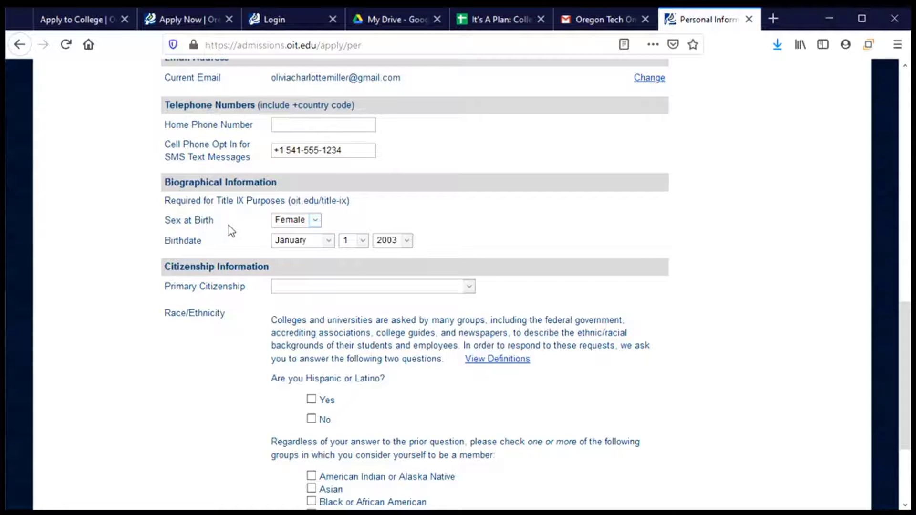
{"action": "scroll", "coordinate": [229, 229], "scroll_direction": "down", "scroll_amount": 3}
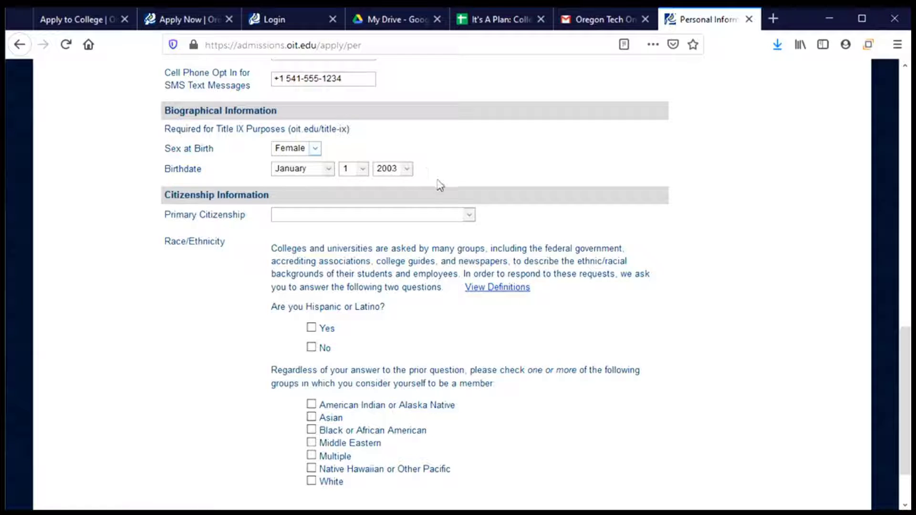
{"action": "scroll", "coordinate": [436, 184], "scroll_direction": "down", "scroll_amount": 3}
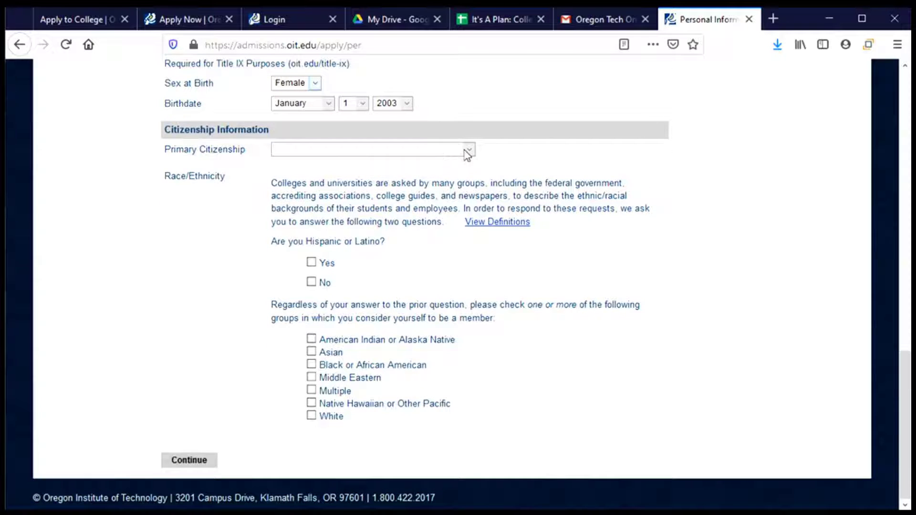
Step: Set Primary Citizenship to United States and enter the nine-digit Social Security Number
{"action": "left_click", "coordinate": [471, 152]}
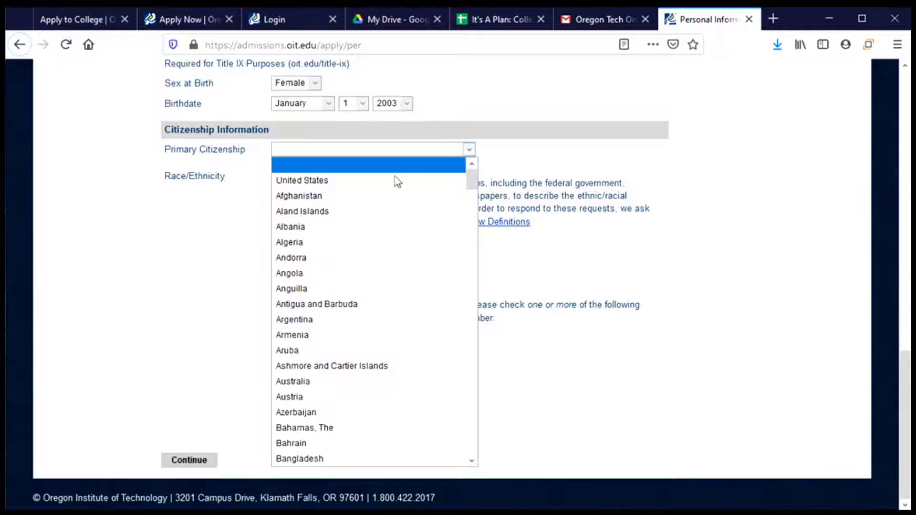
{"action": "left_click", "coordinate": [336, 186]}
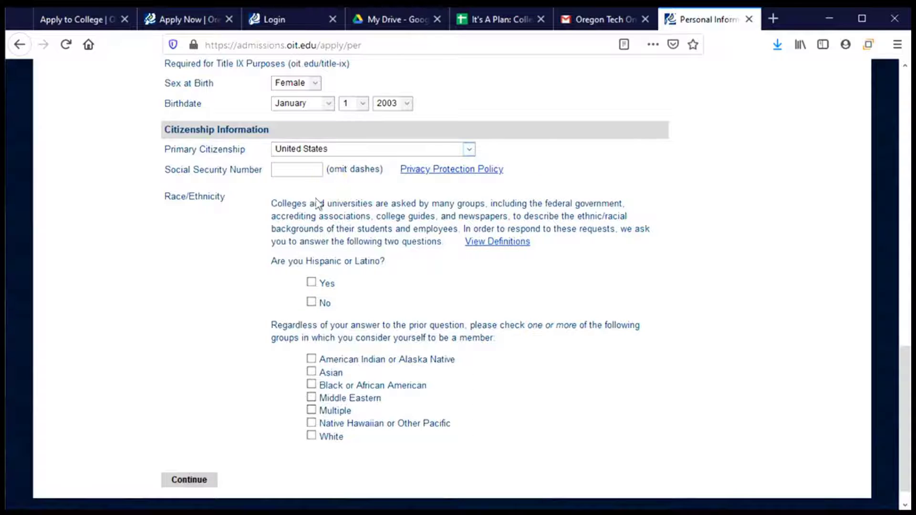
{"action": "left_click", "coordinate": [295, 171]}
{"action": "type", "text": "123456789"}
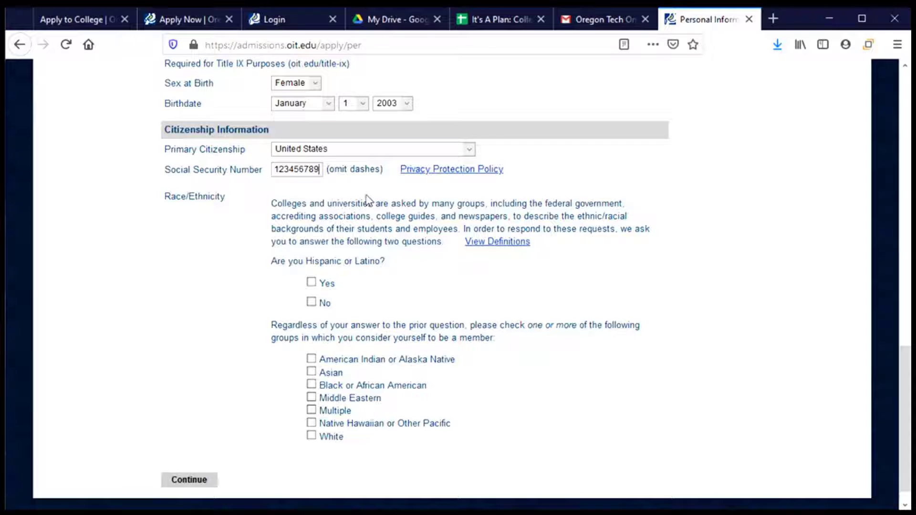
{"action": "scroll", "coordinate": [370, 202], "scroll_direction": "down", "scroll_amount": 1}
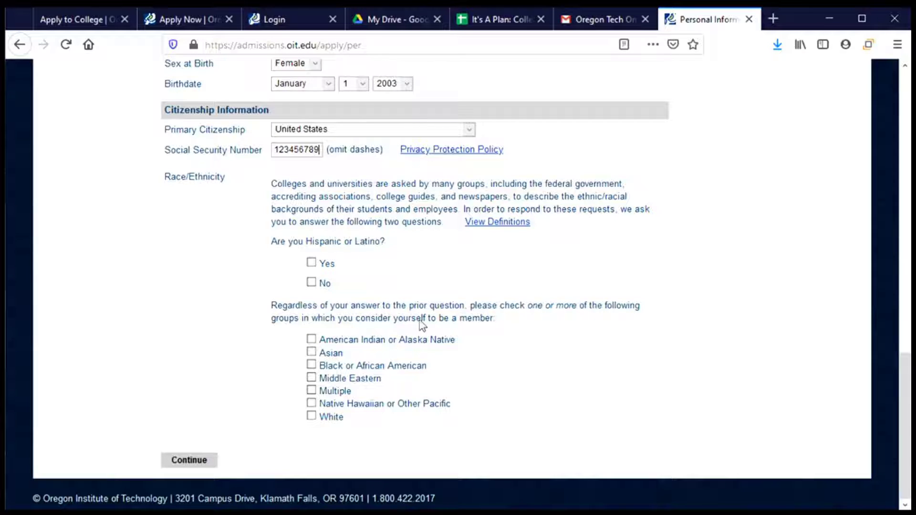
Step: Answer Yes to Hispanic or Latino, select White, continue, and skip address validation
{"action": "left_click", "coordinate": [313, 263]}
{"action": "left_click", "coordinate": [312, 416]}
{"action": "left_click", "coordinate": [204, 470]}
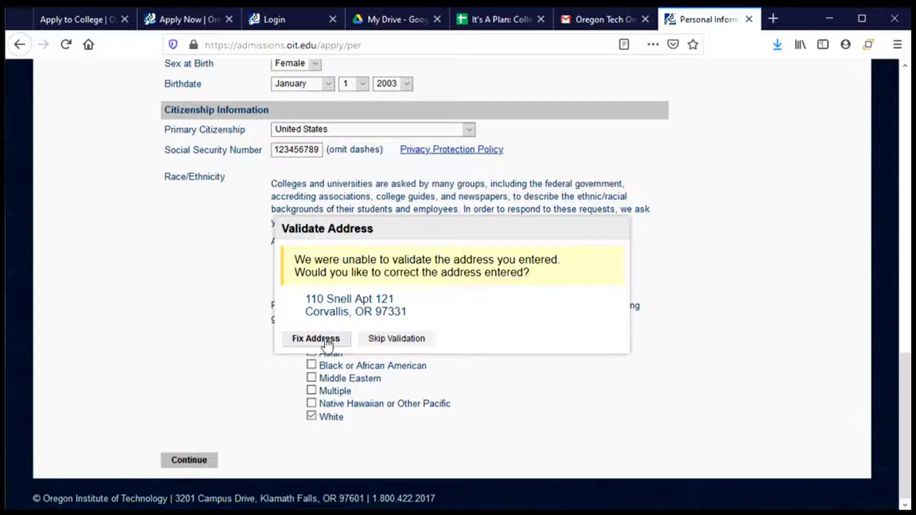
{"action": "left_click", "coordinate": [398, 340]}
{"action": "left_click", "coordinate": [397, 340]}
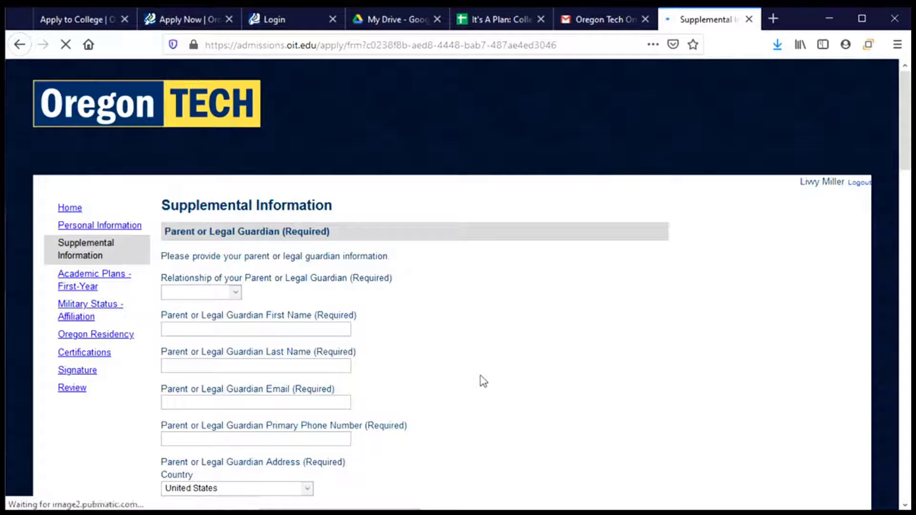
Step: Set the guardian relationship to Mother and enter her first and last name, email and phone
{"action": "scroll", "coordinate": [484, 382], "scroll_direction": "down", "scroll_amount": 3}
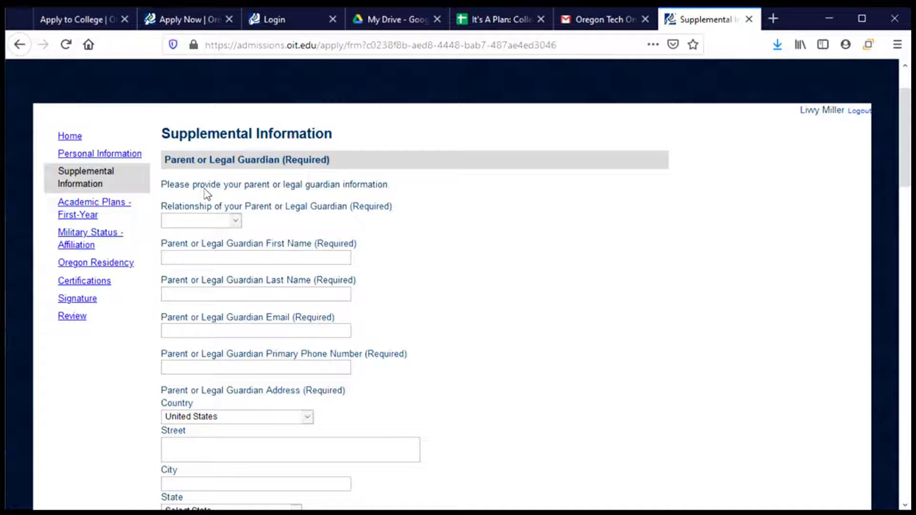
{"action": "left_click", "coordinate": [215, 225]}
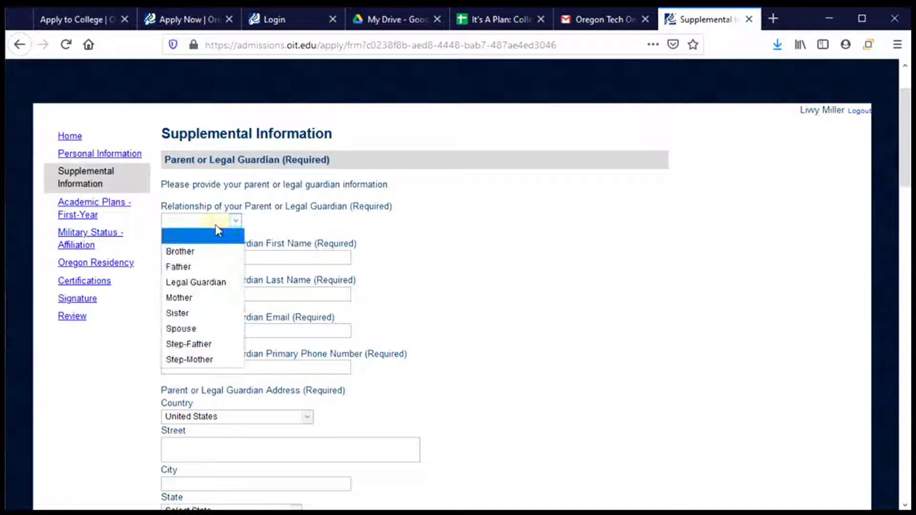
{"action": "left_click", "coordinate": [216, 298]}
{"action": "left_click", "coordinate": [212, 257]}
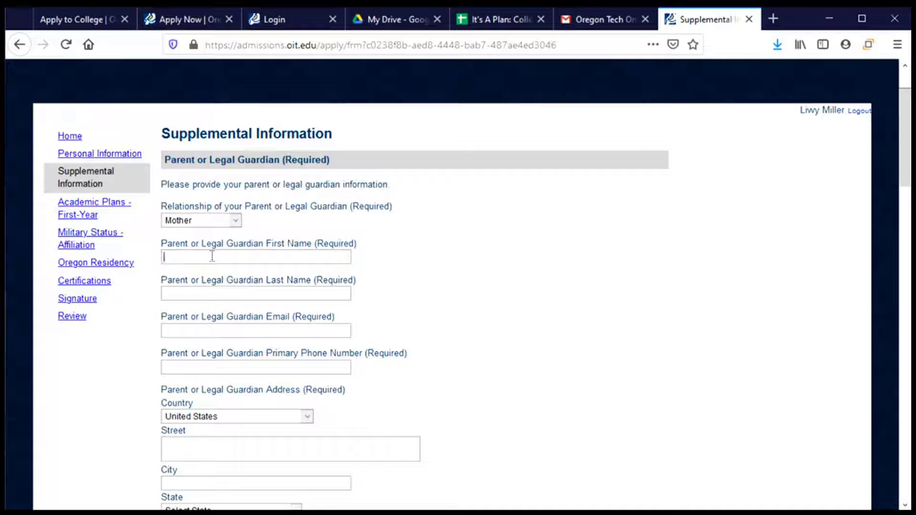
{"action": "key", "text": "Tab"}
{"action": "key", "text": "Tab"}
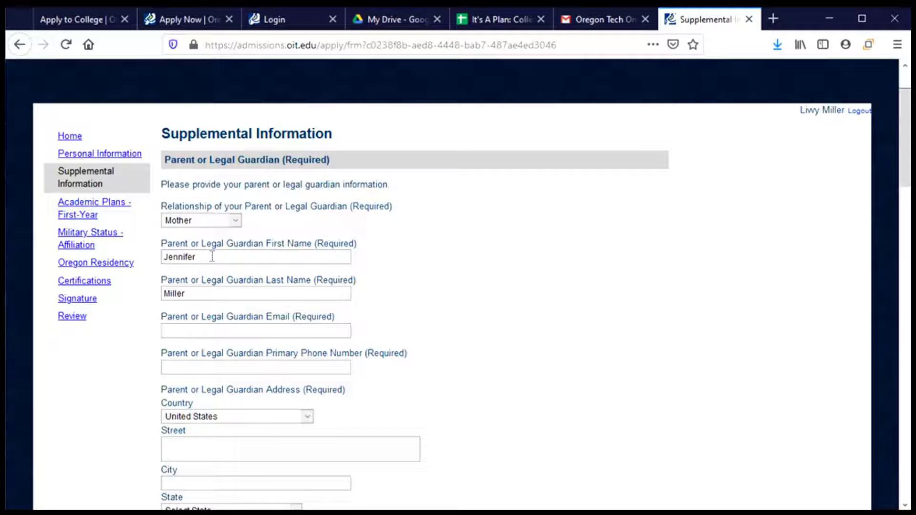
{"action": "key", "text": "Tab"}
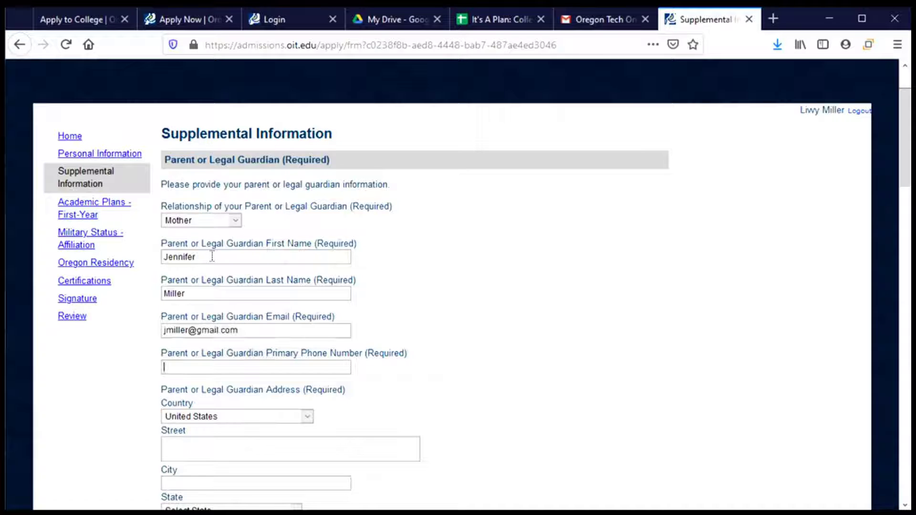
{"action": "type", "text": "41555"}
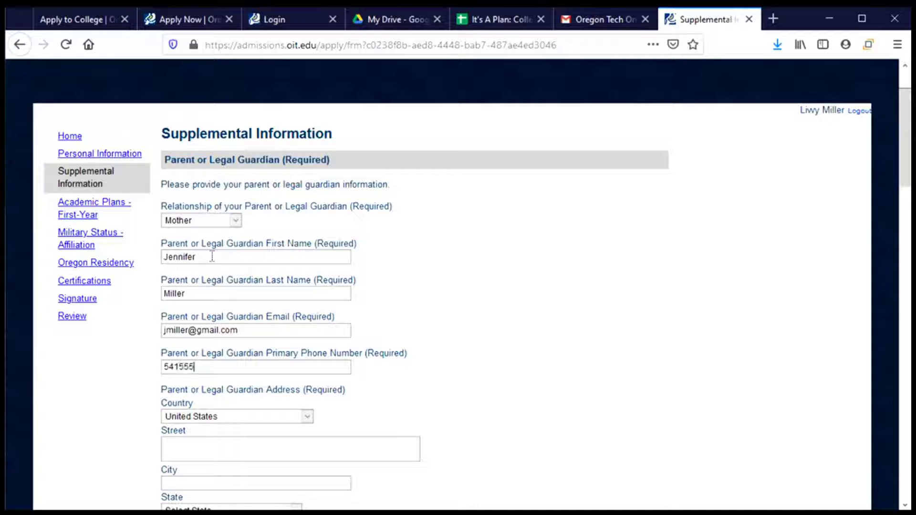
{"action": "type", "text": "5678"}
Step: Enter the guardian's street address, city, state Oregon and postal code
{"action": "scroll", "coordinate": [245, 293], "scroll_direction": "down", "scroll_amount": 5}
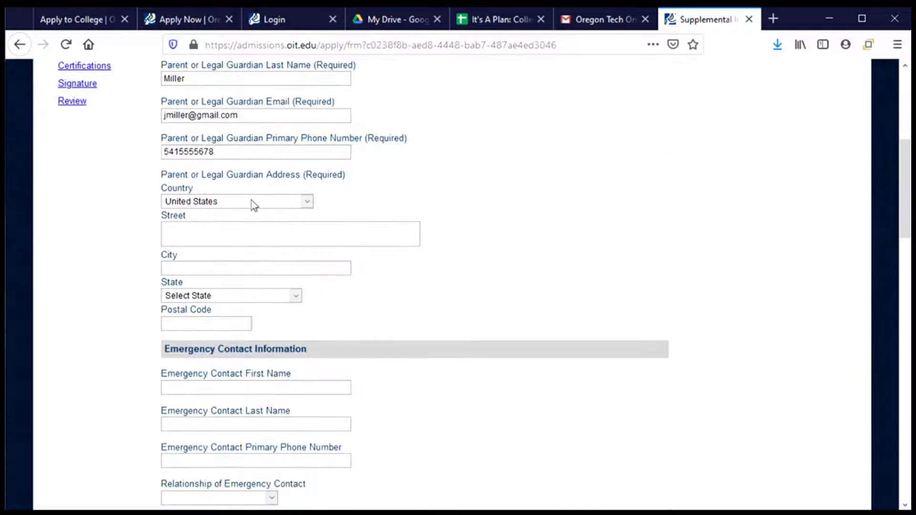
{"action": "left_click", "coordinate": [245, 230]}
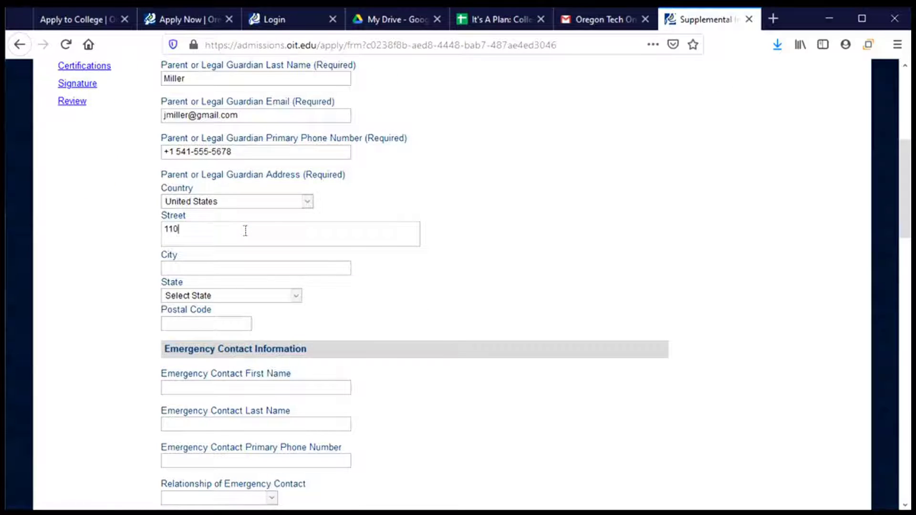
{"action": "key", "text": "Tab"}
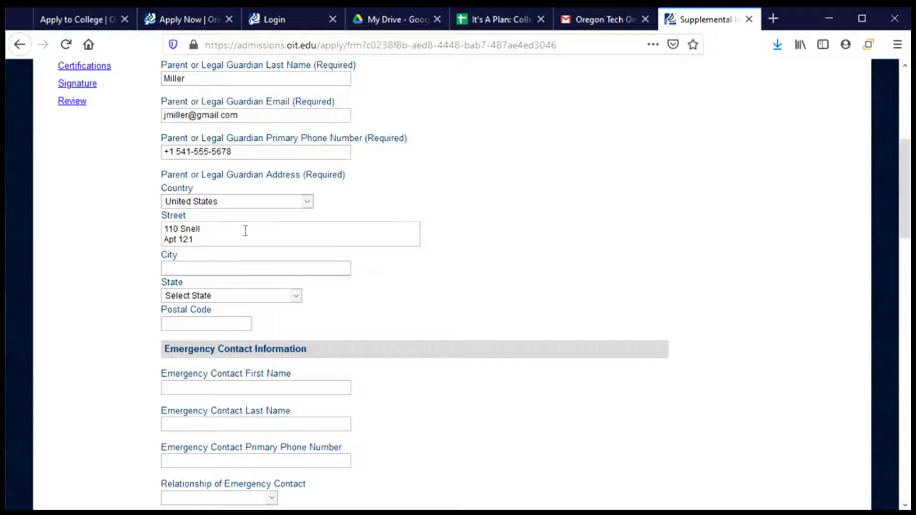
{"action": "type", "text": "Corvallis"}
{"action": "key", "text": "Tab"}
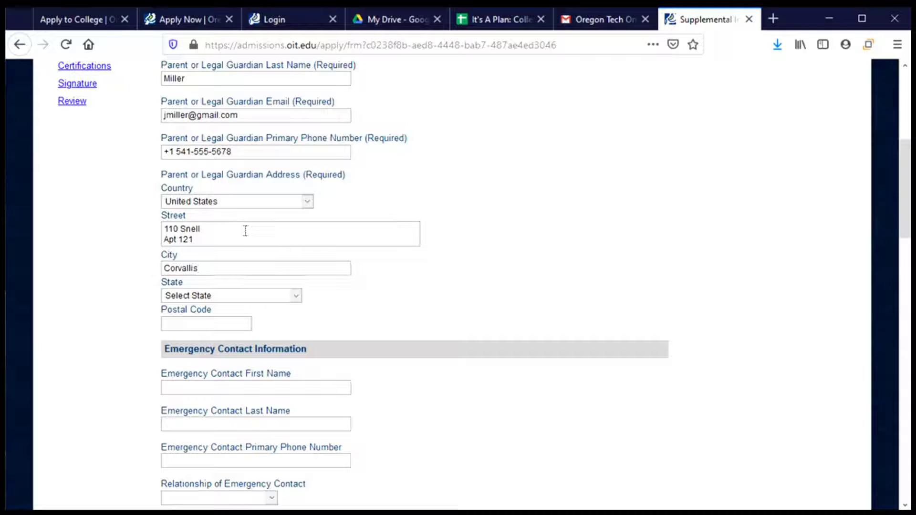
{"action": "type", "text": "or"}
{"action": "key", "text": "Tab"}
{"action": "type", "text": "97331"}
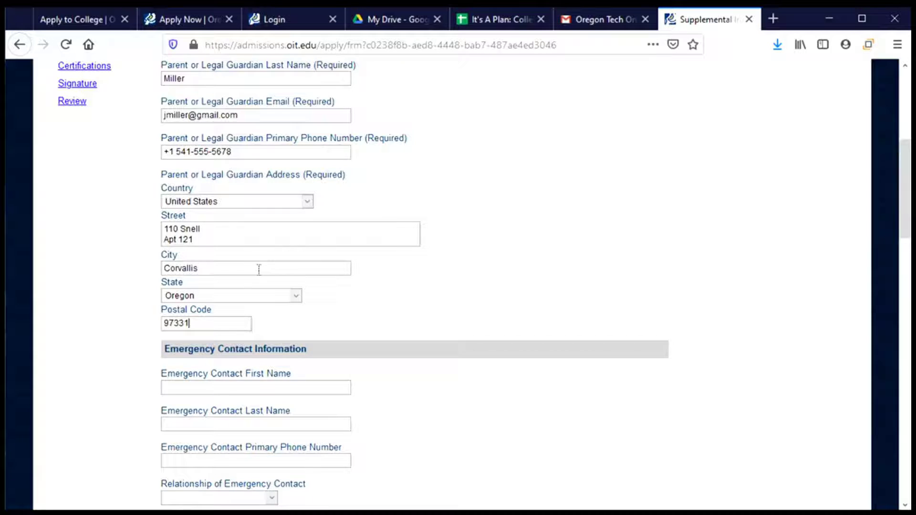
{"action": "scroll", "coordinate": [259, 270], "scroll_direction": "down", "scroll_amount": 3}
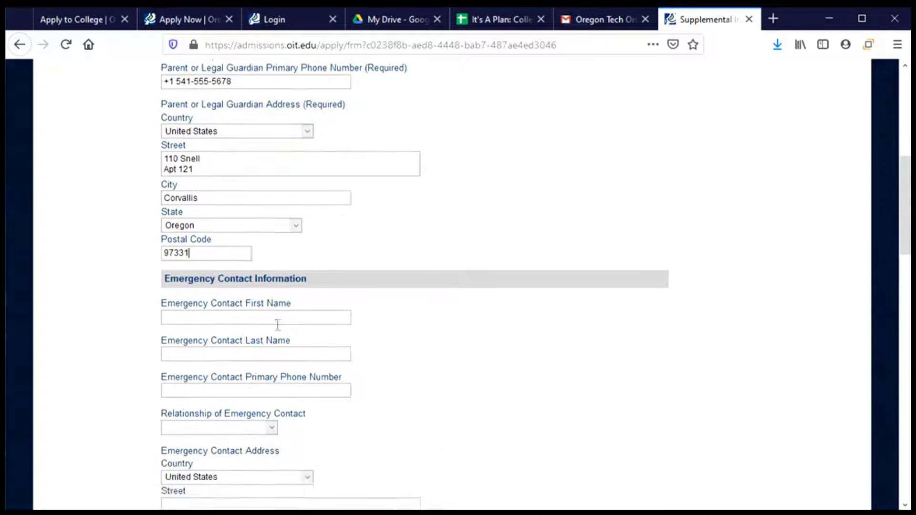
Step: Enter the emergency contact's first name, last name and phone number
{"action": "left_click", "coordinate": [287, 243]}
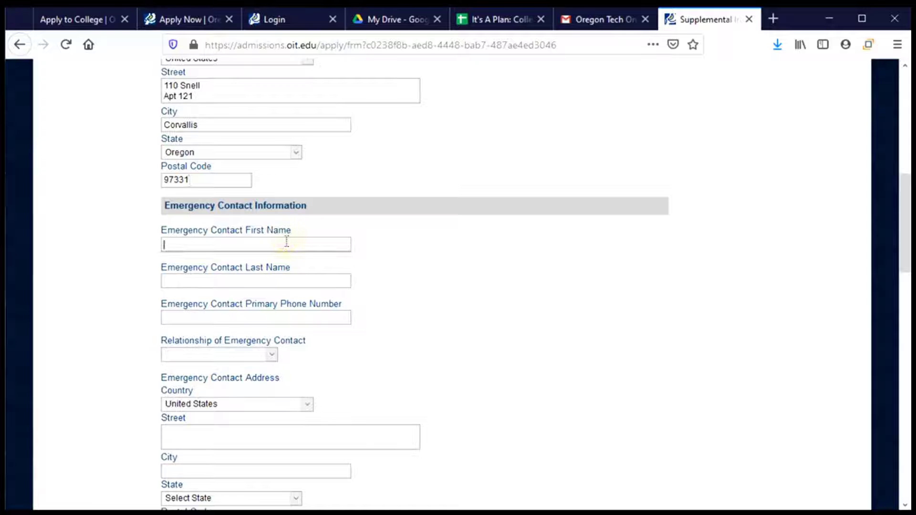
{"action": "scroll", "coordinate": [287, 243], "scroll_direction": "up", "scroll_amount": 8}
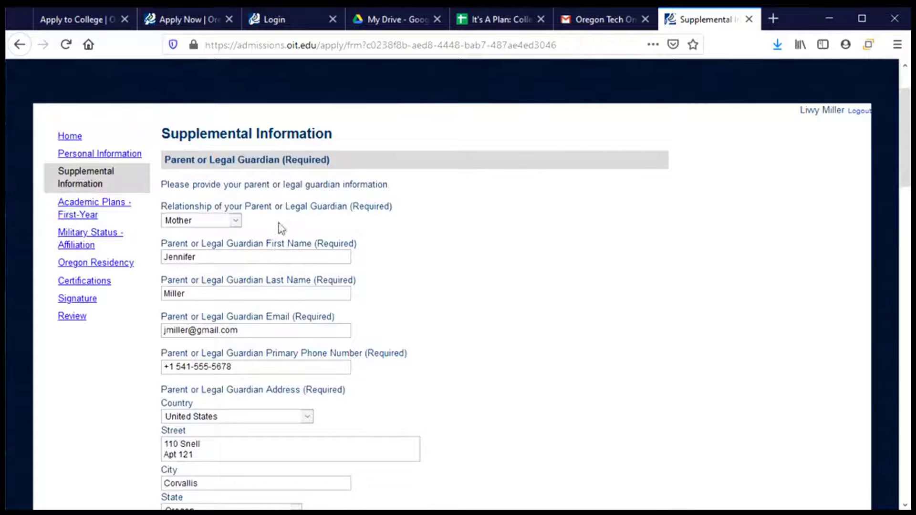
{"action": "scroll", "coordinate": [272, 202], "scroll_direction": "down", "scroll_amount": 7}
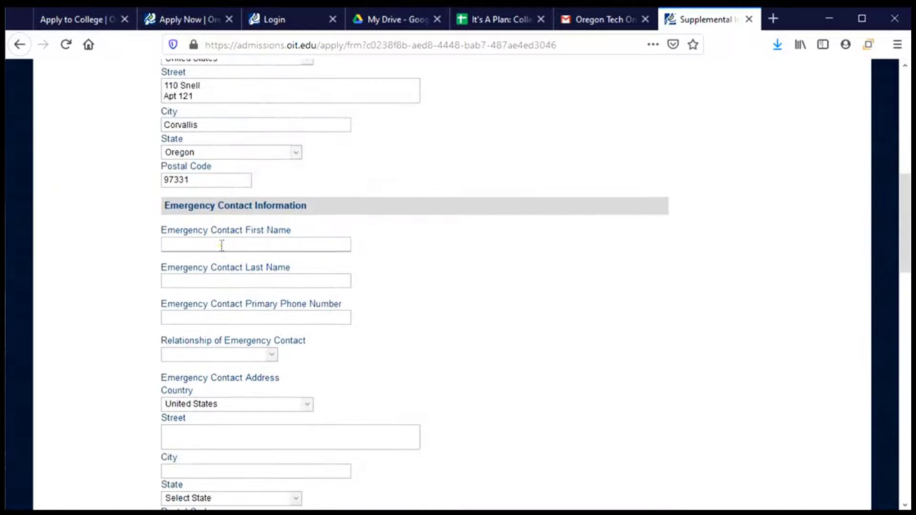
{"action": "key", "text": "Tab"}
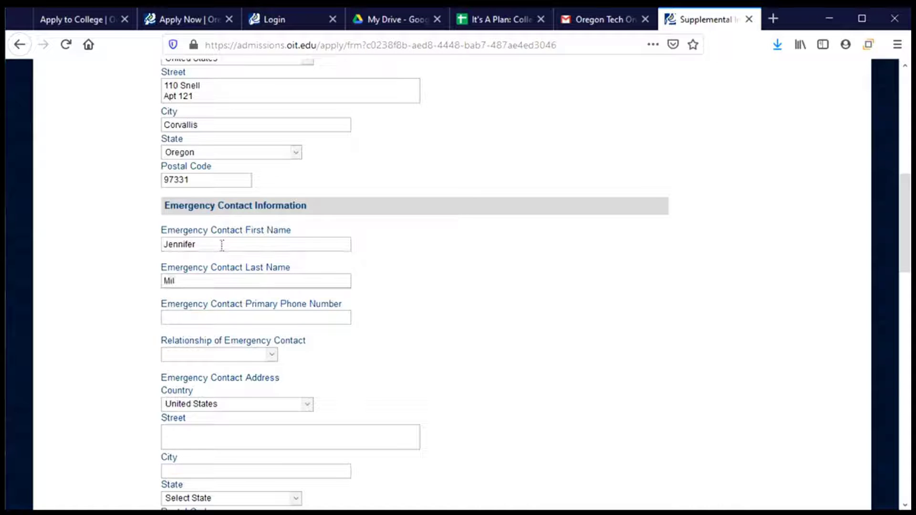
{"action": "key", "text": "Tab"}
{"action": "type", "text": "541"}
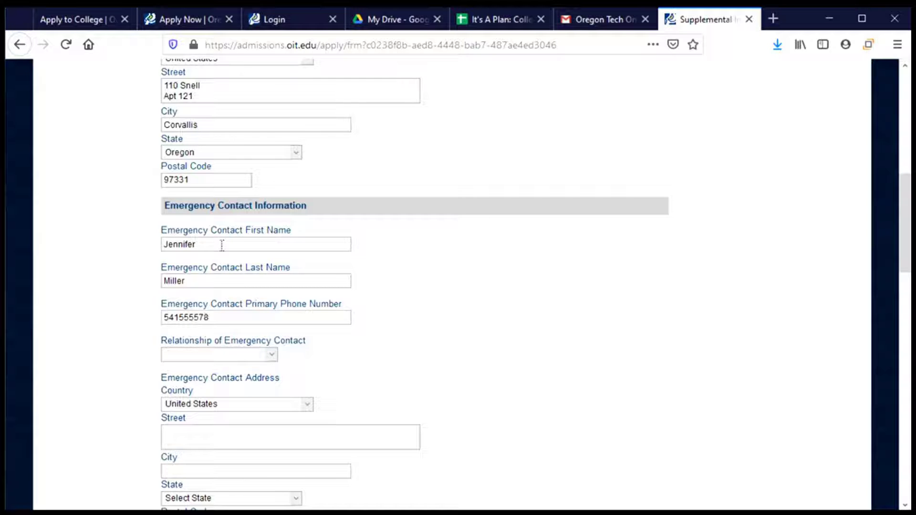
{"action": "key", "text": "BackSpace"}
{"action": "key", "text": "BackSpace"}
{"action": "type", "text": "478"}
{"action": "type", "text": "678"}
Step: Set the emergency contact relationship to Mother and enter street, city and state Oregon
{"action": "left_click", "coordinate": [202, 355]}
{"action": "left_click", "coordinate": [191, 388]}
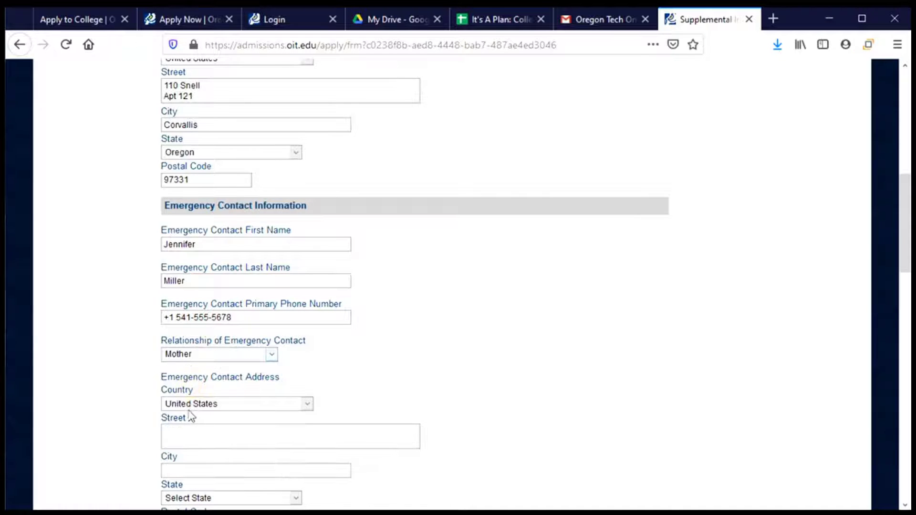
{"action": "left_click", "coordinate": [216, 428]}
{"action": "type", "text": "121"}
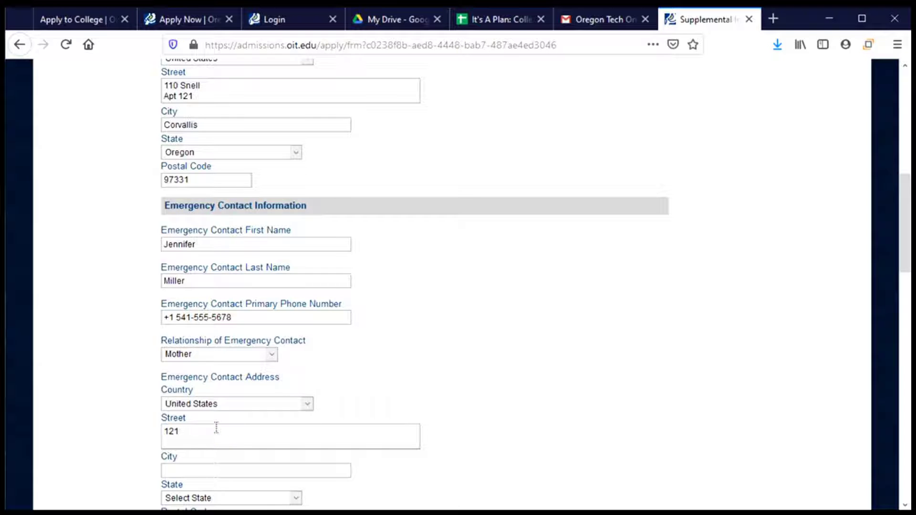
{"action": "type", "text": " Sne"}
{"action": "key", "text": "BackSpace"}
{"action": "key", "text": "BackSpace"}
{"action": "key", "text": "BackSpace"}
{"action": "key", "text": "BackSpace"}
{"action": "key", "text": "BackSpace"}
{"action": "key", "text": "Tab"}
{"action": "type", "text": "Cor"}
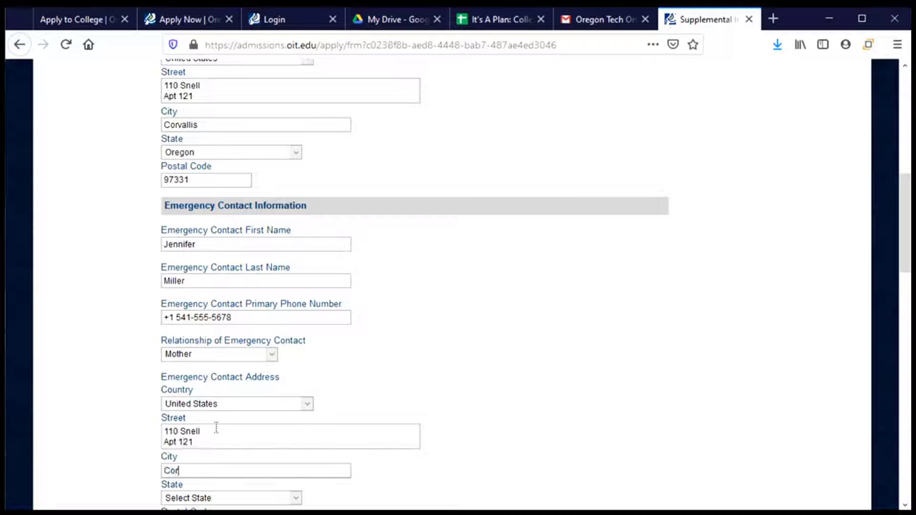
{"action": "type", "text": "vallis"}
{"action": "key", "text": "Tab"}
{"action": "type", "text": "Oregon"}
{"action": "key", "text": "Tab"}
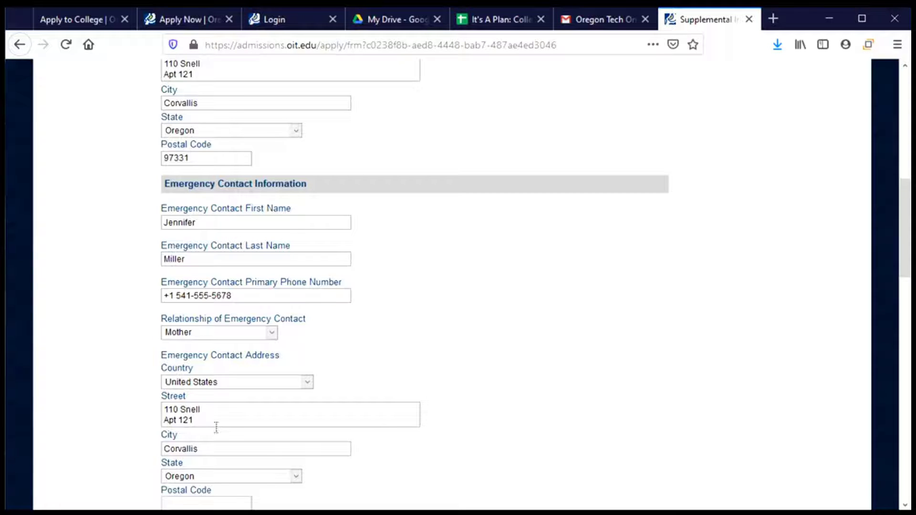
Step: Enter the emergency contact's postal code and leave Sexual Identity and Gender Identity unselected
{"action": "type", "text": "97331"}
{"action": "scroll", "coordinate": [262, 438], "scroll_direction": "down", "scroll_amount": 4}
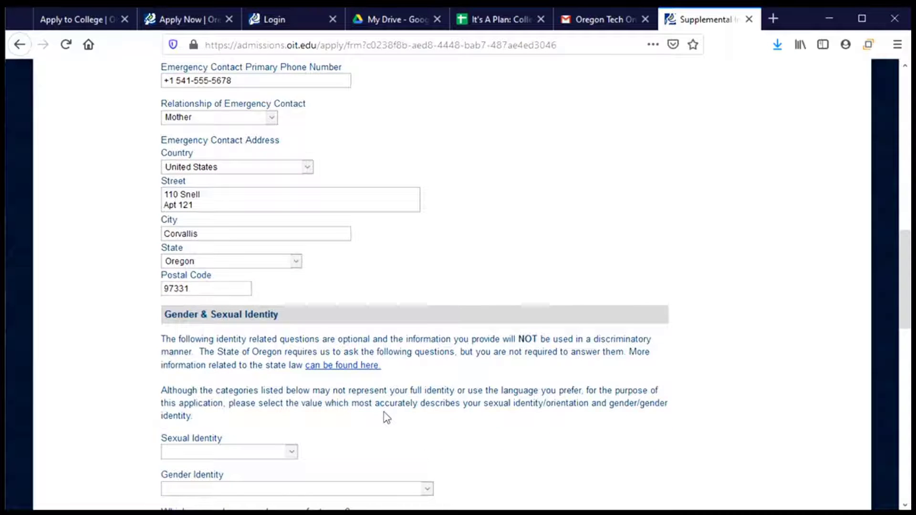
{"action": "scroll", "coordinate": [386, 418], "scroll_direction": "up", "scroll_amount": 3}
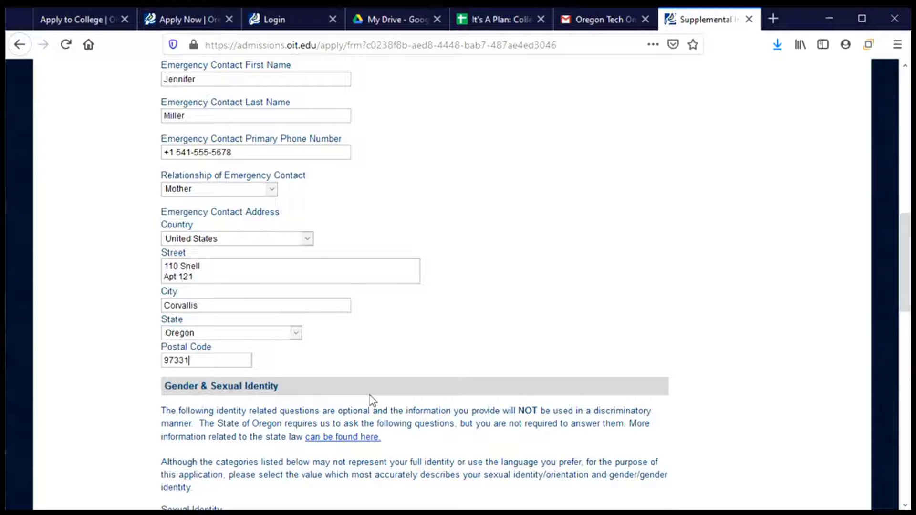
{"action": "scroll", "coordinate": [371, 401], "scroll_direction": "up", "scroll_amount": 3}
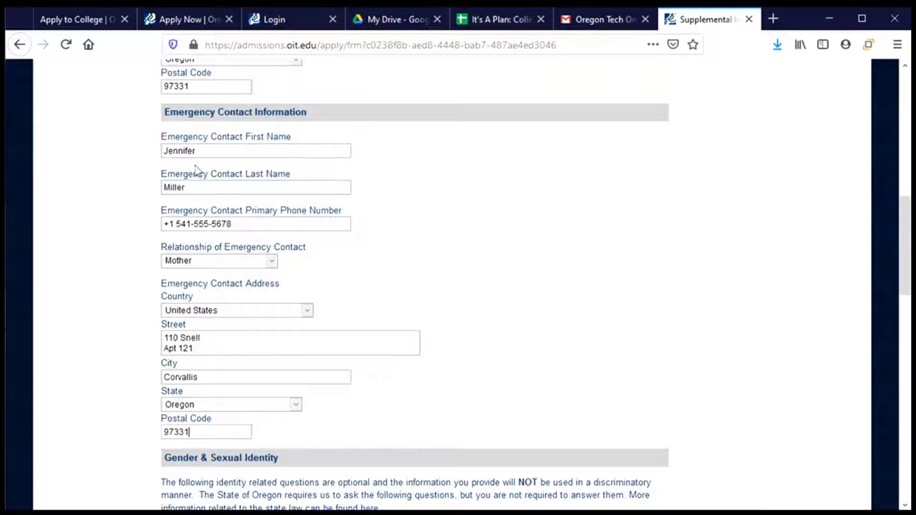
{"action": "scroll", "coordinate": [415, 315], "scroll_direction": "down", "scroll_amount": 5}
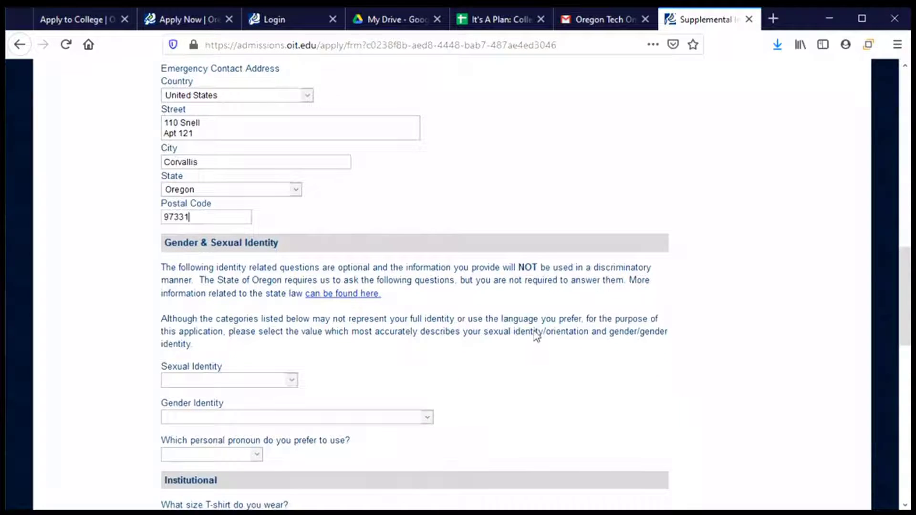
{"action": "scroll", "coordinate": [487, 329], "scroll_direction": "down", "scroll_amount": 3}
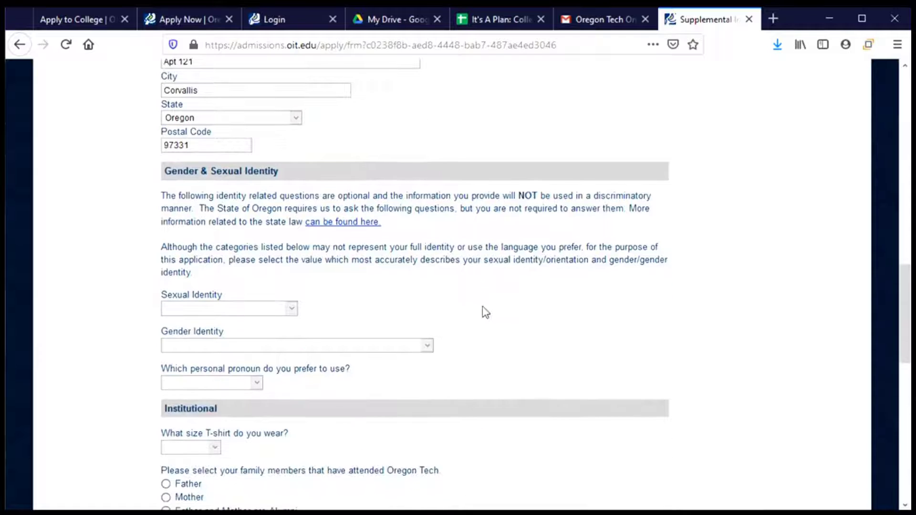
{"action": "scroll", "coordinate": [484, 310], "scroll_direction": "down", "scroll_amount": 3}
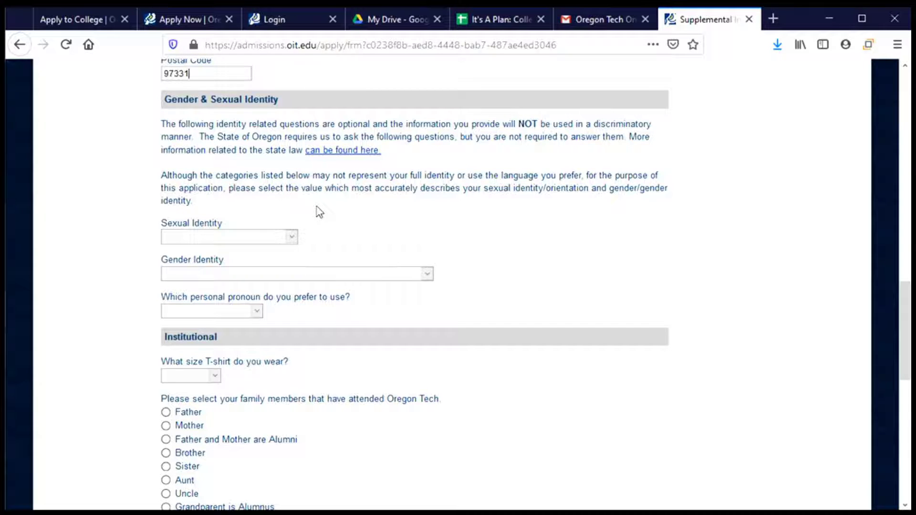
{"action": "left_click", "coordinate": [293, 238]}
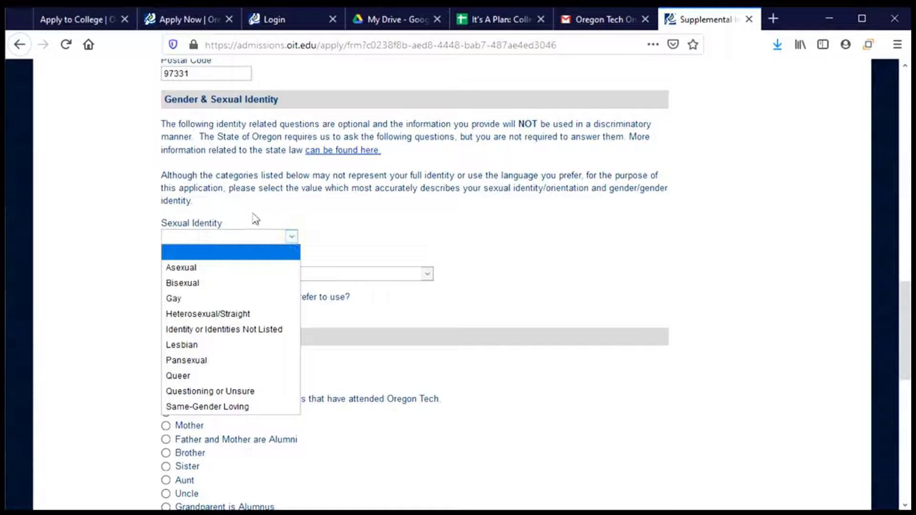
{"action": "left_click", "coordinate": [272, 198]}
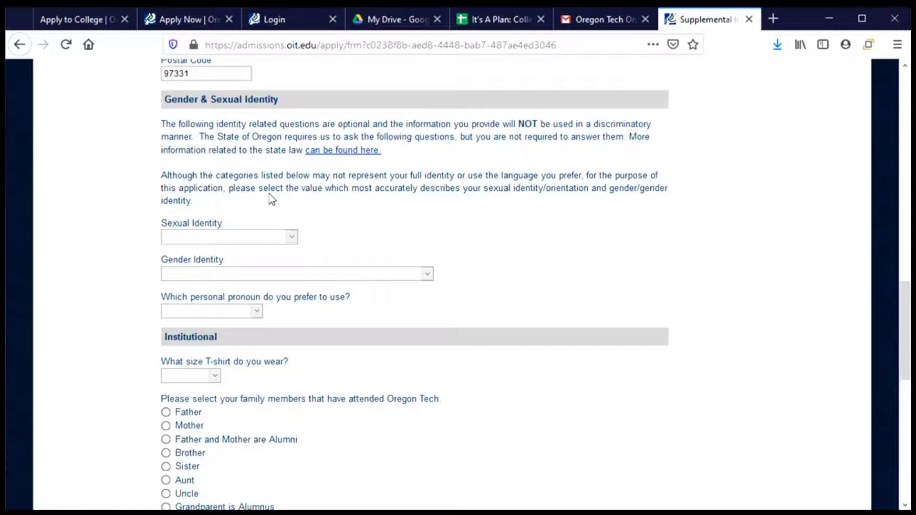
{"action": "scroll", "coordinate": [270, 199], "scroll_direction": "down", "scroll_amount": 3}
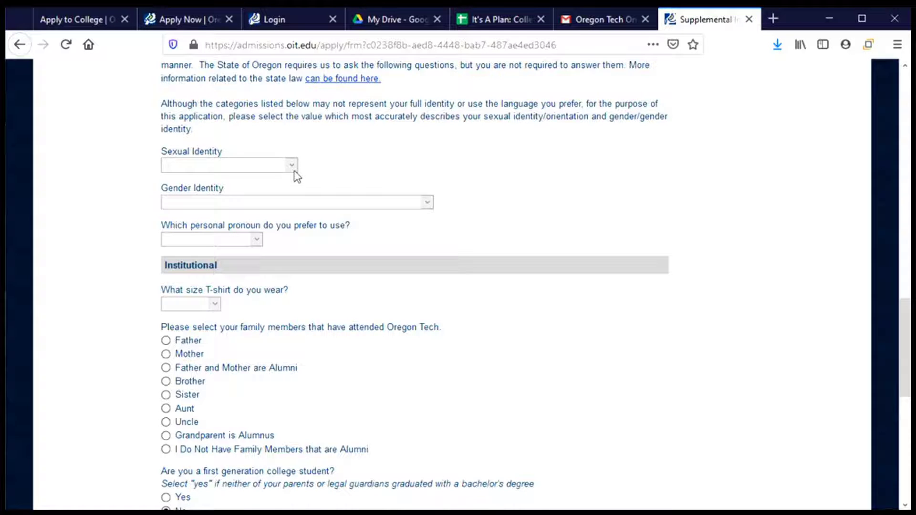
{"action": "left_click", "coordinate": [269, 165]}
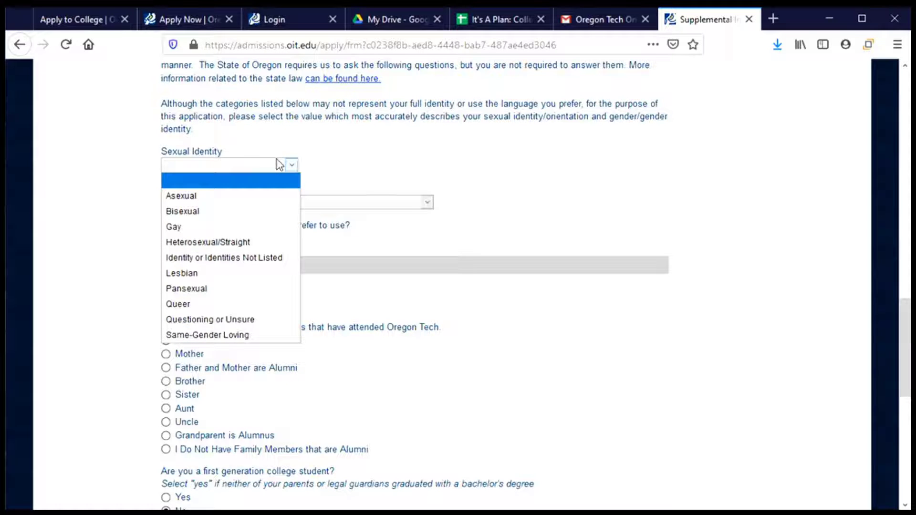
{"action": "left_click", "coordinate": [319, 163]}
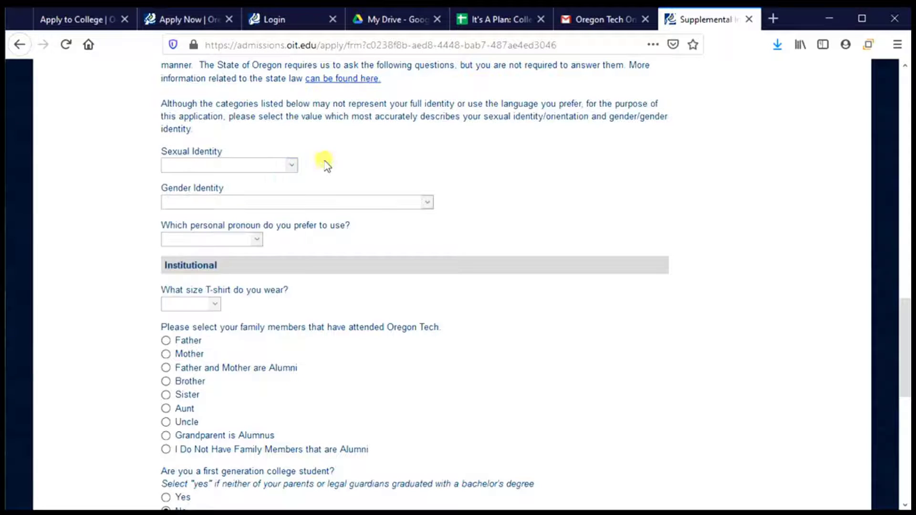
{"action": "left_click", "coordinate": [262, 166]}
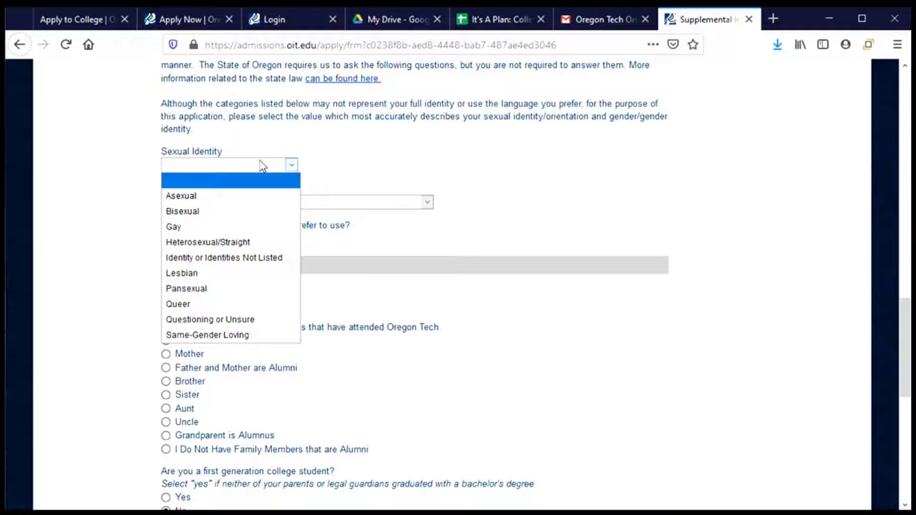
{"action": "left_click", "coordinate": [262, 166]}
{"action": "left_click", "coordinate": [268, 203]}
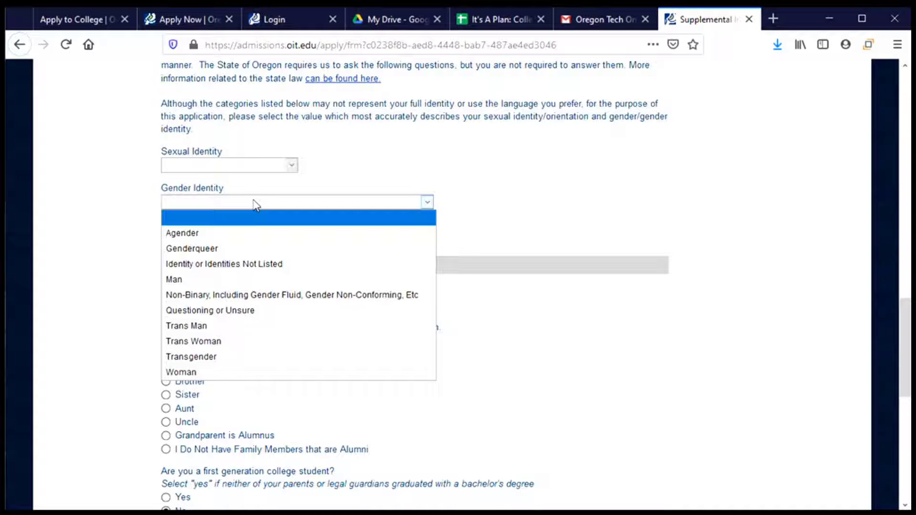
{"action": "left_click", "coordinate": [476, 187]}
Step: Choose 'She, Her or Hers' as the preferred personal pronoun
{"action": "scroll", "coordinate": [462, 227], "scroll_direction": "down", "scroll_amount": 3}
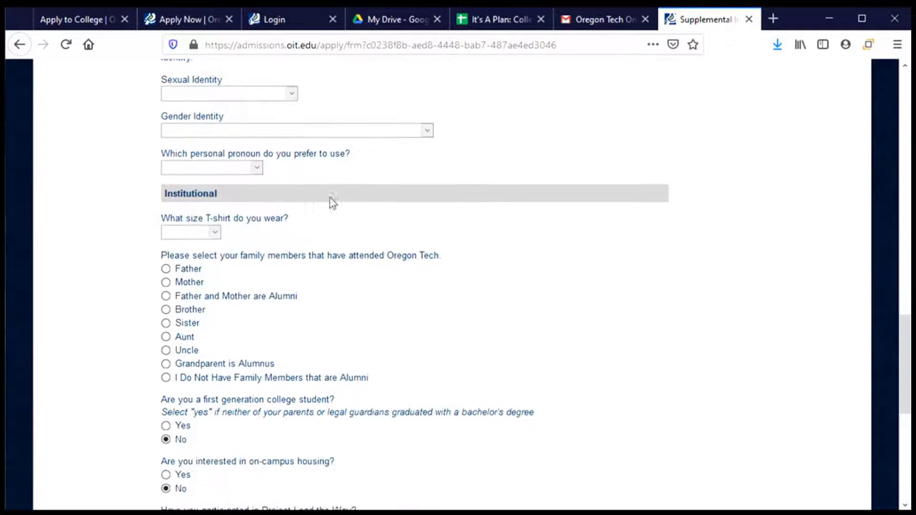
{"action": "left_click", "coordinate": [238, 169]}
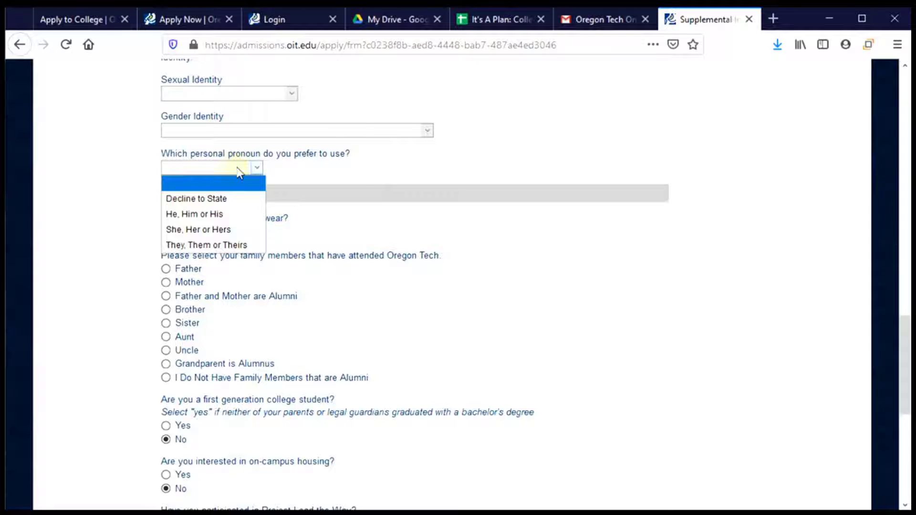
{"action": "left_click", "coordinate": [243, 234]}
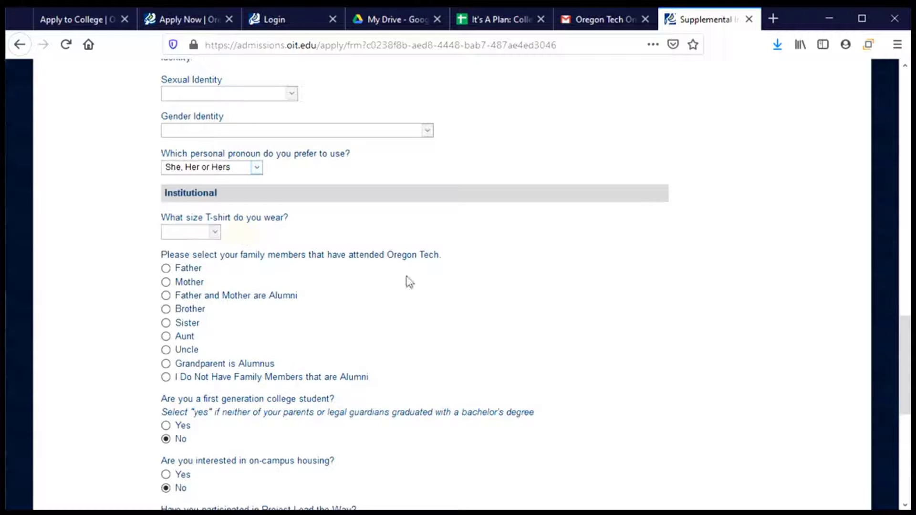
{"action": "scroll", "coordinate": [411, 281], "scroll_direction": "down", "scroll_amount": 3}
Step: Choose T-shirt size Medium and select 'I Do Not Have Family Members that are Alumni'
{"action": "scroll", "coordinate": [399, 266], "scroll_direction": "up", "scroll_amount": 2}
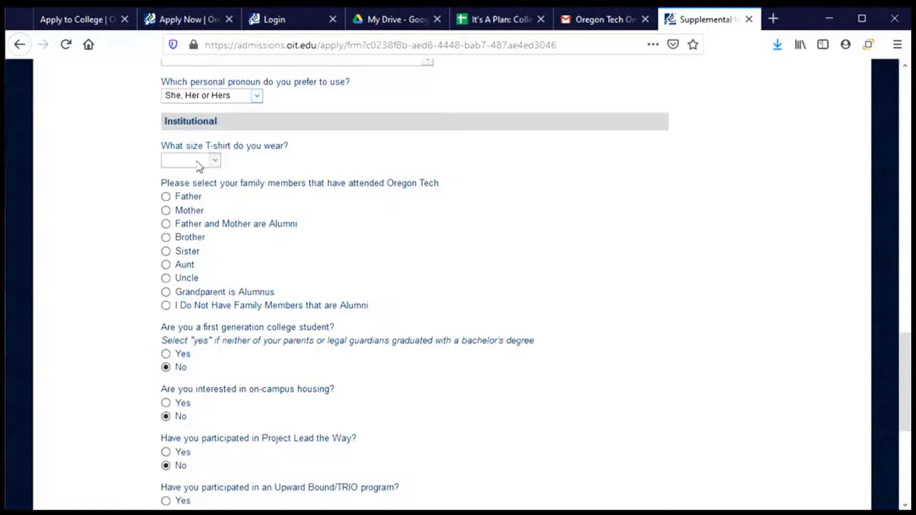
{"action": "left_click", "coordinate": [199, 166]}
{"action": "left_click", "coordinate": [199, 206]}
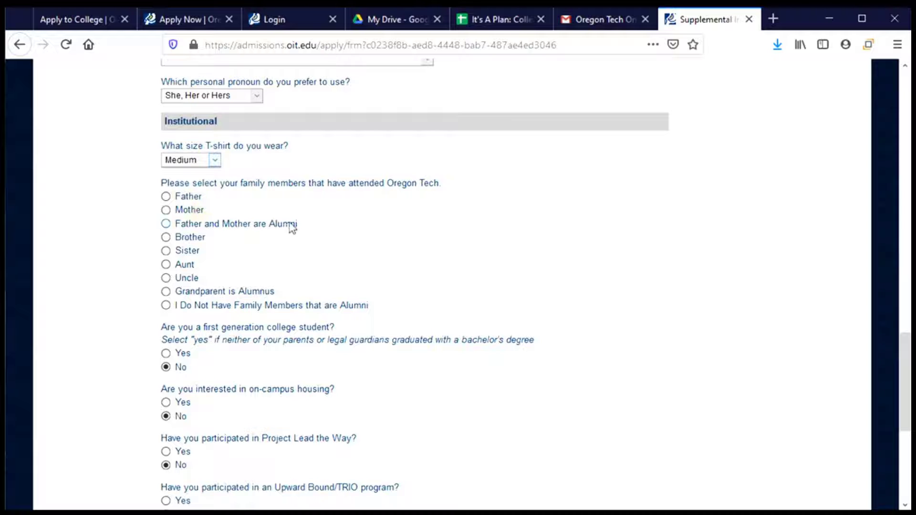
{"action": "scroll", "coordinate": [361, 233], "scroll_direction": "down", "scroll_amount": 2}
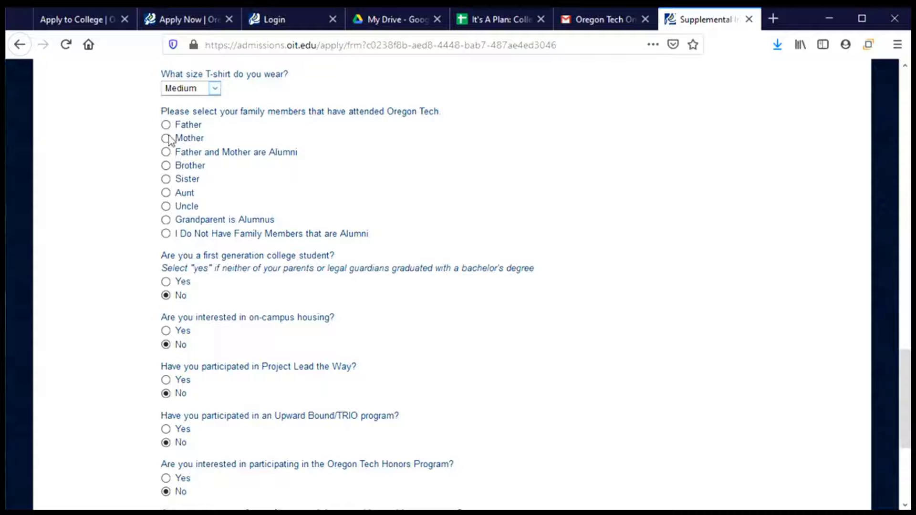
{"action": "left_click", "coordinate": [166, 233]}
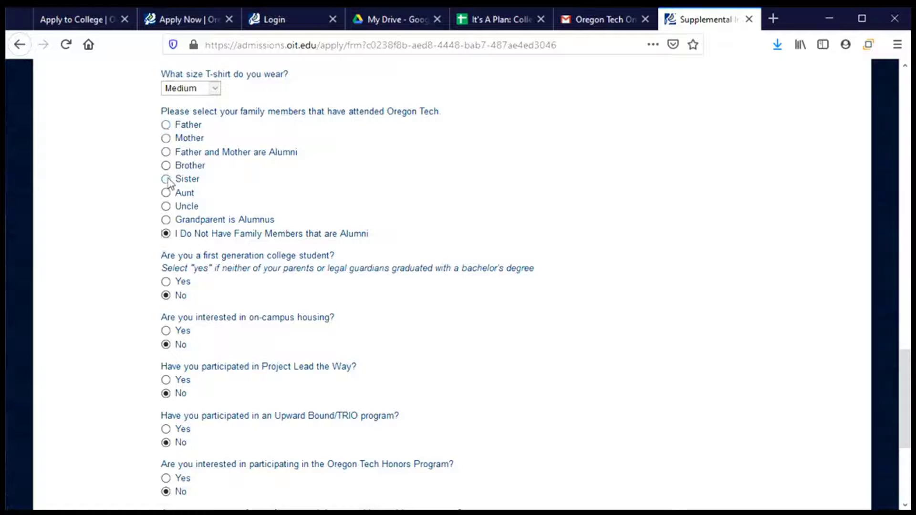
{"action": "scroll", "coordinate": [262, 219], "scroll_direction": "down", "scroll_amount": 1}
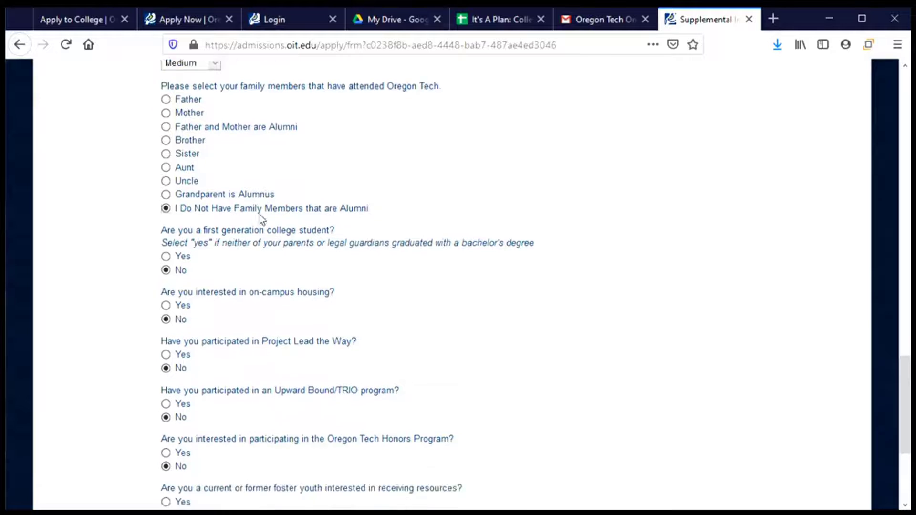
{"action": "scroll", "coordinate": [265, 219], "scroll_direction": "down", "scroll_amount": 5}
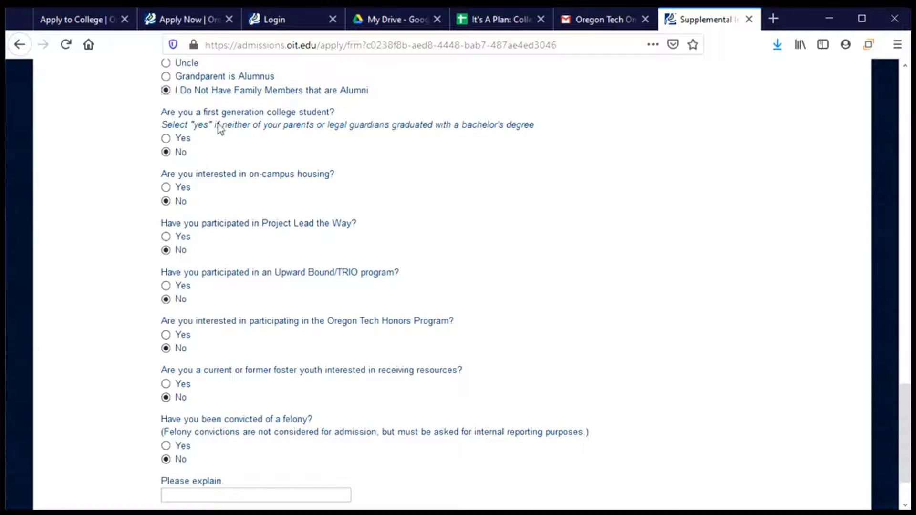
Step: Answer Yes to first-generation college student and Yes to on-campus housing, then submit the page
{"action": "left_click", "coordinate": [166, 138]}
{"action": "left_click", "coordinate": [166, 188]}
{"action": "scroll", "coordinate": [196, 209], "scroll_direction": "down", "scroll_amount": 3}
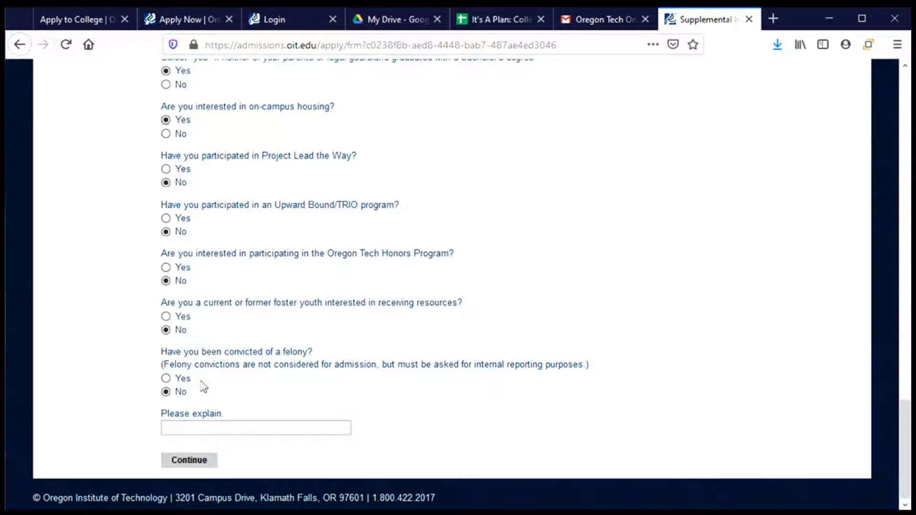
{"action": "left_click", "coordinate": [179, 466]}
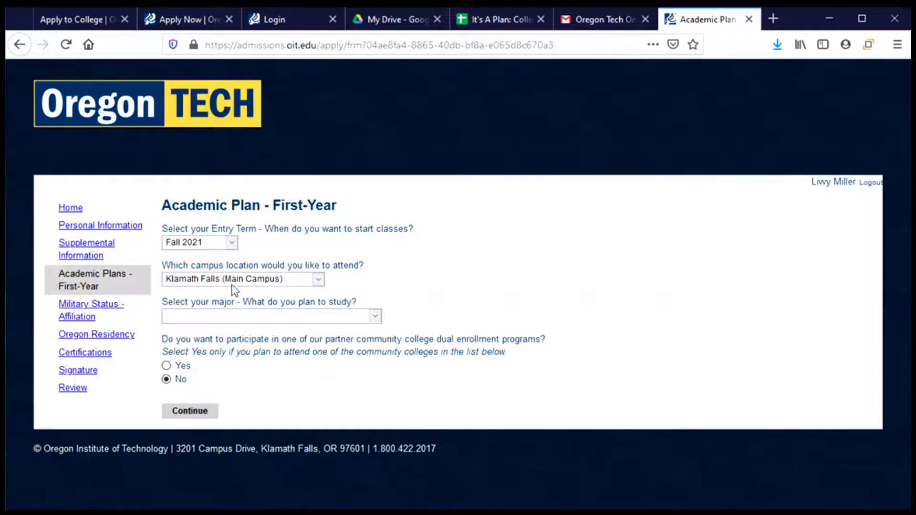
Step: Keep Klamath Falls as the campus and choose General Studies as the major
{"action": "left_click", "coordinate": [319, 280]}
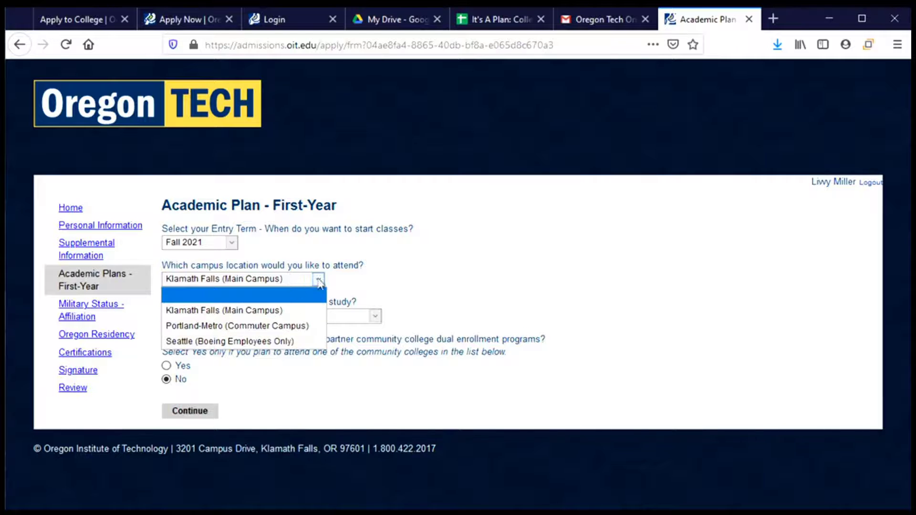
{"action": "left_click", "coordinate": [378, 283]}
{"action": "left_click", "coordinate": [368, 318]}
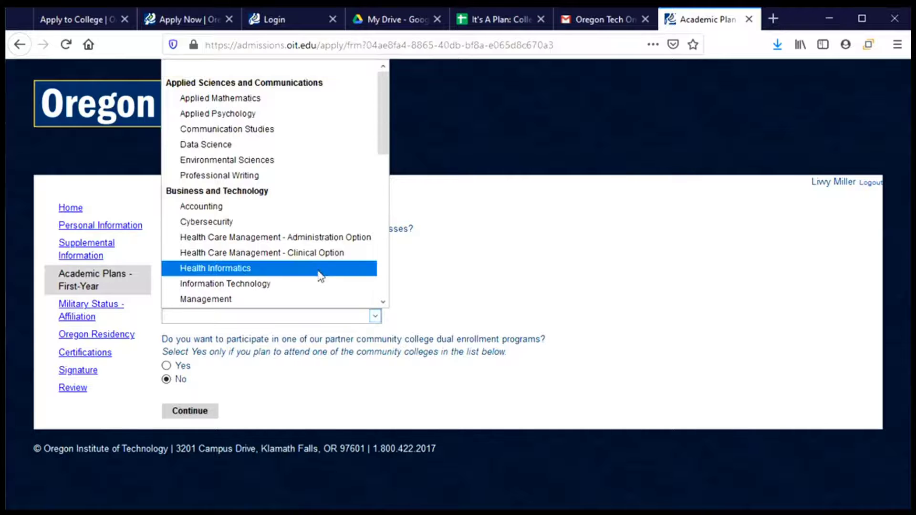
{"action": "scroll", "coordinate": [261, 258], "scroll_direction": "down", "scroll_amount": 5}
{"action": "scroll", "coordinate": [261, 258], "scroll_direction": "down", "scroll_amount": 3}
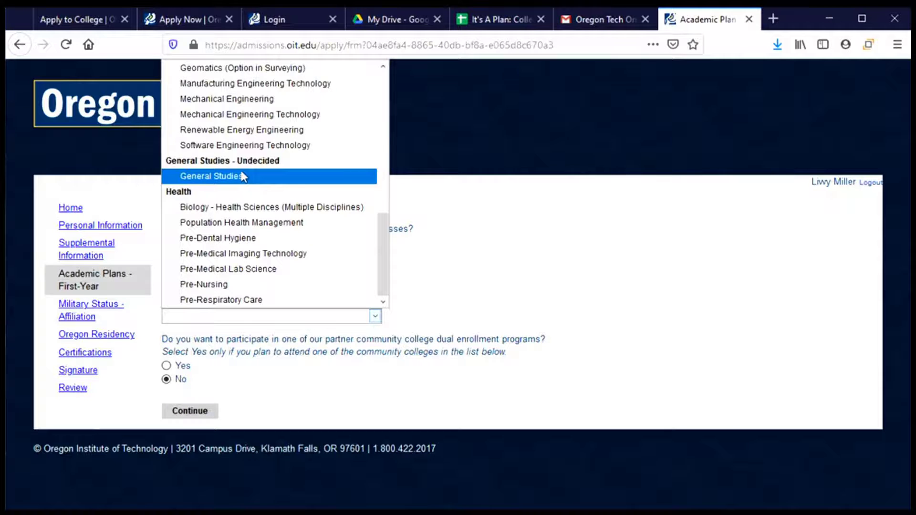
{"action": "scroll", "coordinate": [244, 177], "scroll_direction": "up", "scroll_amount": 1}
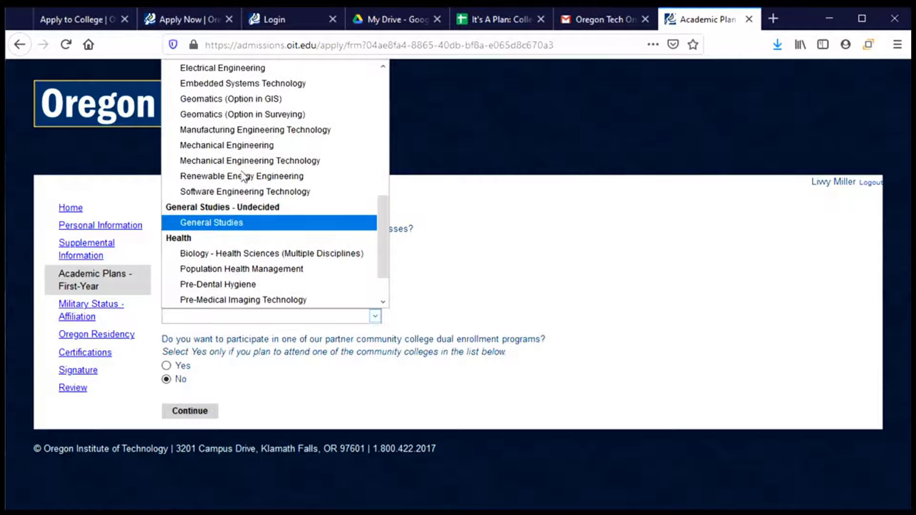
{"action": "left_click", "coordinate": [220, 228]}
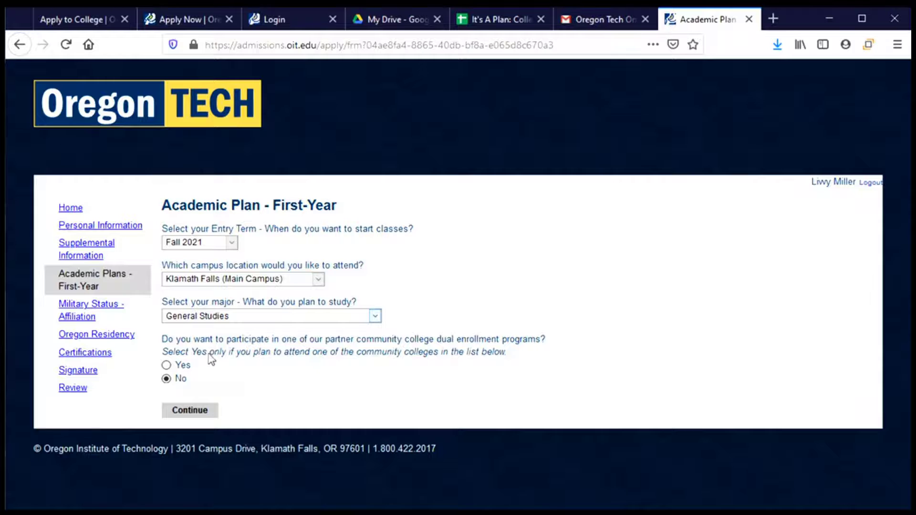
Step: Set community college dual enrollment to No, with no partner college chosen
{"action": "left_click", "coordinate": [166, 365]}
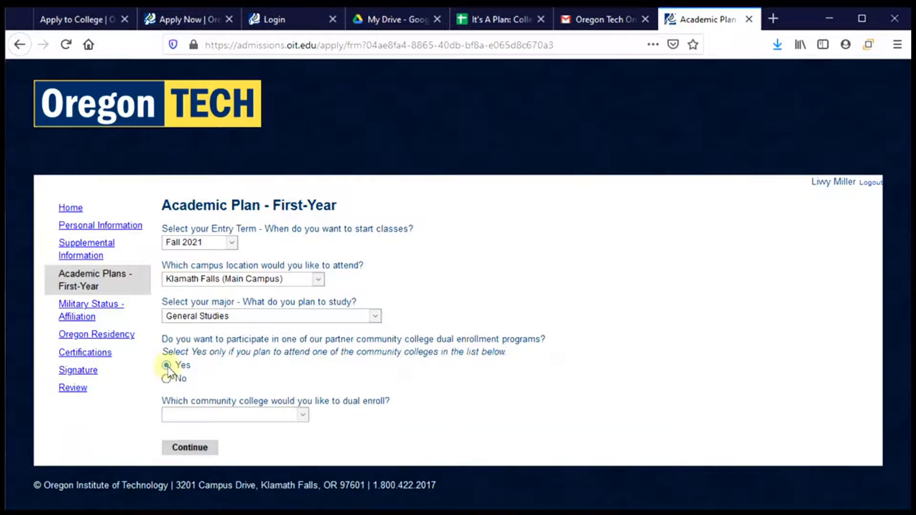
{"action": "left_click", "coordinate": [294, 414]}
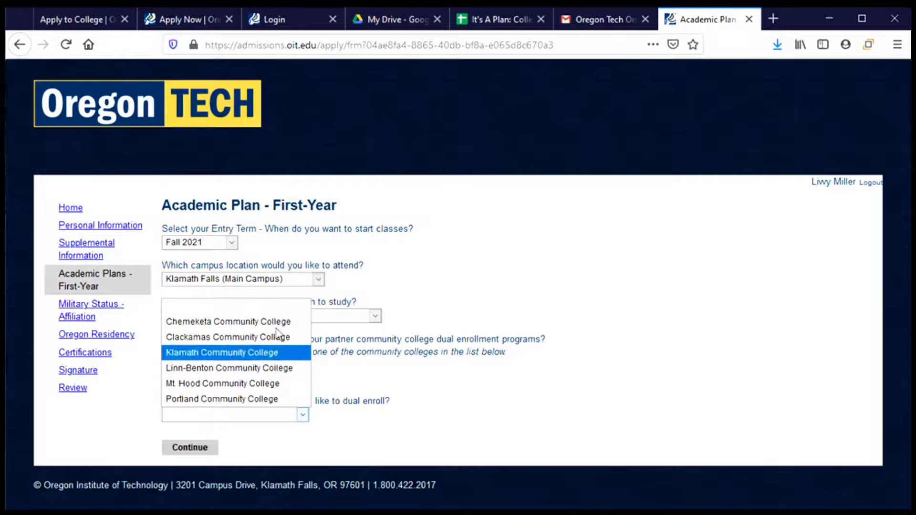
{"action": "left_click", "coordinate": [264, 429]}
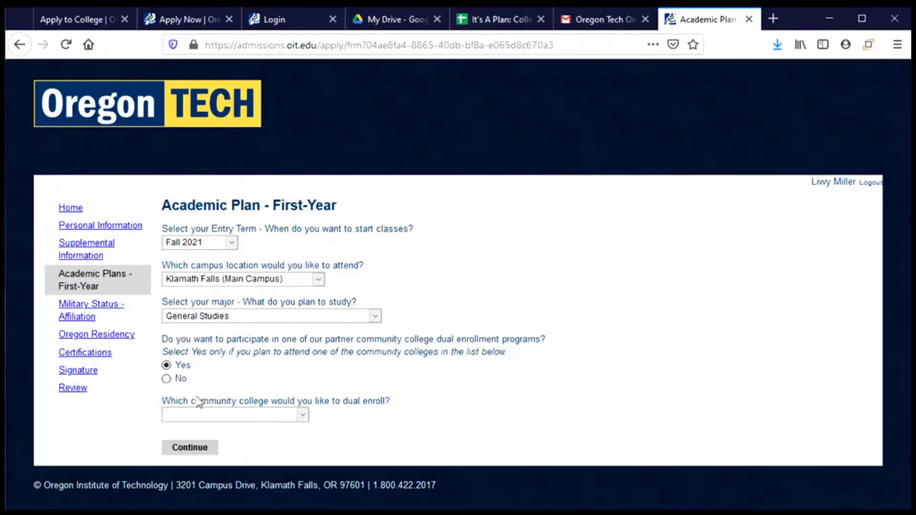
{"action": "left_click", "coordinate": [166, 379]}
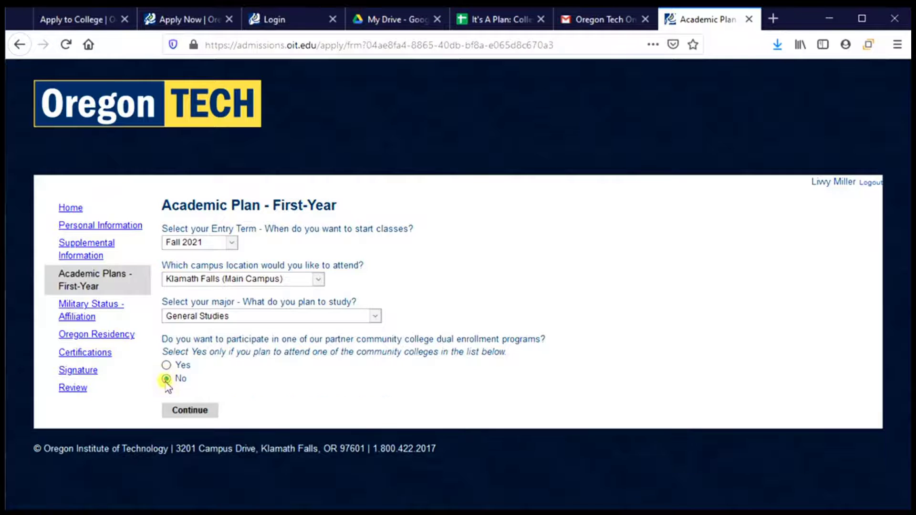
Step: Submit the academic plan, identify as a High School Student, and answer No to college courses
{"action": "left_click", "coordinate": [189, 411]}
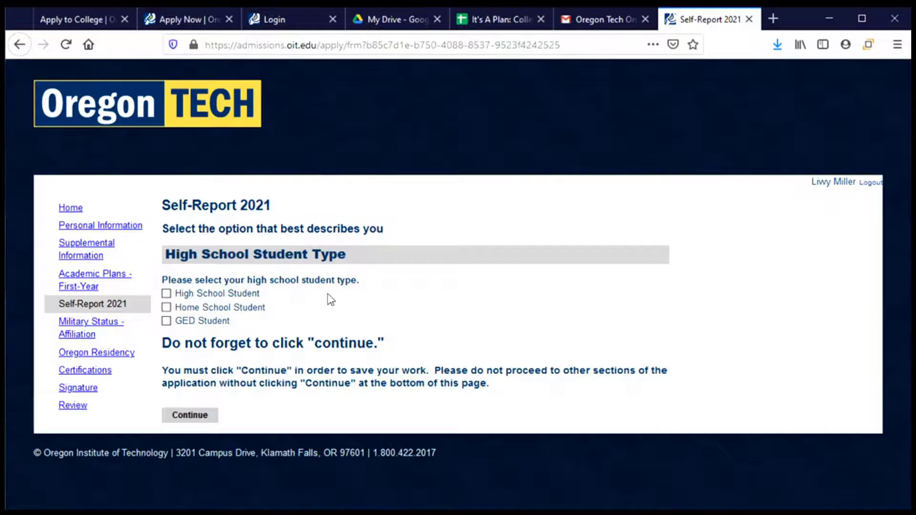
{"action": "left_click", "coordinate": [236, 297]}
{"action": "scroll", "coordinate": [365, 315], "scroll_direction": "down", "scroll_amount": 3}
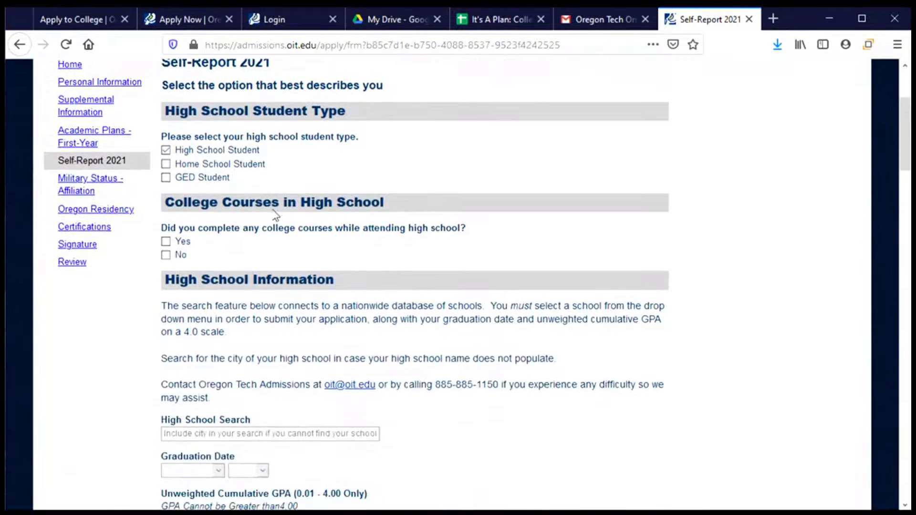
{"action": "left_click", "coordinate": [165, 254]}
{"action": "scroll", "coordinate": [218, 257], "scroll_direction": "down", "scroll_amount": 3}
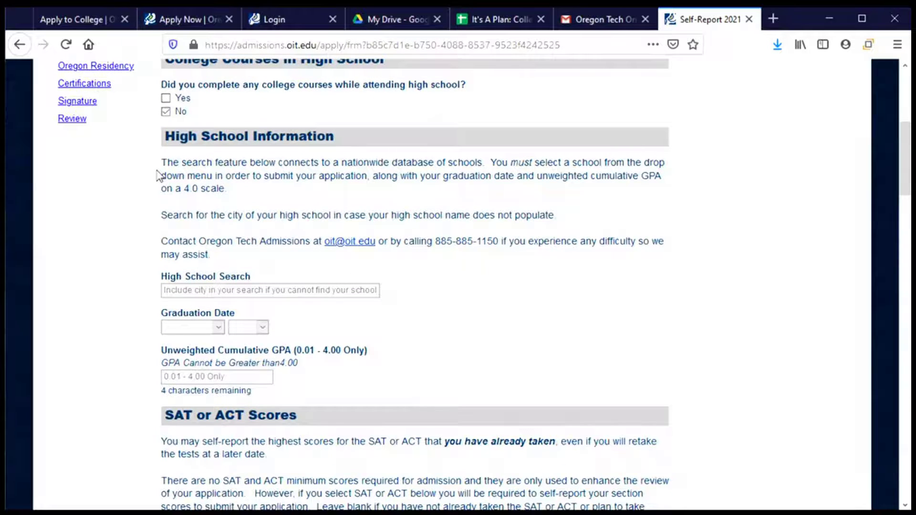
Step: Search 'corvallis' to choose Corvallis High School, with a June 2021 graduation date
{"action": "left_click", "coordinate": [255, 288]}
{"action": "type", "text": "corvallis"}
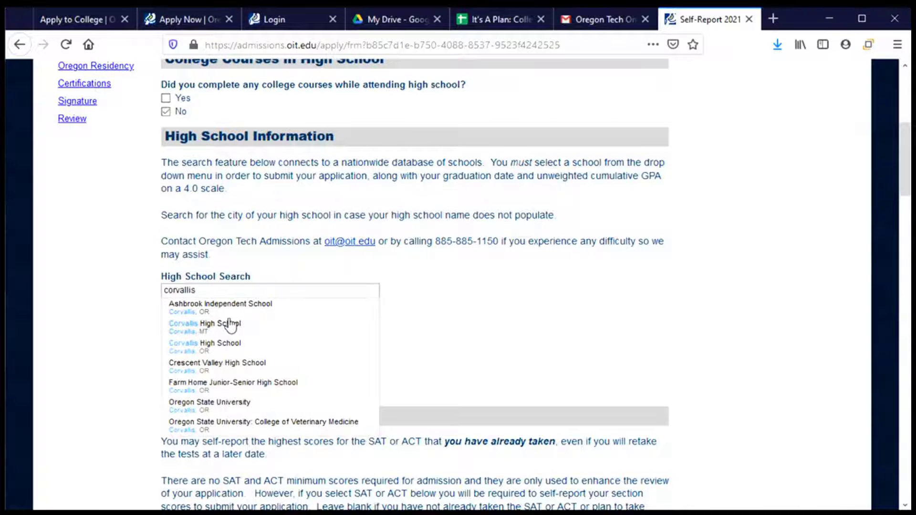
{"action": "left_click", "coordinate": [214, 352]}
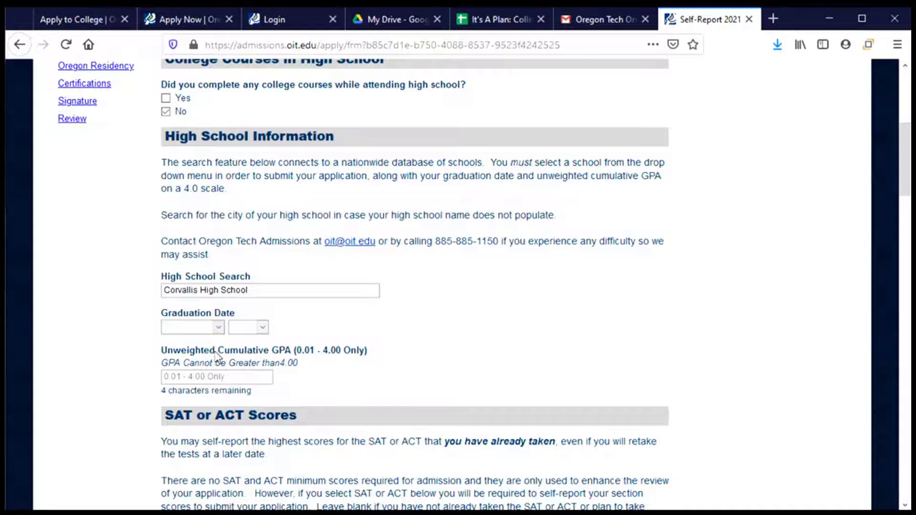
{"action": "left_click", "coordinate": [206, 328]}
{"action": "left_click", "coordinate": [189, 220]}
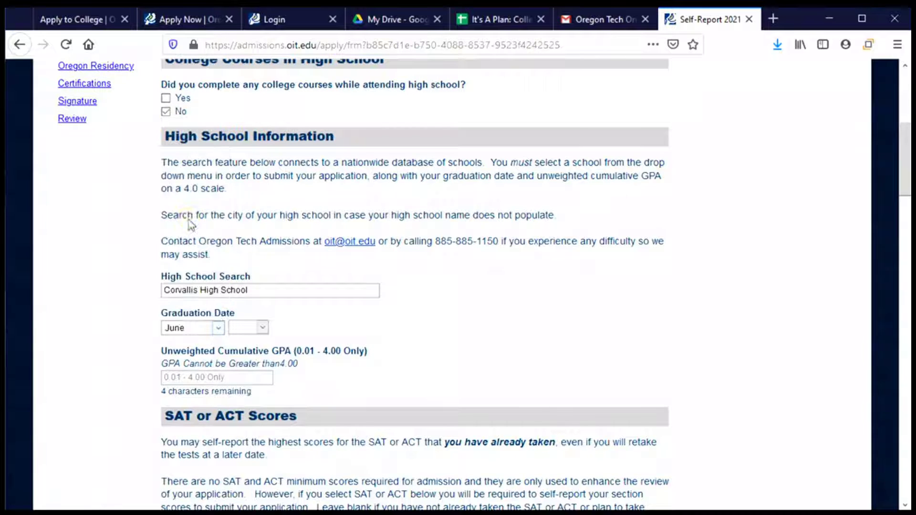
{"action": "left_click", "coordinate": [256, 329]}
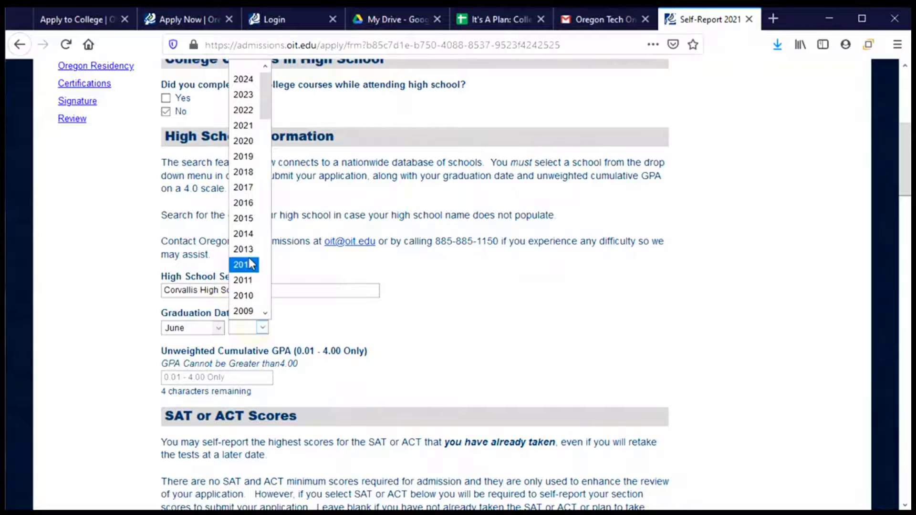
{"action": "left_click", "coordinate": [243, 126]}
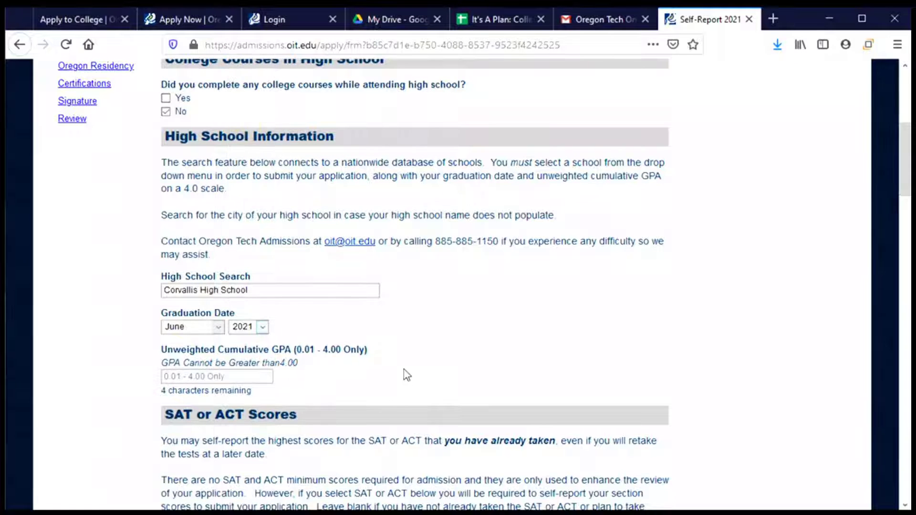
{"action": "scroll", "coordinate": [405, 374], "scroll_direction": "down", "scroll_amount": 4}
{"action": "left_click", "coordinate": [185, 163]}
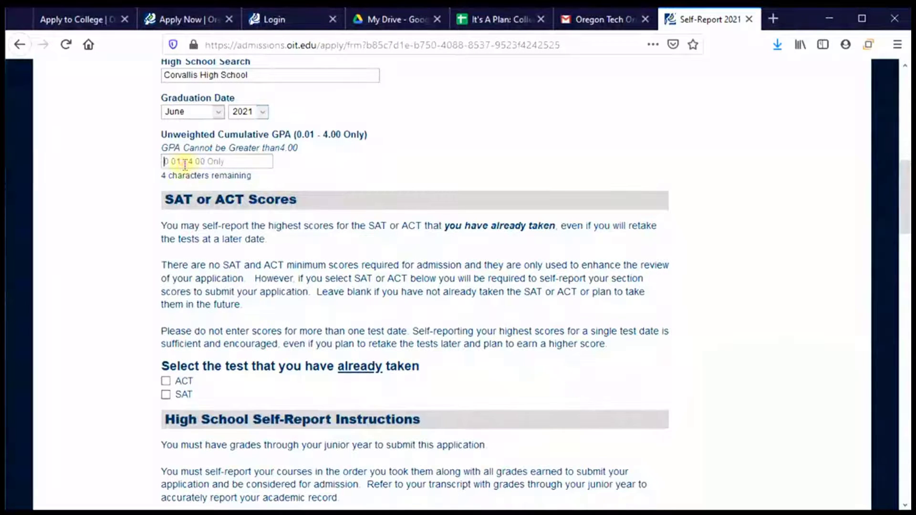
Step: Enter 3.2 as the unweighted cumulative GPA and leave both ACT and SAT unselected
{"action": "type", "text": "3.2"}
{"action": "scroll", "coordinate": [351, 188], "scroll_direction": "down", "scroll_amount": 5}
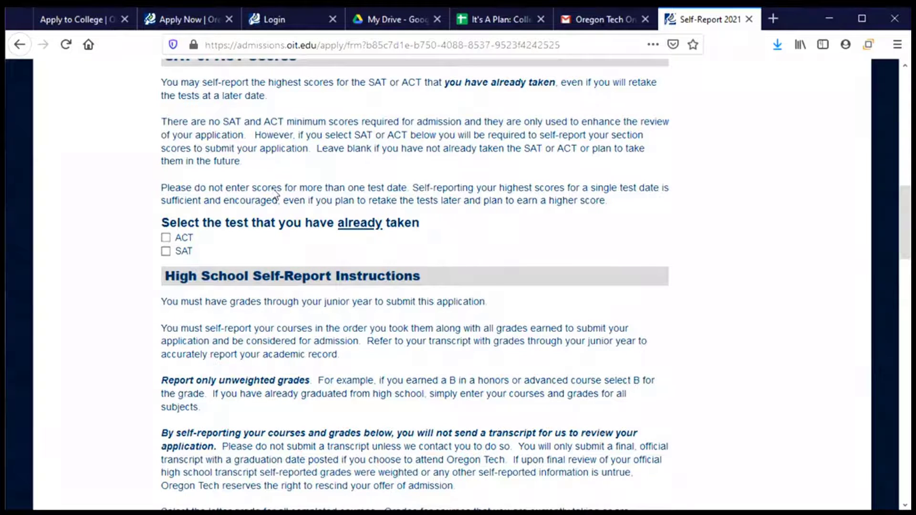
{"action": "left_click", "coordinate": [179, 241]}
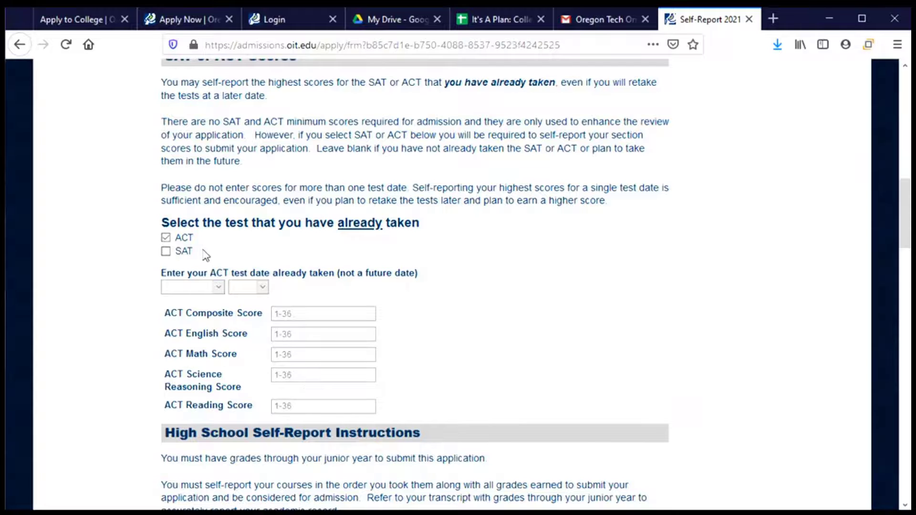
{"action": "left_click", "coordinate": [166, 239]}
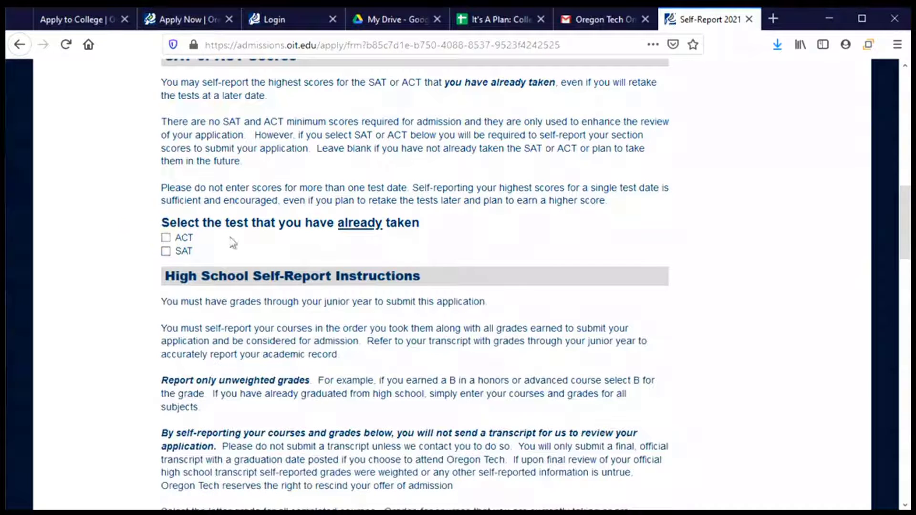
{"action": "scroll", "coordinate": [327, 261], "scroll_direction": "down", "scroll_amount": 3}
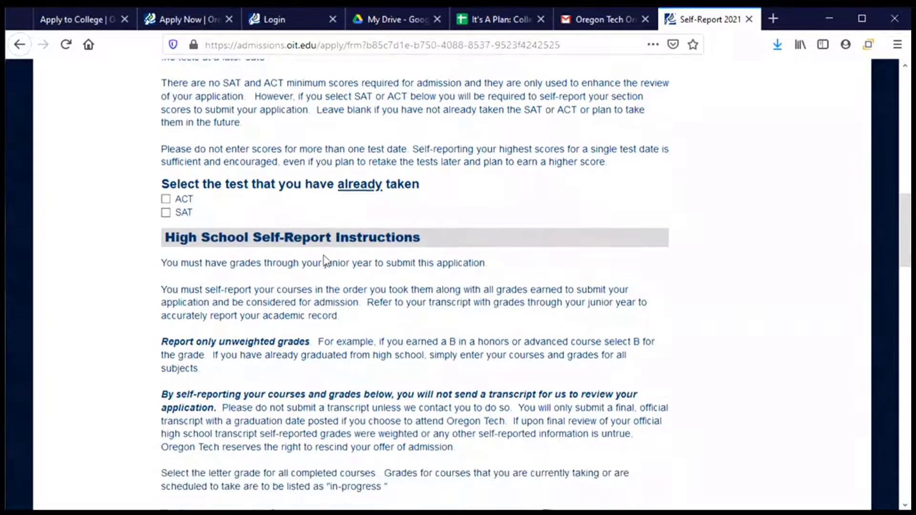
{"action": "scroll", "coordinate": [327, 261], "scroll_direction": "down", "scroll_amount": 6}
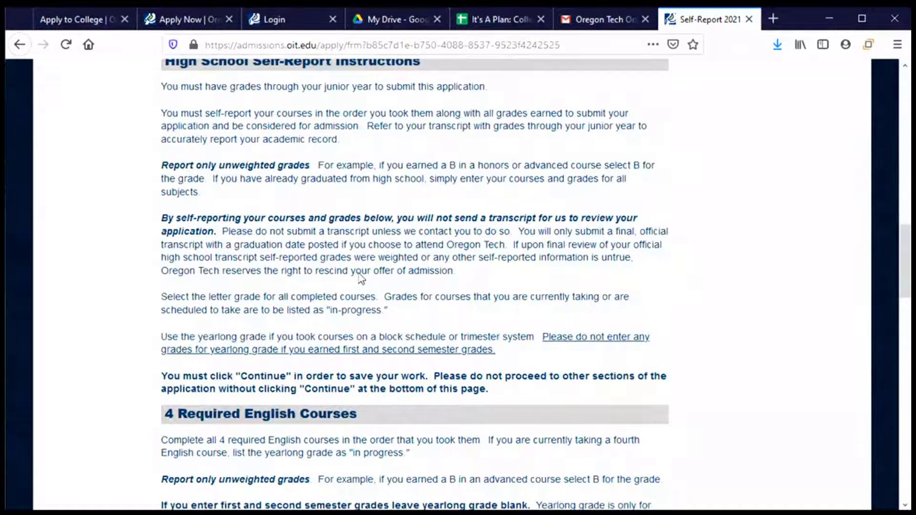
Step: Choose English Course 1 with an A first semester and a B second semester
{"action": "scroll", "coordinate": [362, 282], "scroll_direction": "down", "scroll_amount": 8}
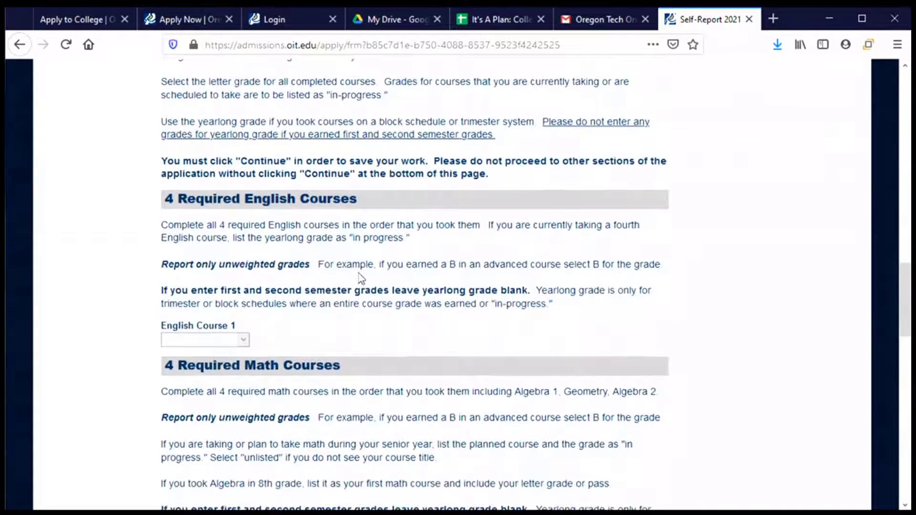
{"action": "scroll", "coordinate": [359, 296], "scroll_direction": "down", "scroll_amount": 3}
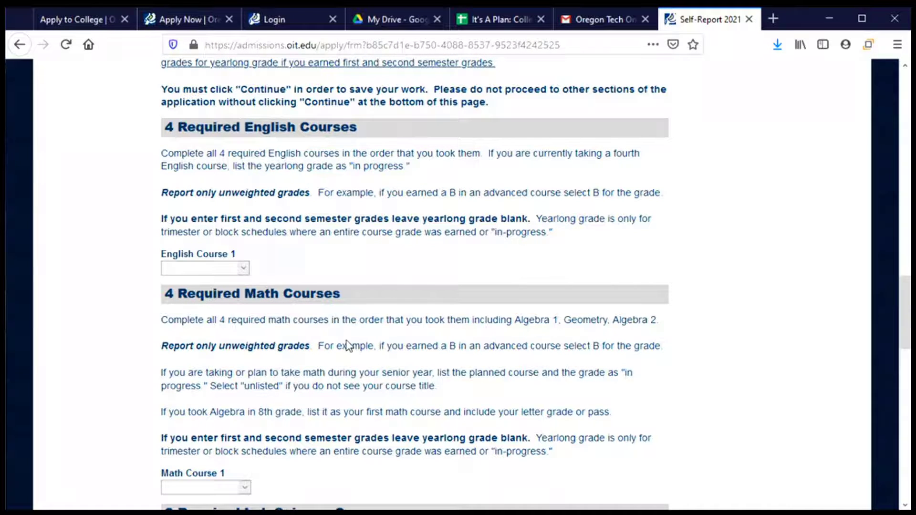
{"action": "left_click", "coordinate": [219, 270]}
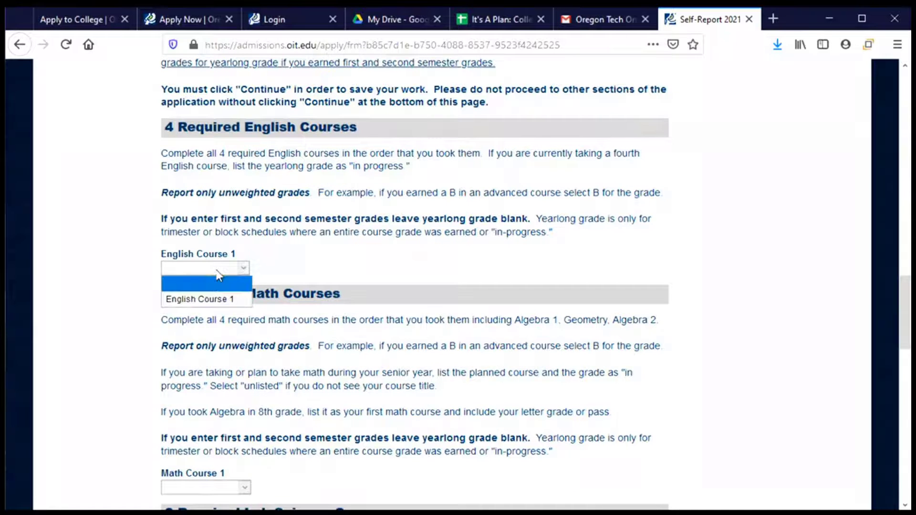
{"action": "left_click", "coordinate": [223, 300]}
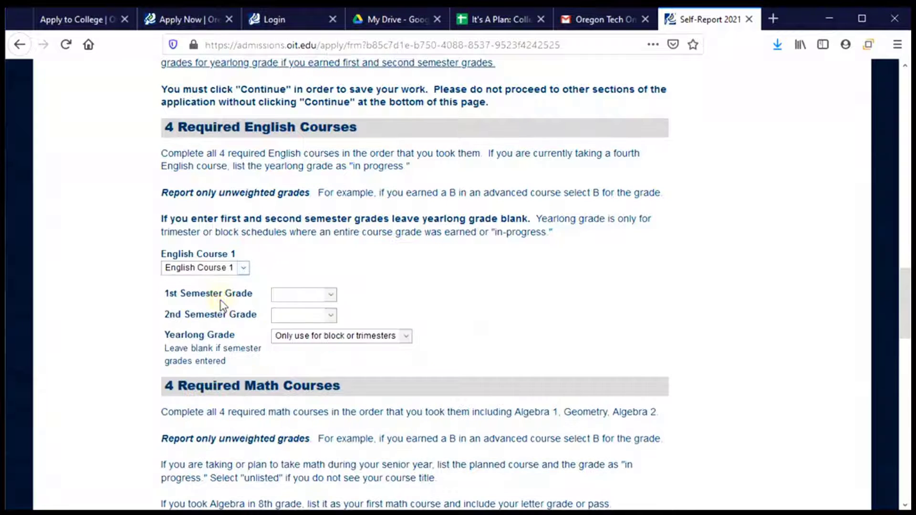
{"action": "left_click", "coordinate": [310, 294]}
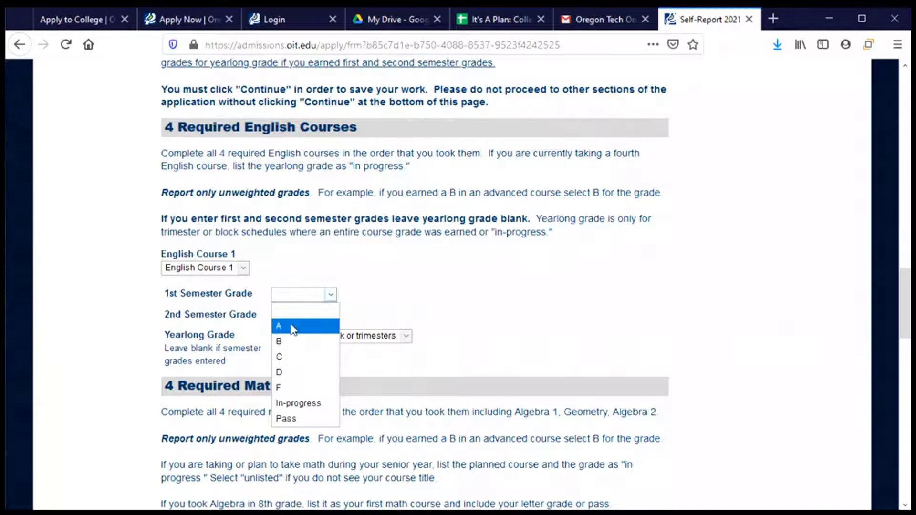
{"action": "left_click", "coordinate": [291, 326]}
{"action": "left_click", "coordinate": [300, 314]}
{"action": "left_click", "coordinate": [292, 362]}
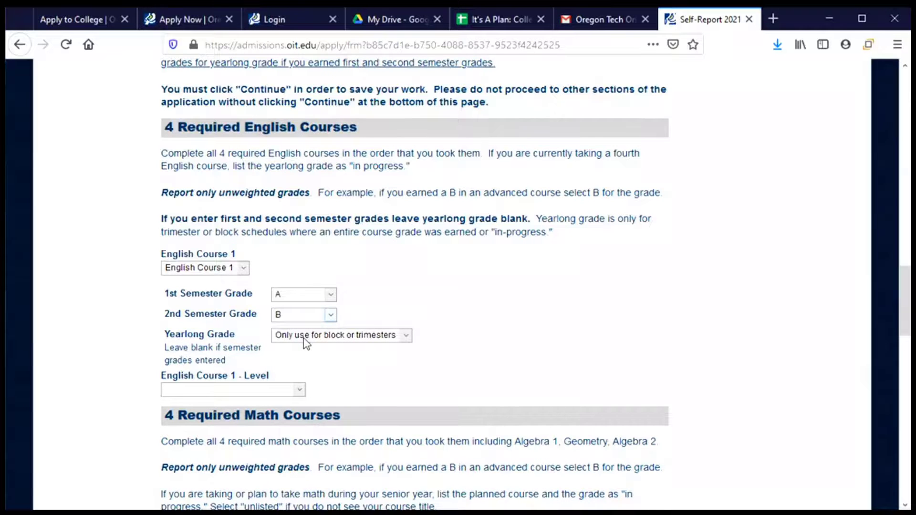
Step: Set English Course 1's level to Standard
{"action": "left_click", "coordinate": [266, 396]}
{"action": "left_click", "coordinate": [235, 419]}
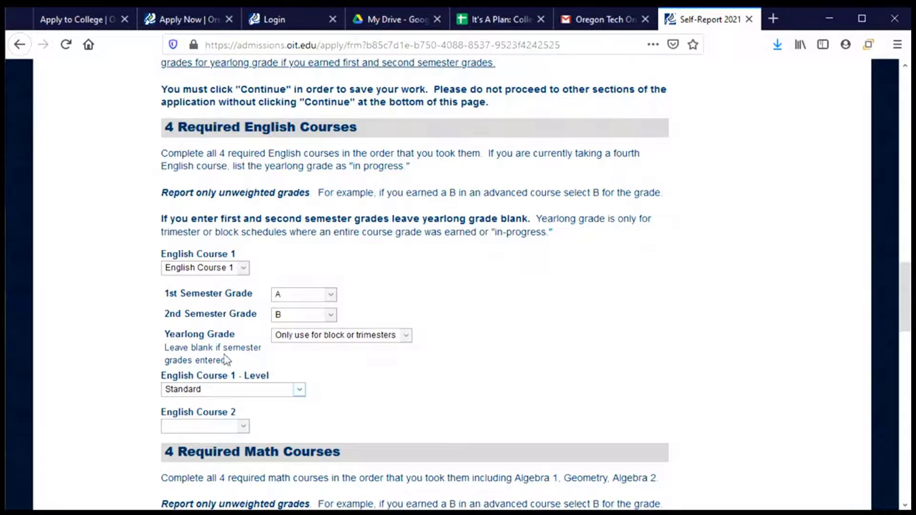
{"action": "scroll", "coordinate": [225, 359], "scroll_direction": "down", "scroll_amount": 3}
{"action": "left_click", "coordinate": [223, 318]}
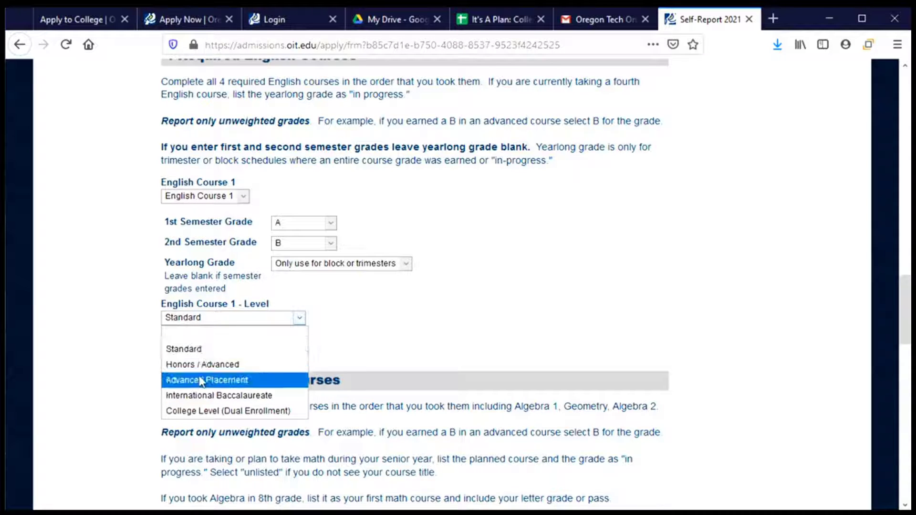
{"action": "left_click", "coordinate": [205, 318]}
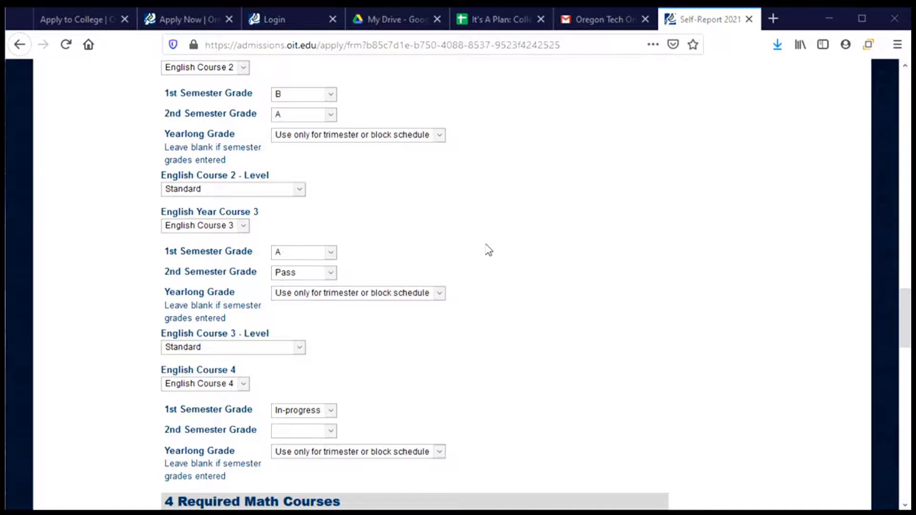
Step: Keep English Course 3's second semester grade as Pass
{"action": "scroll", "coordinate": [487, 249], "scroll_direction": "up", "scroll_amount": 2}
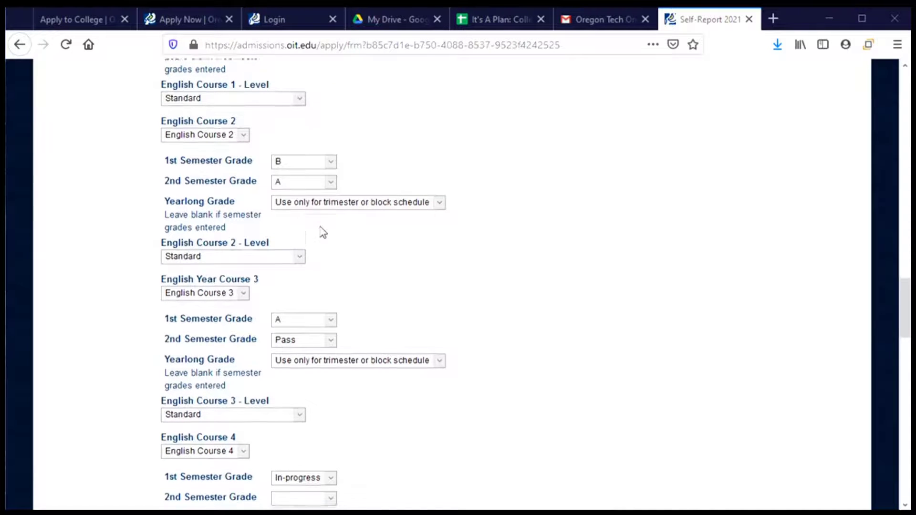
{"action": "scroll", "coordinate": [341, 231], "scroll_direction": "down", "scroll_amount": 2}
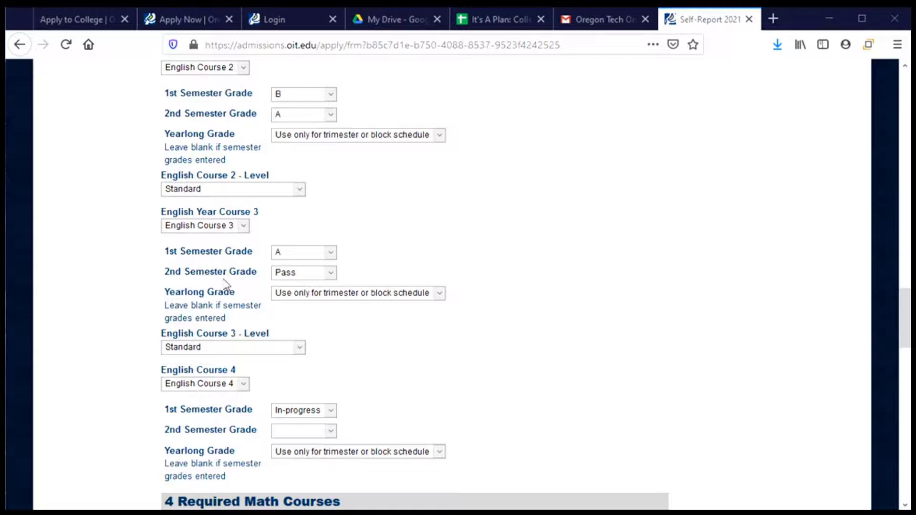
{"action": "left_click", "coordinate": [330, 274]}
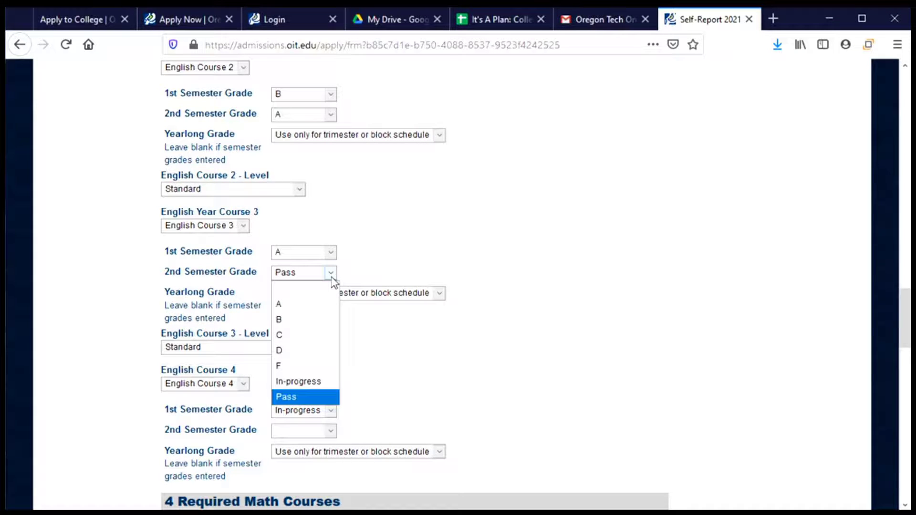
{"action": "left_click", "coordinate": [300, 405]}
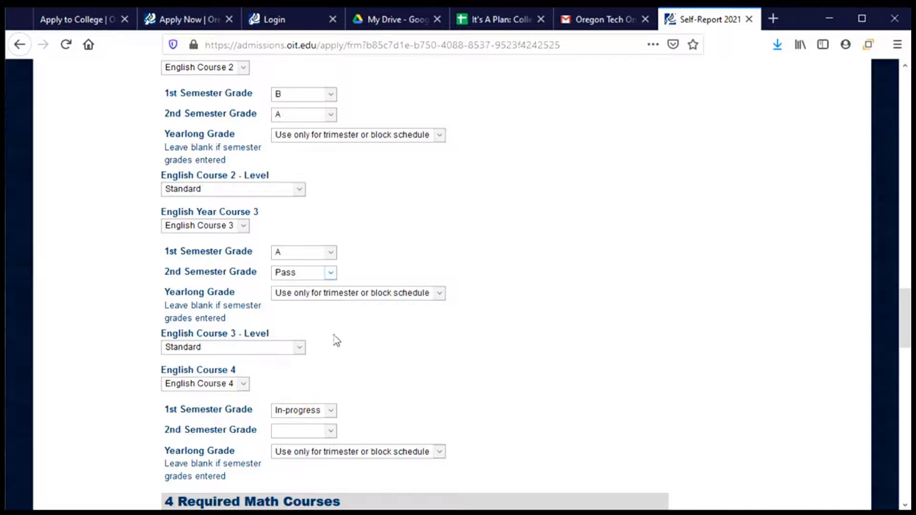
Step: Mark English Course 4 In-progress for both semesters at Standard level
{"action": "scroll", "coordinate": [335, 334], "scroll_direction": "down", "scroll_amount": 3}
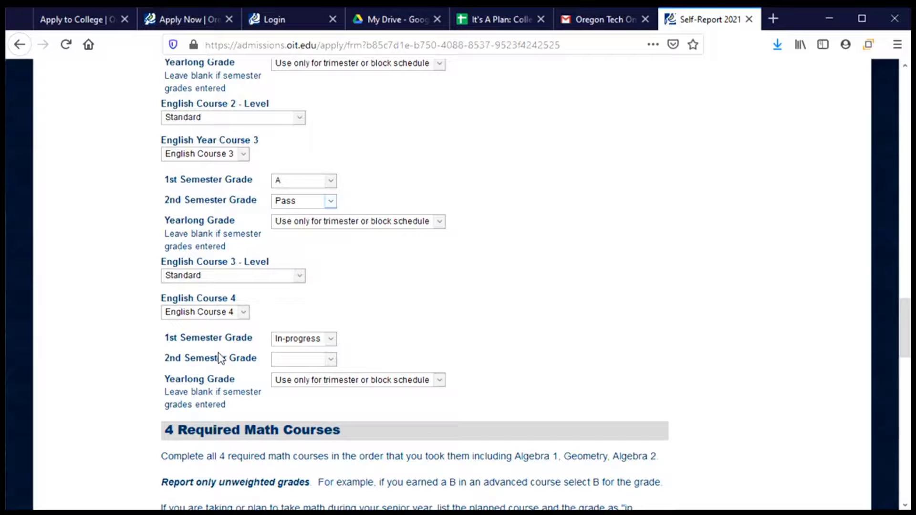
{"action": "left_click", "coordinate": [311, 343]}
{"action": "left_click", "coordinate": [307, 447]}
{"action": "left_click", "coordinate": [306, 360]}
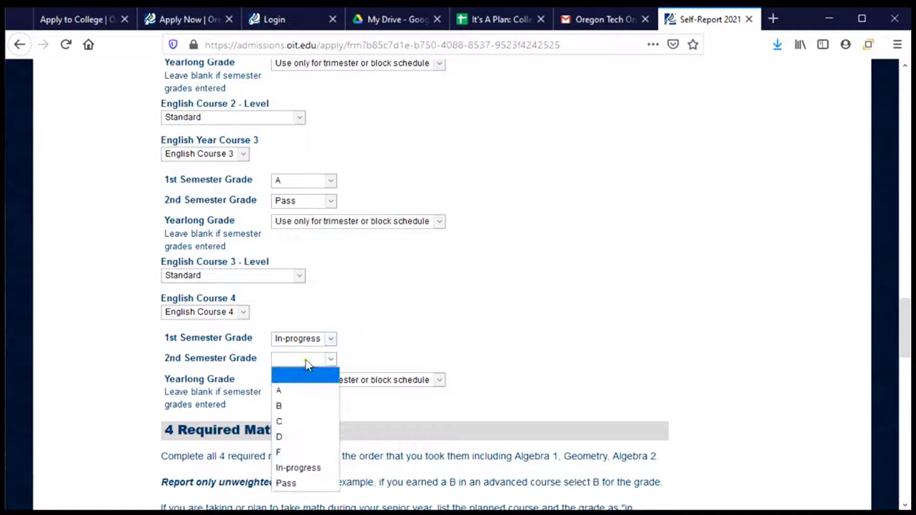
{"action": "left_click", "coordinate": [310, 473]}
{"action": "left_click", "coordinate": [239, 435]}
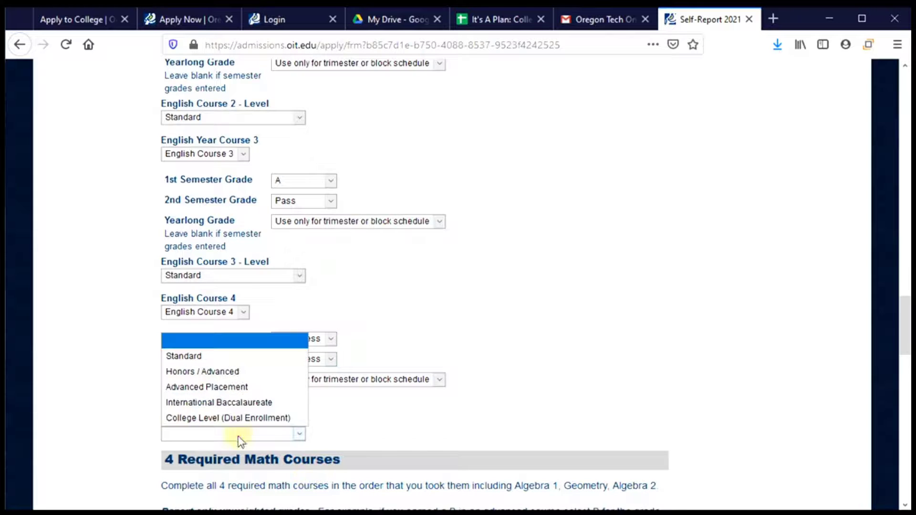
{"action": "left_click", "coordinate": [200, 358]}
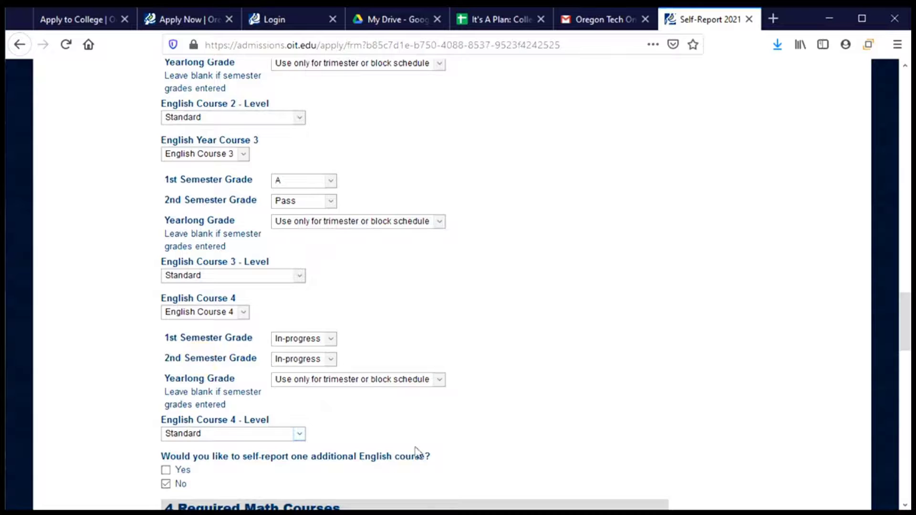
{"action": "scroll", "coordinate": [367, 435], "scroll_direction": "down", "scroll_amount": 3}
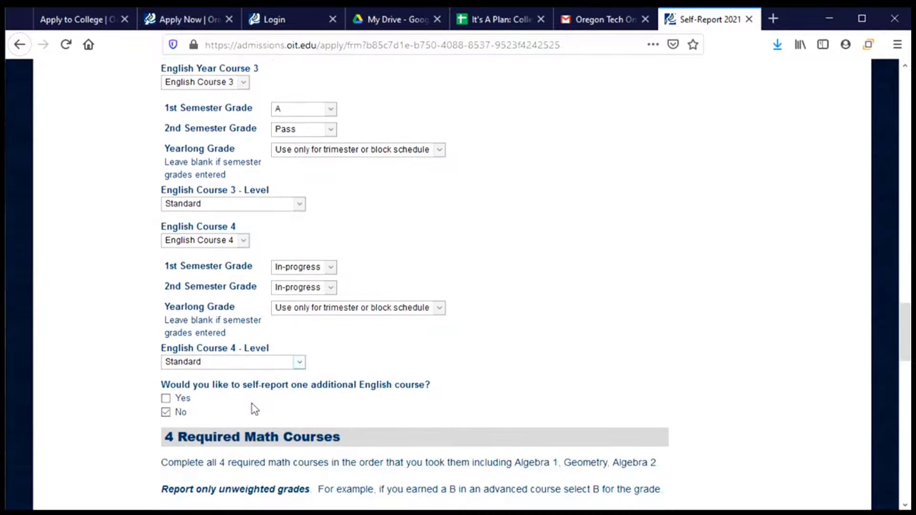
{"action": "scroll", "coordinate": [255, 409], "scroll_direction": "down", "scroll_amount": 3}
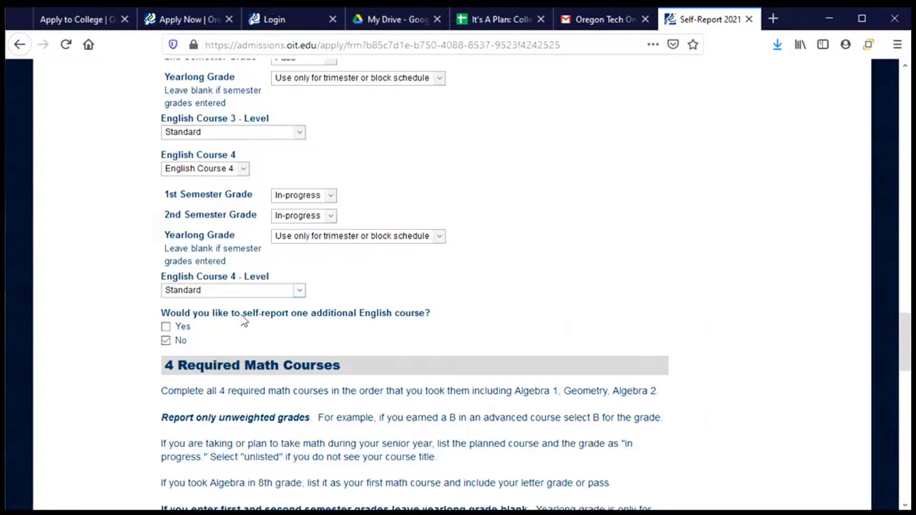
{"action": "scroll", "coordinate": [244, 322], "scroll_direction": "down", "scroll_amount": 5}
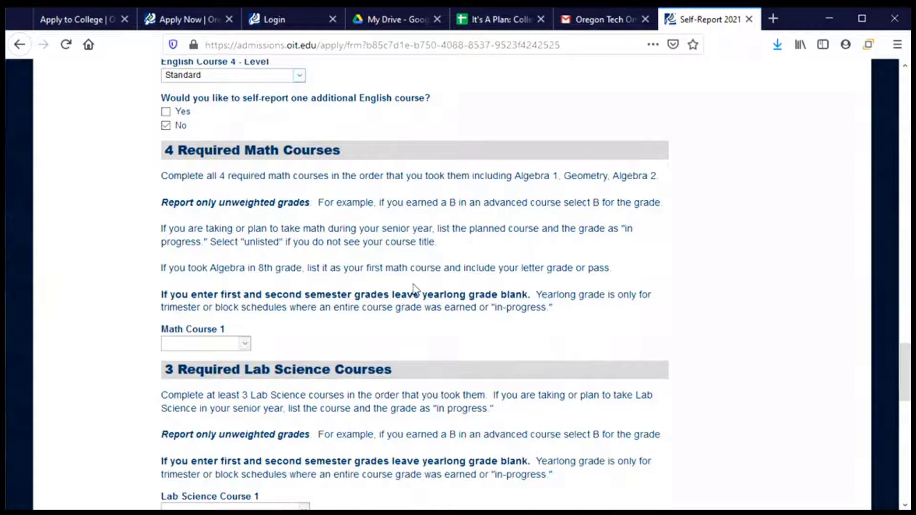
{"action": "scroll", "coordinate": [415, 289], "scroll_direction": "down", "scroll_amount": 2}
{"action": "scroll", "coordinate": [416, 288], "scroll_direction": "down", "scroll_amount": 1}
{"action": "scroll", "coordinate": [415, 288], "scroll_direction": "down", "scroll_amount": 4}
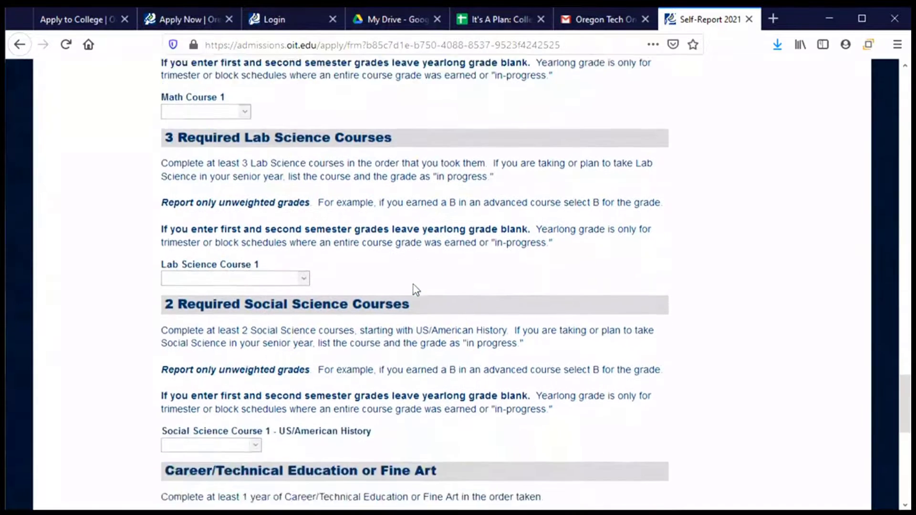
{"action": "scroll", "coordinate": [416, 288], "scroll_direction": "down", "scroll_amount": 3}
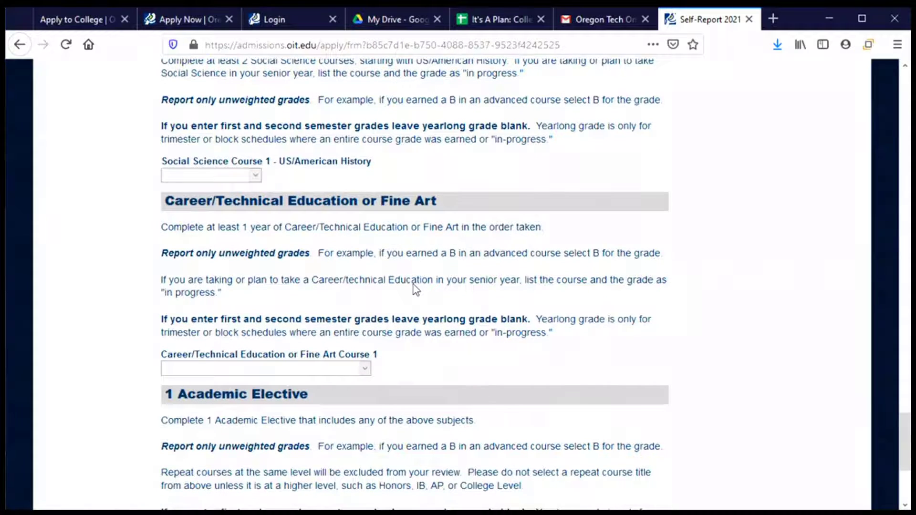
{"action": "scroll", "coordinate": [413, 285], "scroll_direction": "down", "scroll_amount": 4}
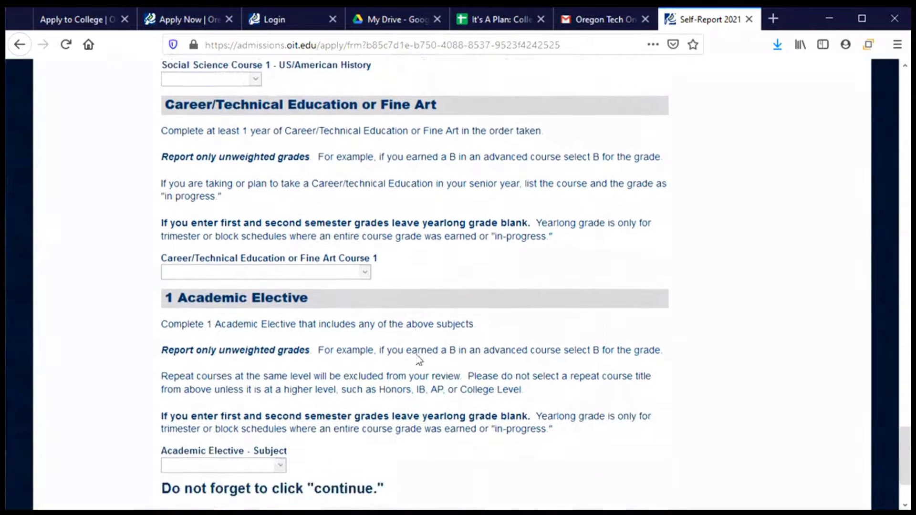
{"action": "scroll", "coordinate": [351, 351], "scroll_direction": "up", "scroll_amount": 10}
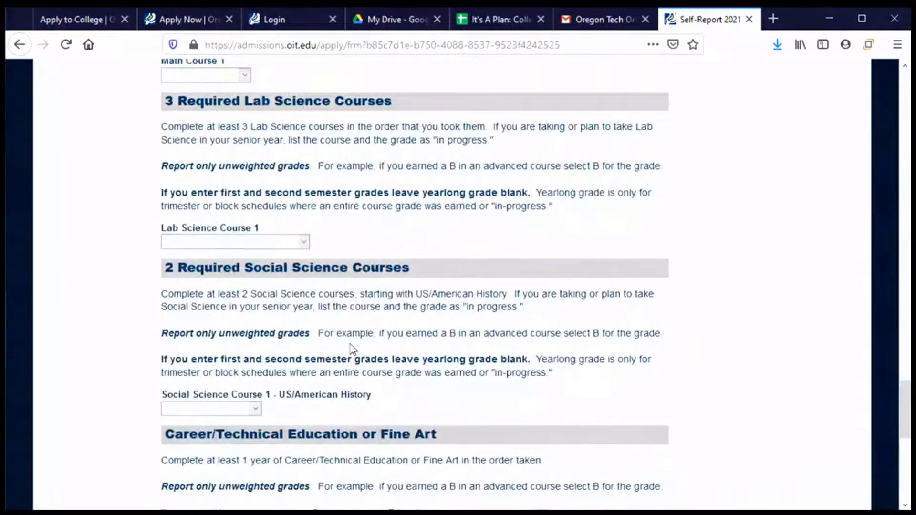
{"action": "scroll", "coordinate": [353, 350], "scroll_direction": "up", "scroll_amount": 5}
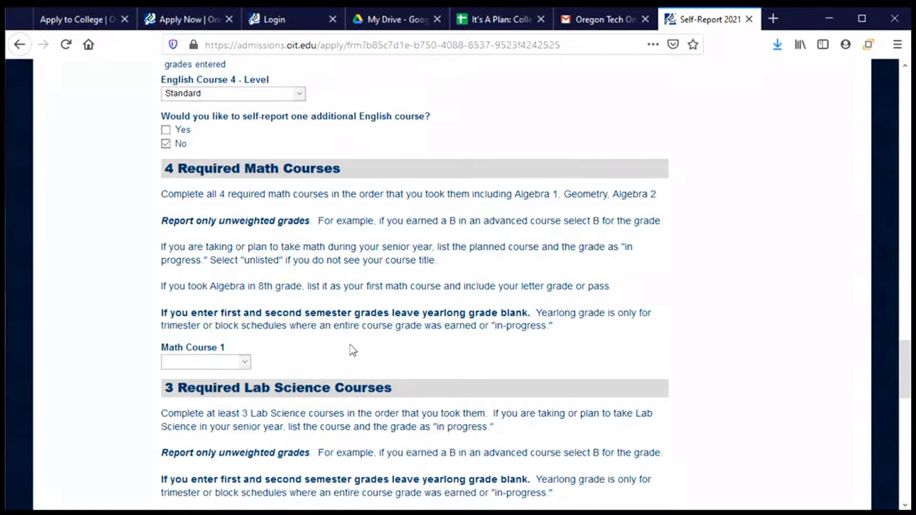
{"action": "scroll", "coordinate": [353, 350], "scroll_direction": "up", "scroll_amount": 5}
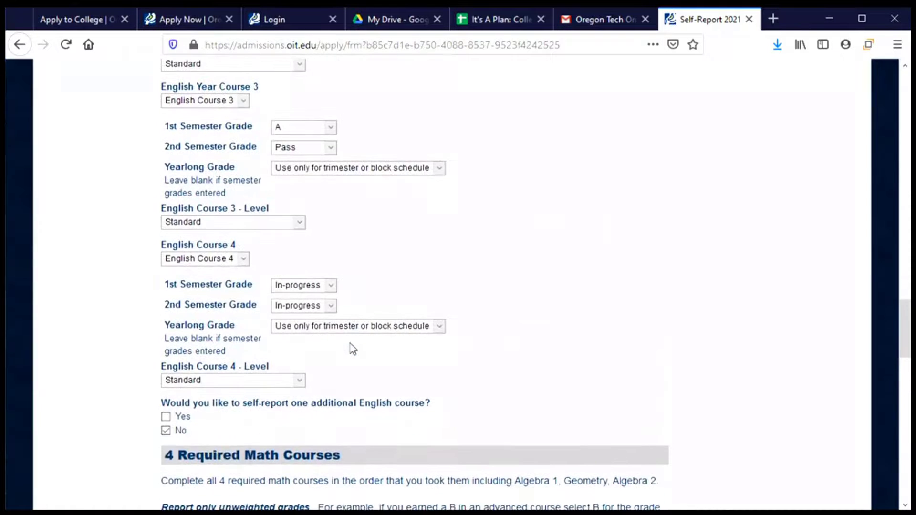
{"action": "scroll", "coordinate": [353, 350], "scroll_direction": "down", "scroll_amount": 1}
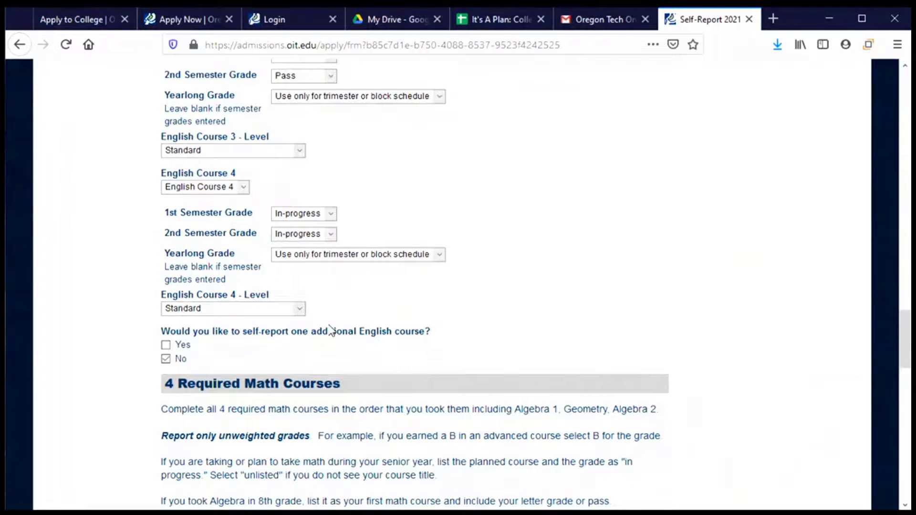
{"action": "scroll", "coordinate": [331, 330], "scroll_direction": "down", "scroll_amount": 3}
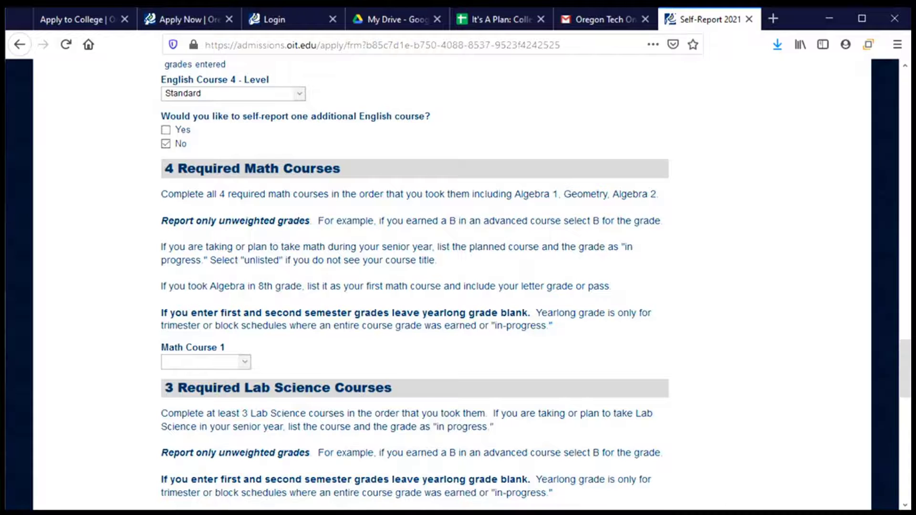
{"action": "scroll", "coordinate": [696, 372], "scroll_direction": "down", "scroll_amount": 15}
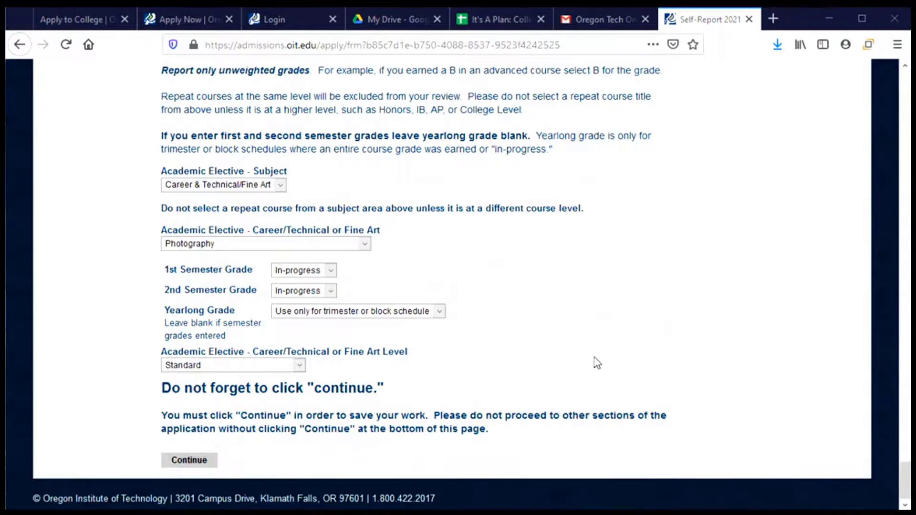
Step: Review all Self-Report 2021 course and grade entries, then submit the form to save them
{"action": "scroll", "coordinate": [591, 361], "scroll_direction": "up", "scroll_amount": 6}
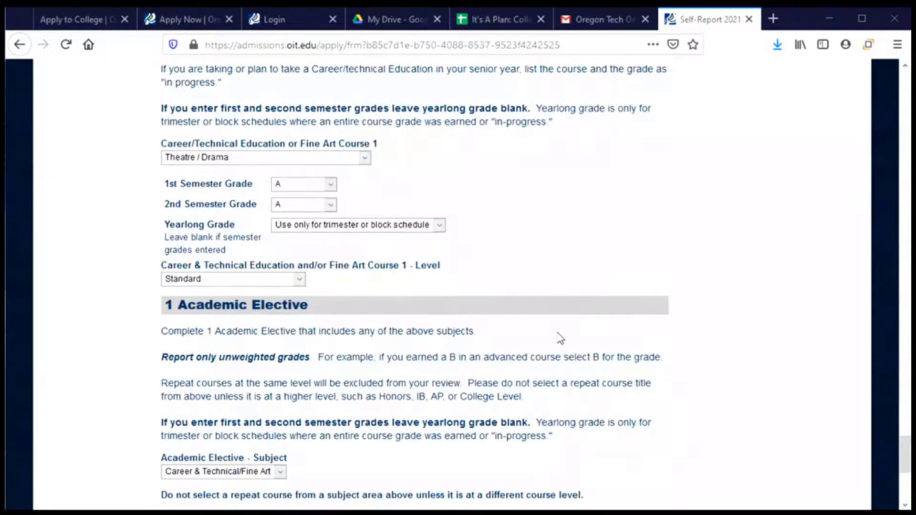
{"action": "scroll", "coordinate": [561, 339], "scroll_direction": "up", "scroll_amount": 10}
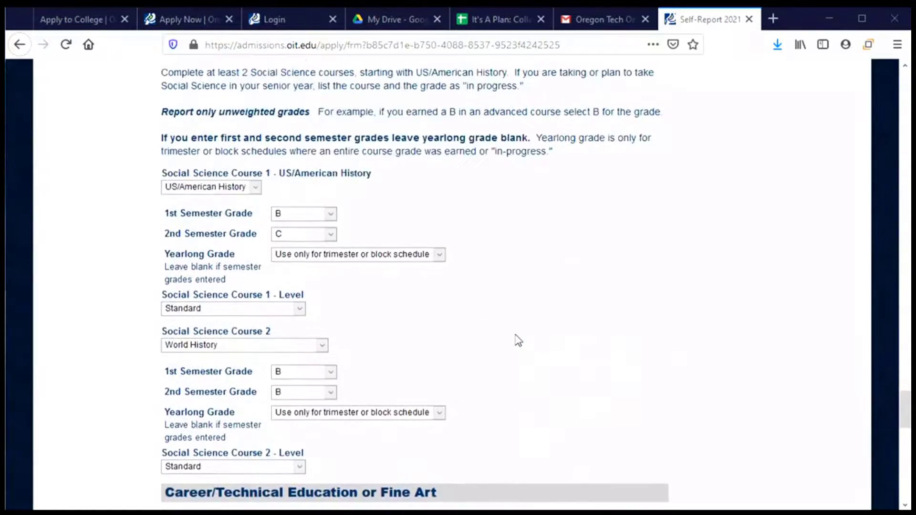
{"action": "scroll", "coordinate": [515, 341], "scroll_direction": "up", "scroll_amount": 7}
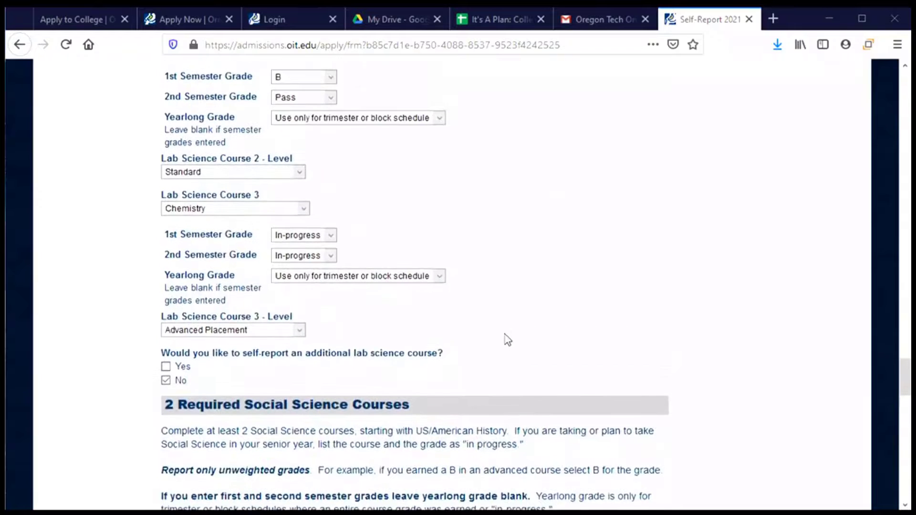
{"action": "scroll", "coordinate": [508, 339], "scroll_direction": "up", "scroll_amount": 11}
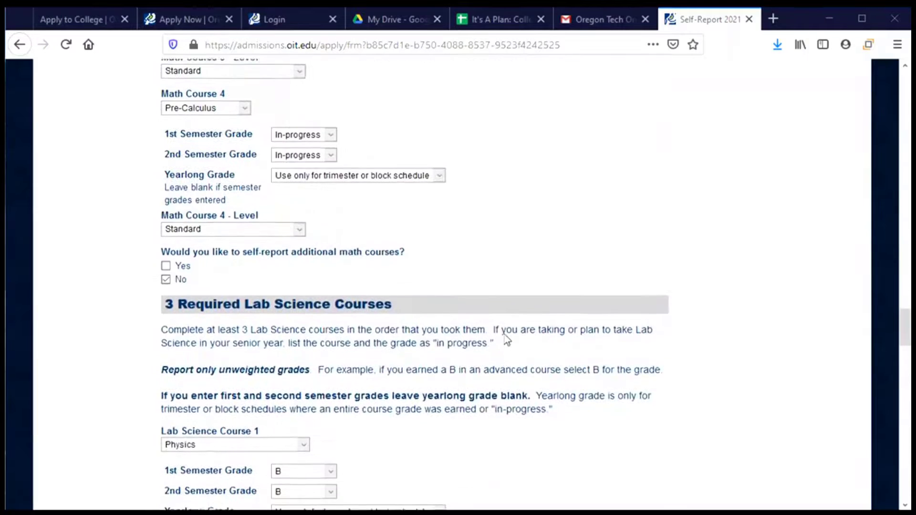
{"action": "scroll", "coordinate": [506, 340], "scroll_direction": "up", "scroll_amount": 1}
{"action": "scroll", "coordinate": [418, 318], "scroll_direction": "up", "scroll_amount": 13}
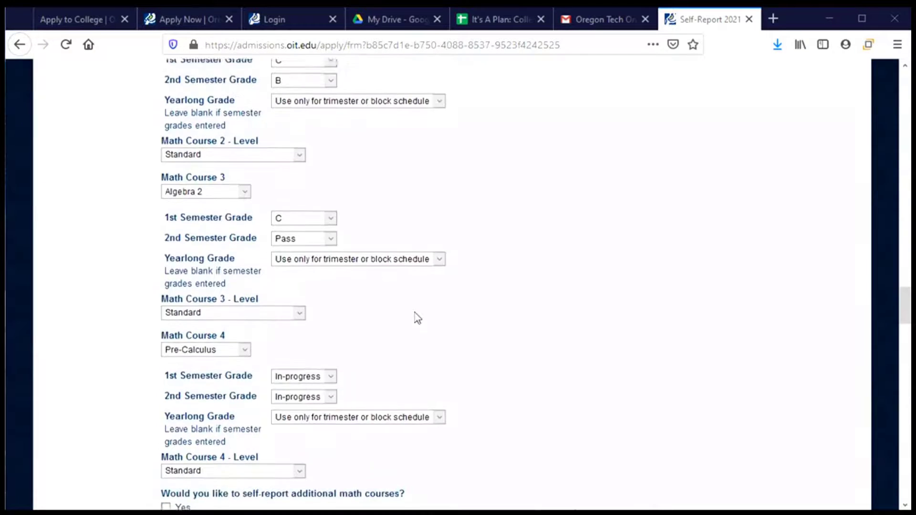
{"action": "scroll", "coordinate": [418, 318], "scroll_direction": "down", "scroll_amount": 15}
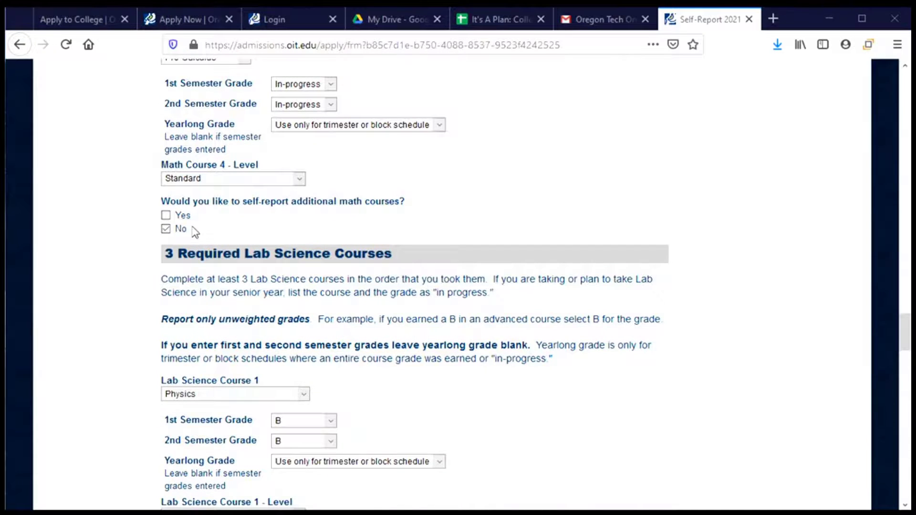
{"action": "scroll", "coordinate": [232, 242], "scroll_direction": "down", "scroll_amount": 9}
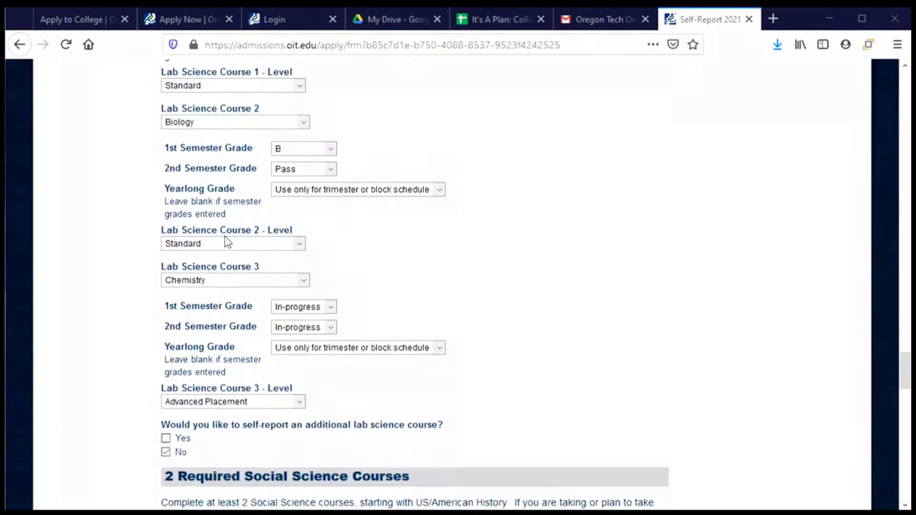
{"action": "scroll", "coordinate": [232, 304], "scroll_direction": "up", "scroll_amount": 8}
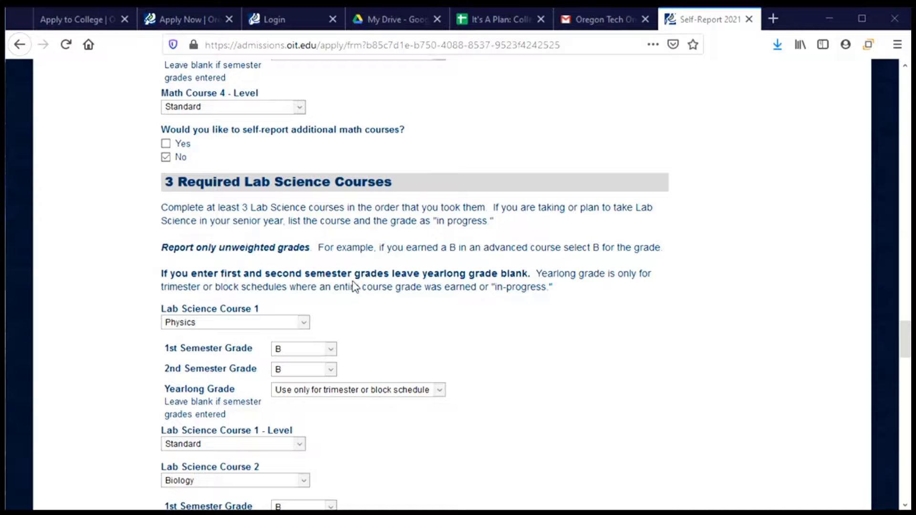
{"action": "scroll", "coordinate": [354, 286], "scroll_direction": "down", "scroll_amount": 8}
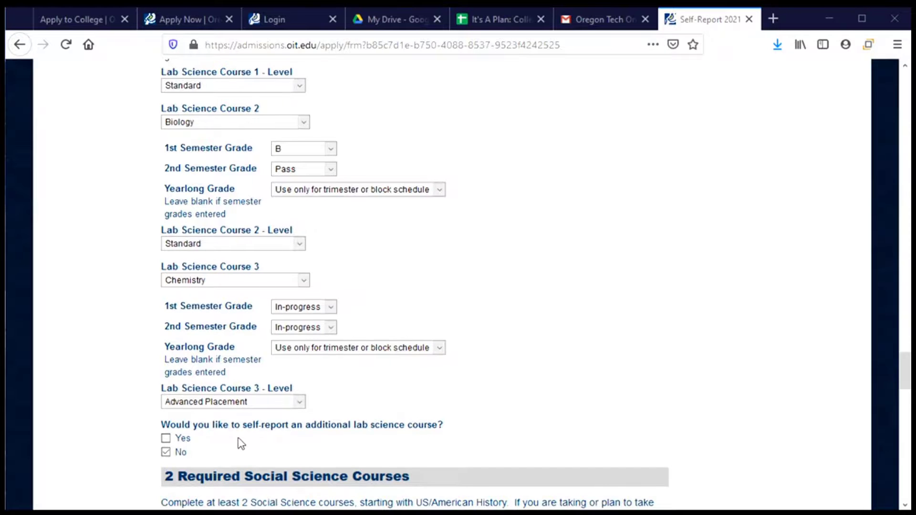
{"action": "scroll", "coordinate": [241, 444], "scroll_direction": "down", "scroll_amount": 5}
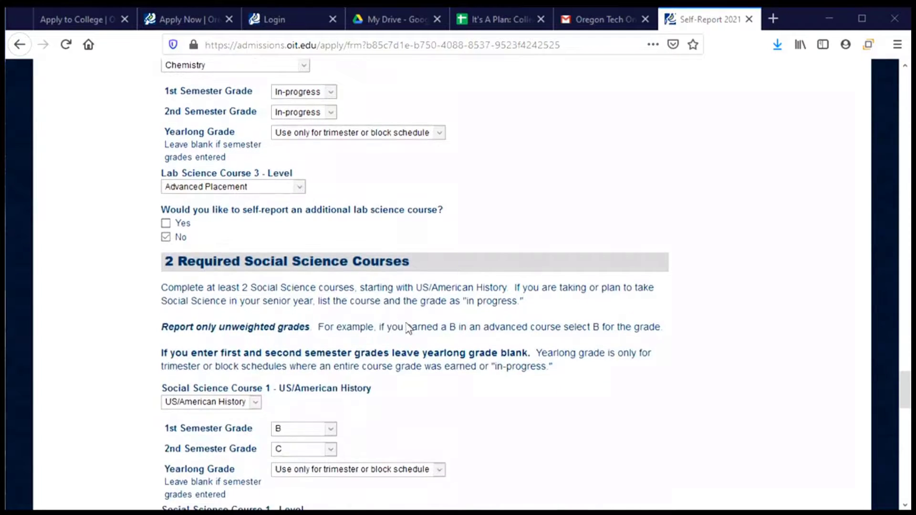
{"action": "scroll", "coordinate": [407, 328], "scroll_direction": "down", "scroll_amount": 7}
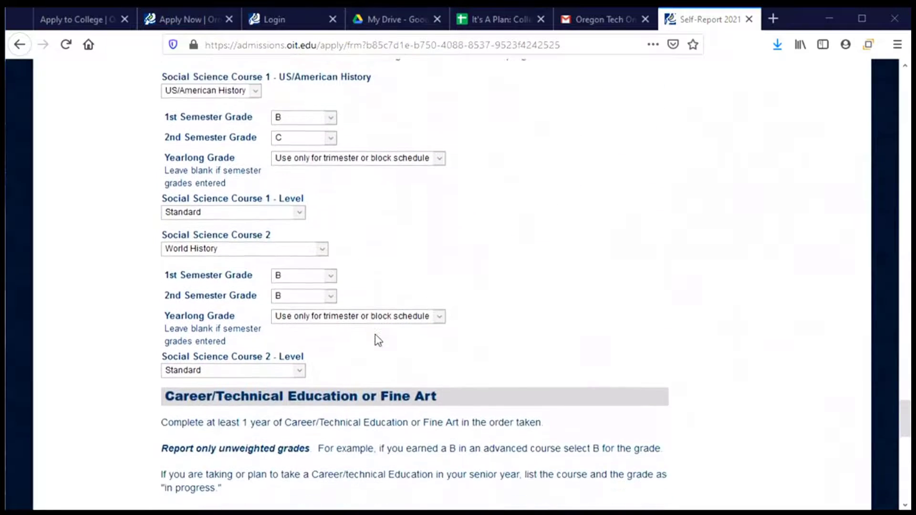
{"action": "scroll", "coordinate": [381, 362], "scroll_direction": "down", "scroll_amount": 1}
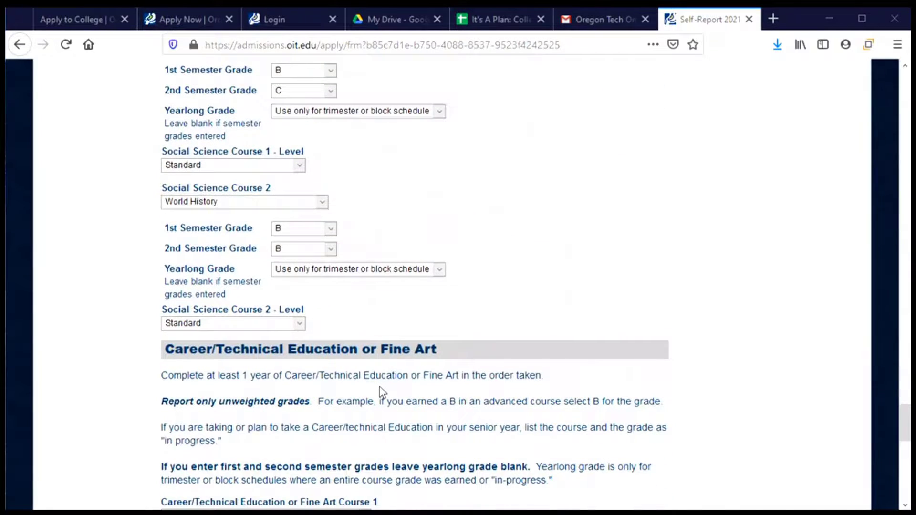
{"action": "scroll", "coordinate": [382, 392], "scroll_direction": "up", "scroll_amount": 2}
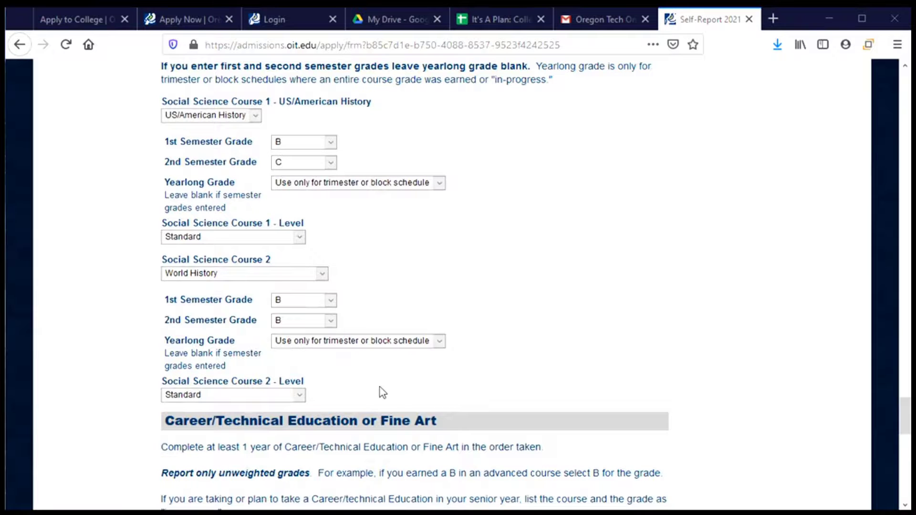
{"action": "scroll", "coordinate": [407, 282], "scroll_direction": "up", "scroll_amount": 2}
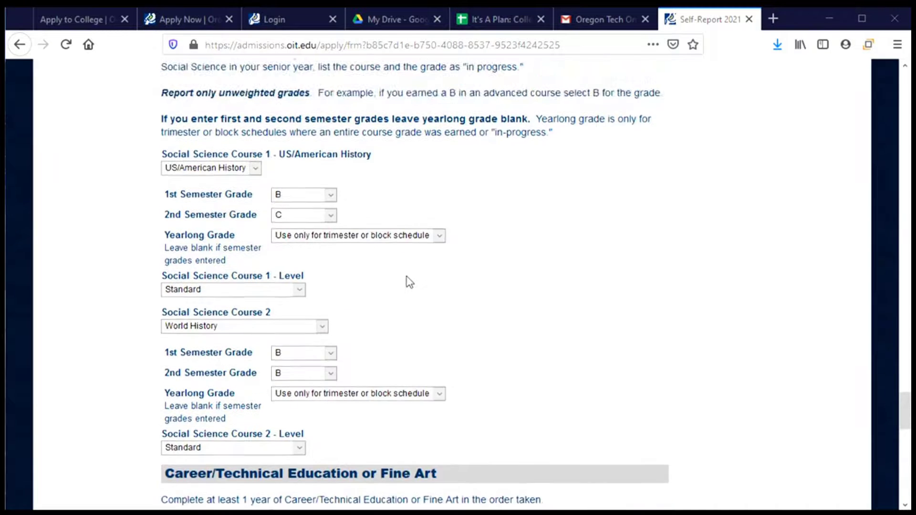
{"action": "scroll", "coordinate": [427, 387], "scroll_direction": "up", "scroll_amount": 2}
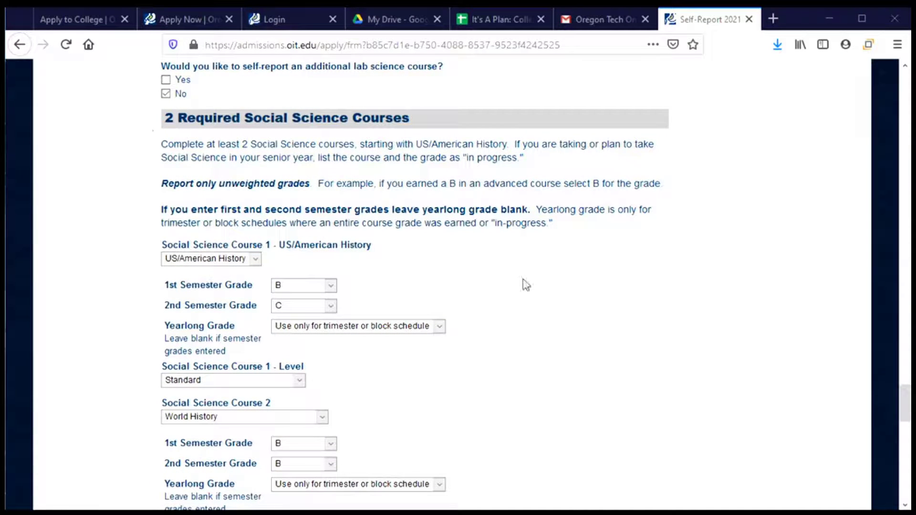
{"action": "scroll", "coordinate": [522, 313], "scroll_direction": "down", "scroll_amount": 2}
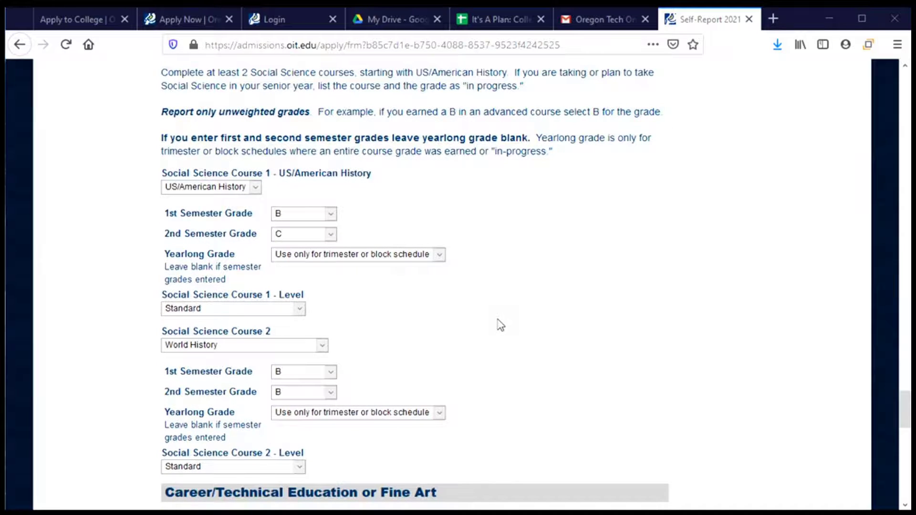
{"action": "scroll", "coordinate": [498, 312], "scroll_direction": "down", "scroll_amount": 2}
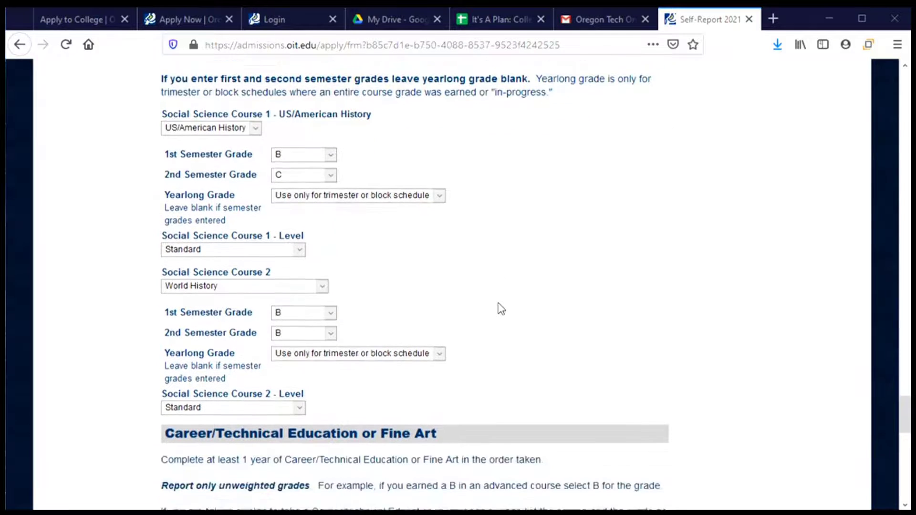
{"action": "scroll", "coordinate": [496, 310], "scroll_direction": "down", "scroll_amount": 2}
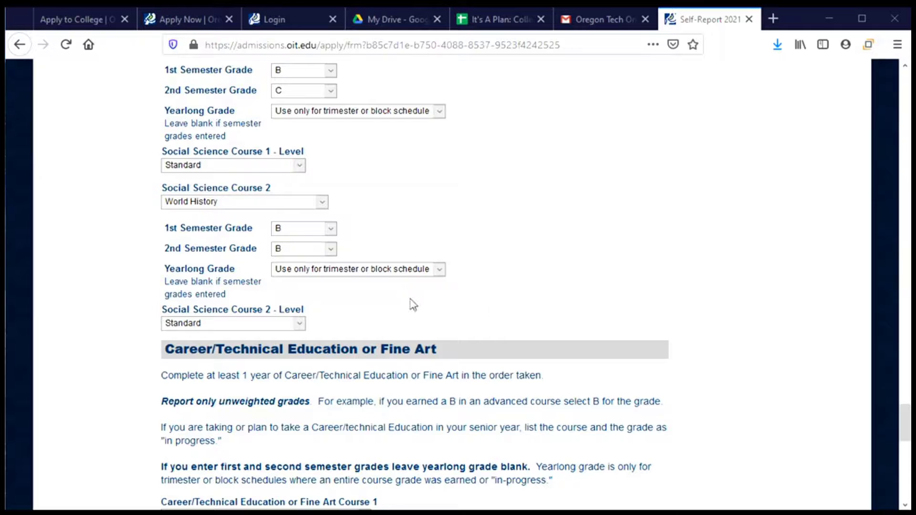
{"action": "scroll", "coordinate": [456, 314], "scroll_direction": "down", "scroll_amount": 3}
{"action": "scroll", "coordinate": [458, 314], "scroll_direction": "down", "scroll_amount": 3}
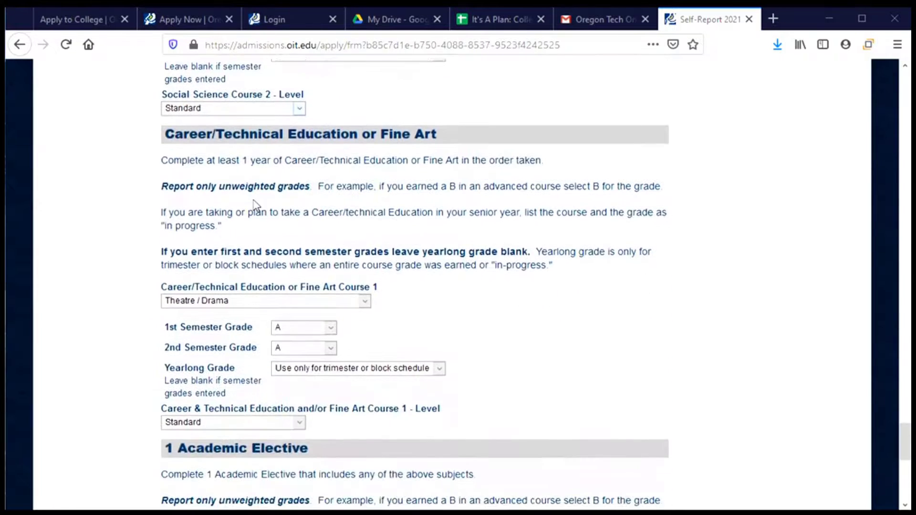
{"action": "scroll", "coordinate": [366, 222], "scroll_direction": "down", "scroll_amount": 3}
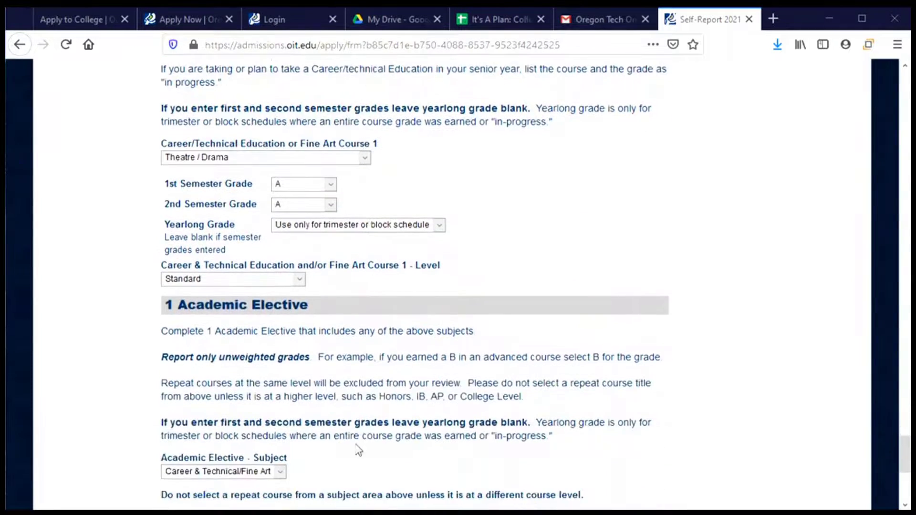
{"action": "scroll", "coordinate": [357, 400], "scroll_direction": "down", "scroll_amount": 2}
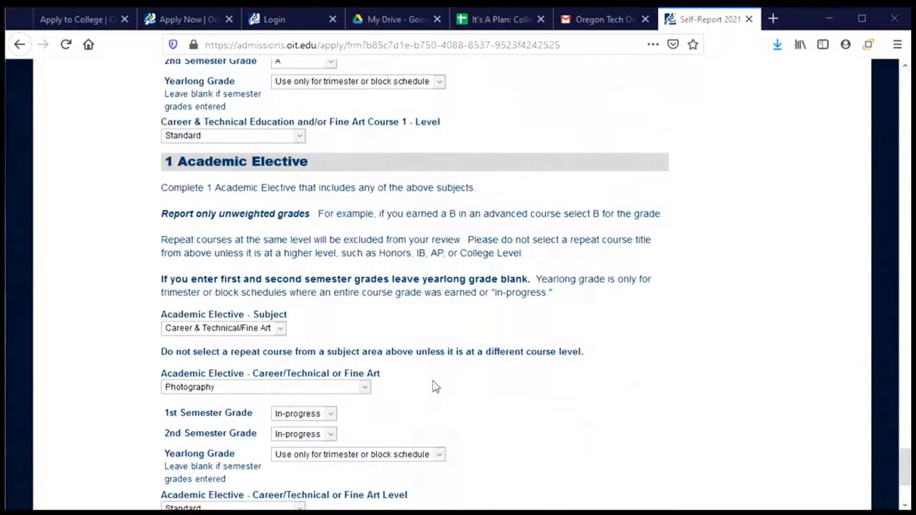
{"action": "scroll", "coordinate": [436, 386], "scroll_direction": "down", "scroll_amount": 3}
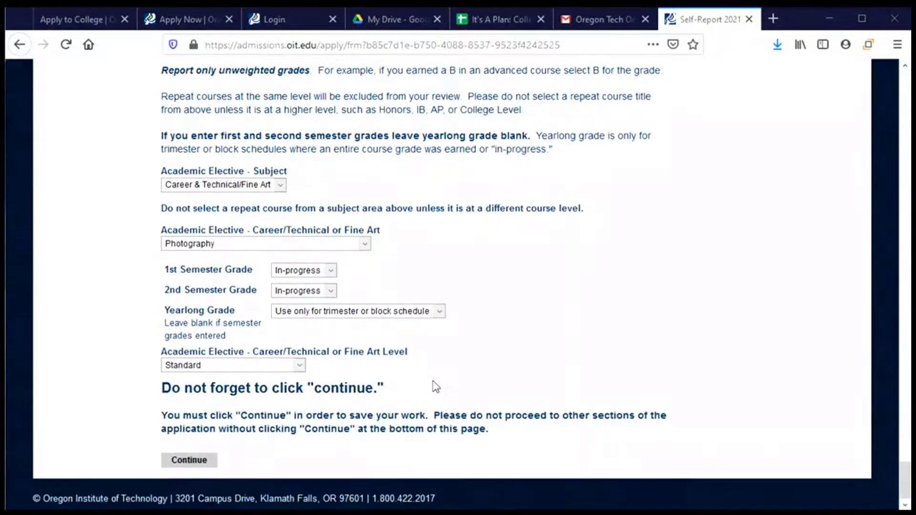
{"action": "left_click", "coordinate": [190, 460]}
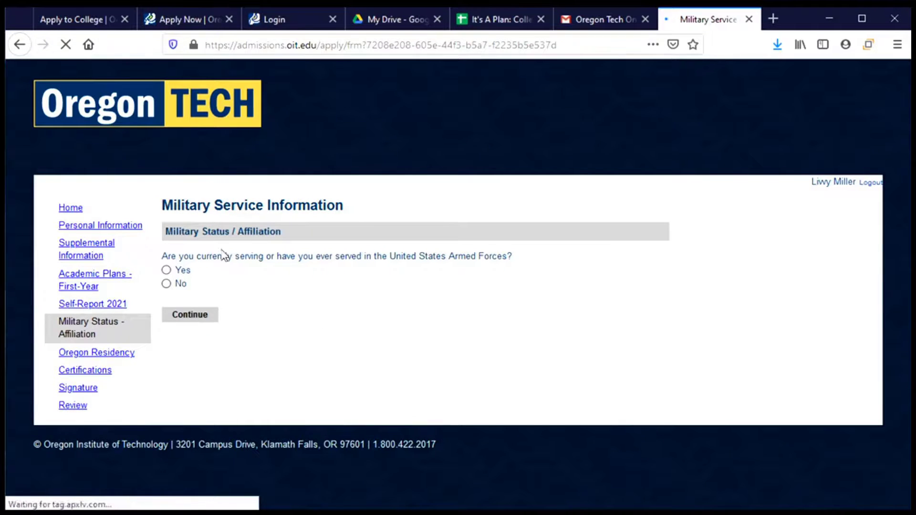
Step: Answer No to US Armed Forces service and continue to Oregon Residency Verification
{"action": "left_click", "coordinate": [170, 287]}
{"action": "left_click", "coordinate": [181, 318]}
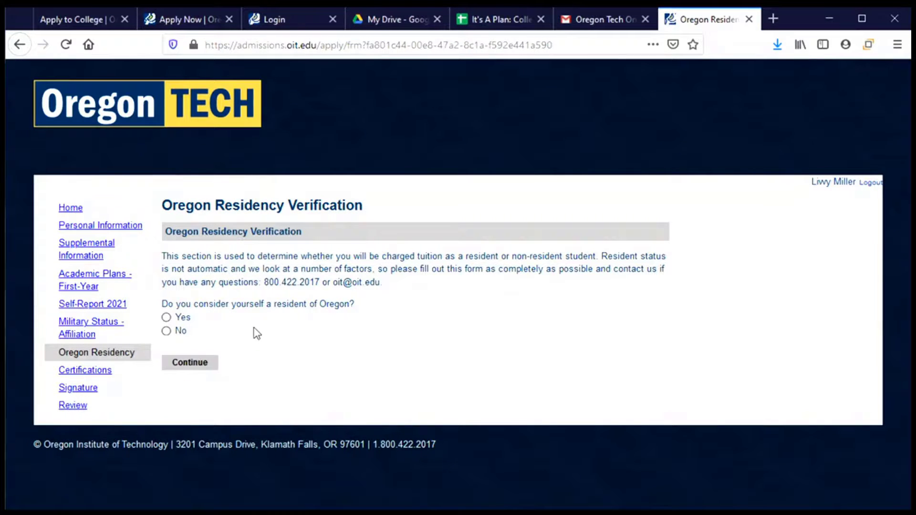
Step: Answer Yes to being an Oregon resident and Yes to being under 24 and unmarried
{"action": "left_click", "coordinate": [183, 320]}
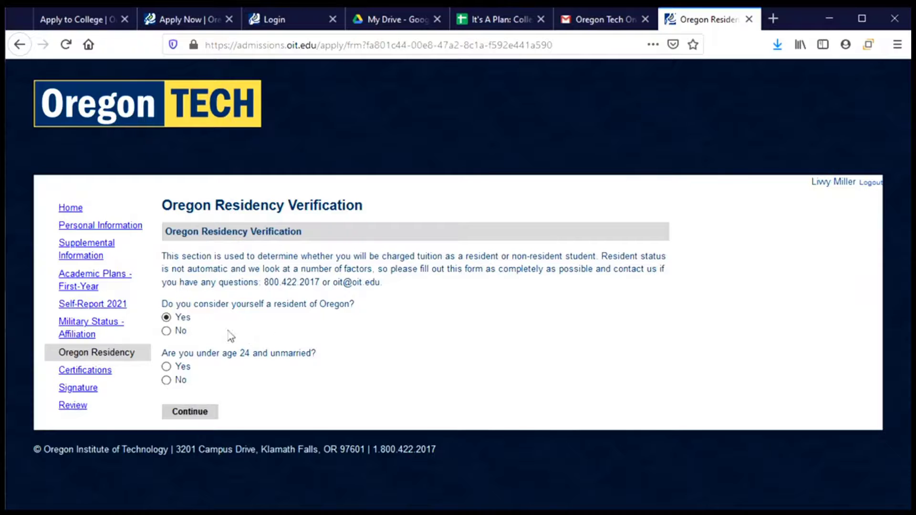
{"action": "left_click", "coordinate": [182, 368]}
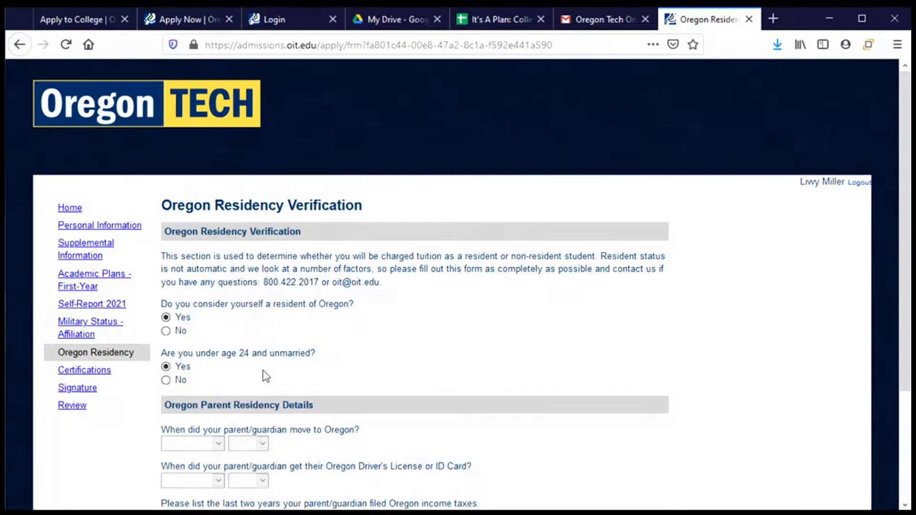
{"action": "scroll", "coordinate": [269, 370], "scroll_direction": "down", "scroll_amount": 3}
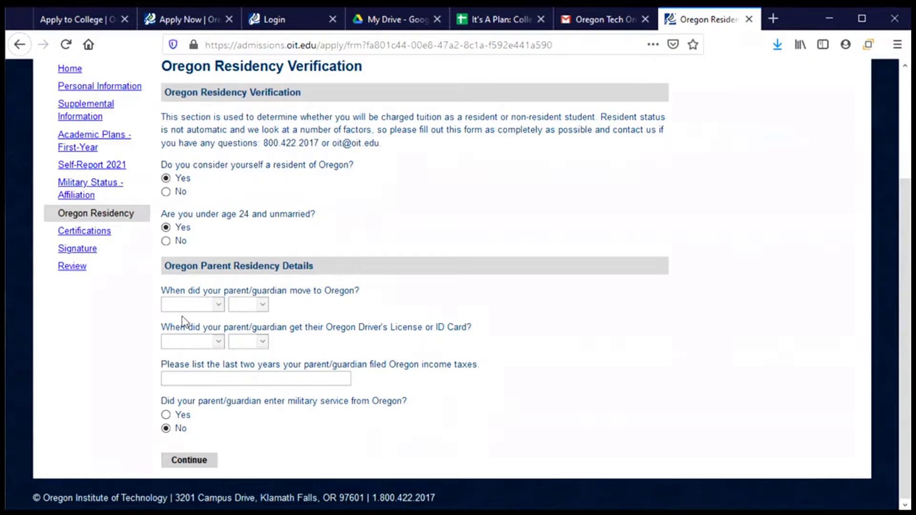
Step: Check the workbook and set the parent's move-to-Oregon date to May 1998
{"action": "left_click", "coordinate": [489, 17]}
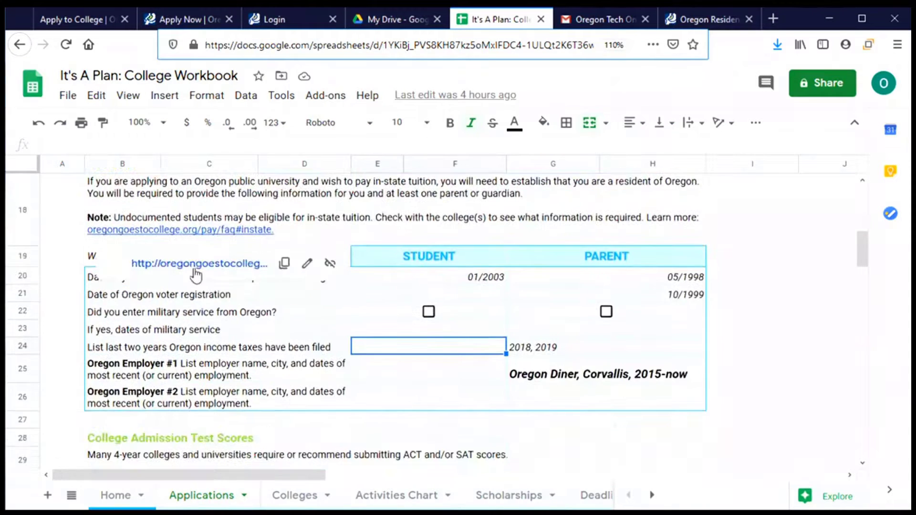
{"action": "scroll", "coordinate": [216, 329], "scroll_direction": "up", "scroll_amount": 2}
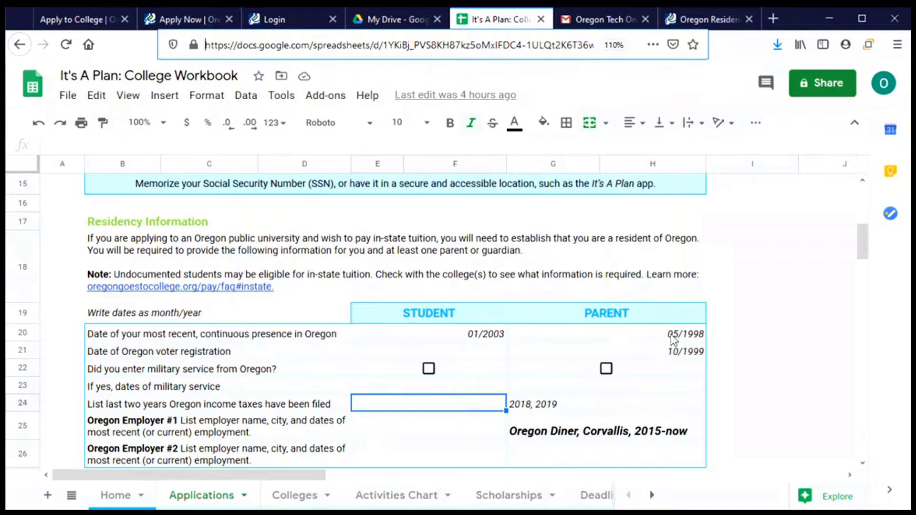
{"action": "left_click", "coordinate": [286, 19]}
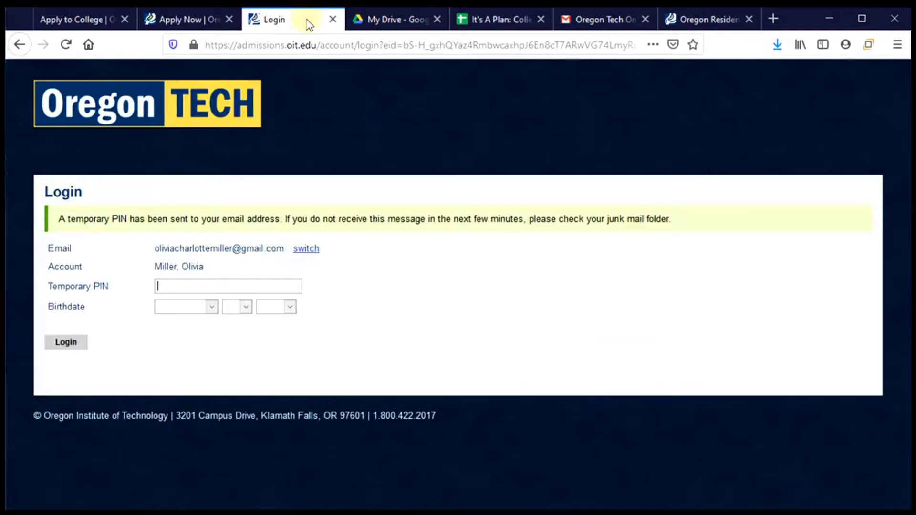
{"action": "left_click", "coordinate": [217, 17]}
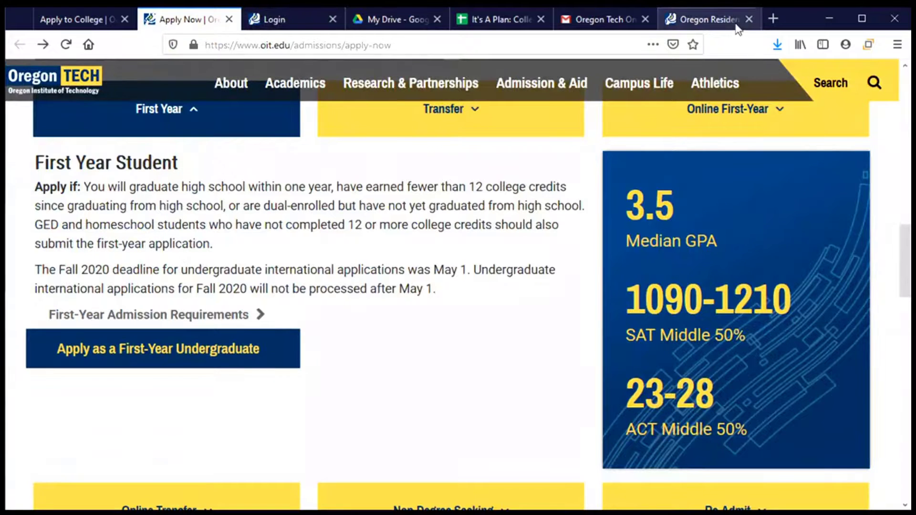
{"action": "left_click", "coordinate": [711, 19]}
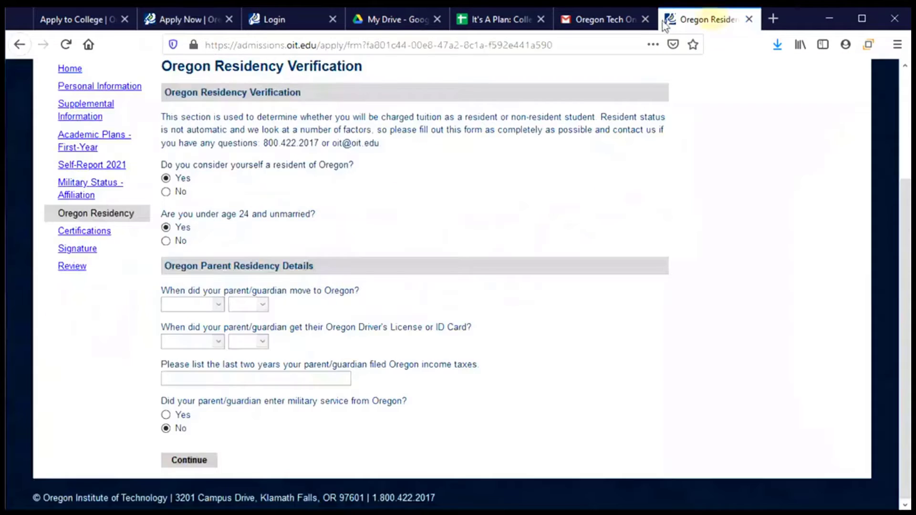
{"action": "left_click", "coordinate": [217, 305]}
{"action": "left_click", "coordinate": [167, 180]}
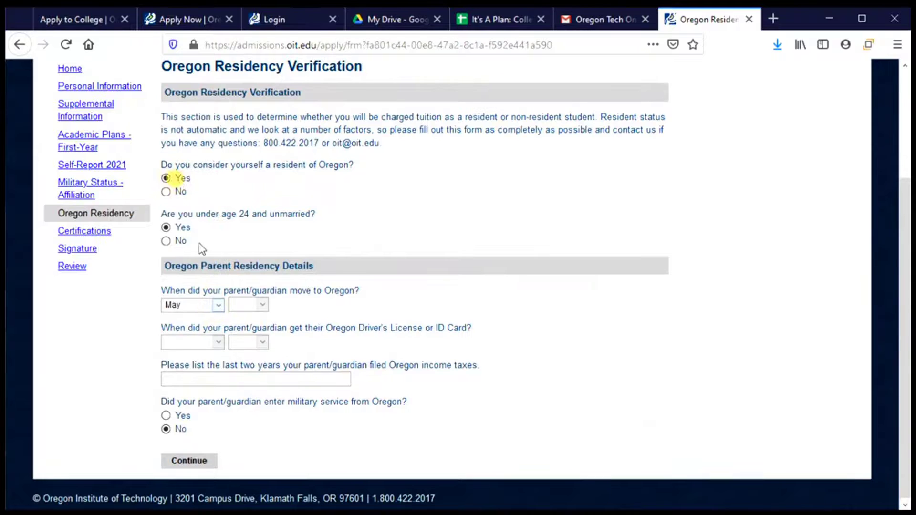
{"action": "left_click", "coordinate": [253, 305]}
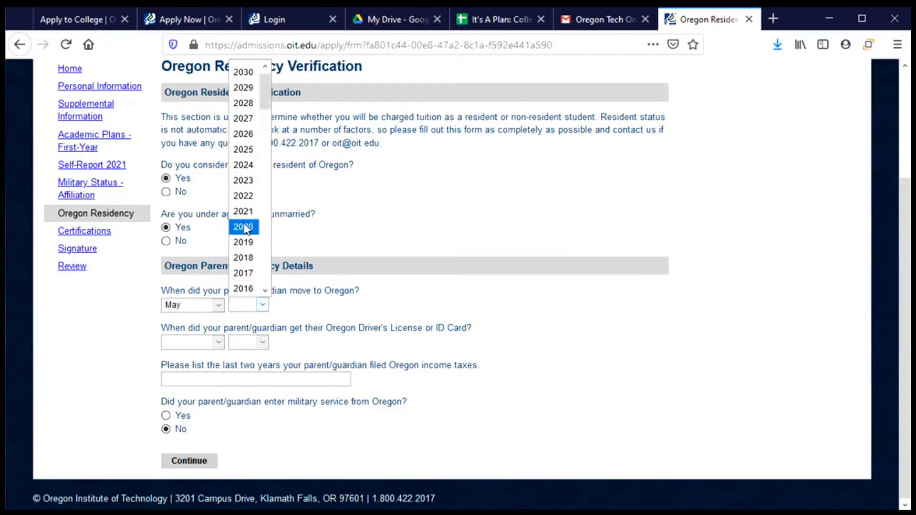
{"action": "scroll", "coordinate": [245, 228], "scroll_direction": "down", "scroll_amount": 8}
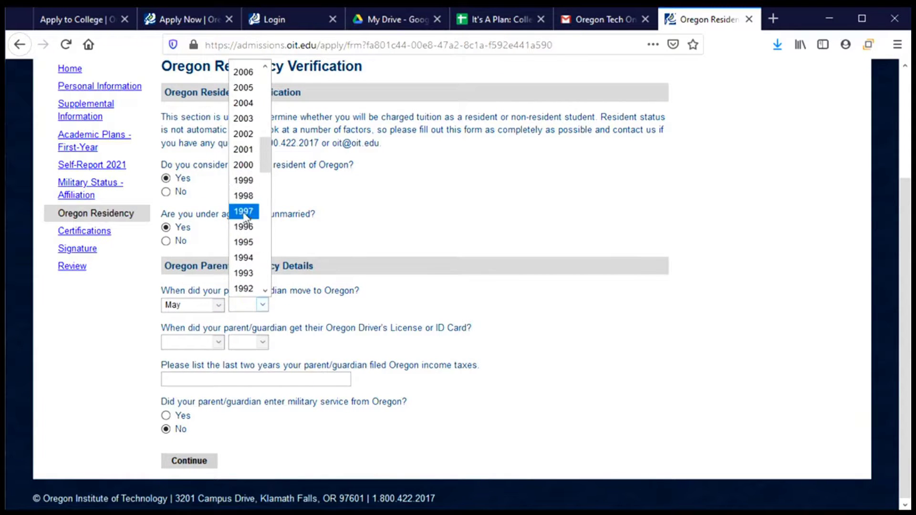
{"action": "left_click", "coordinate": [244, 196]}
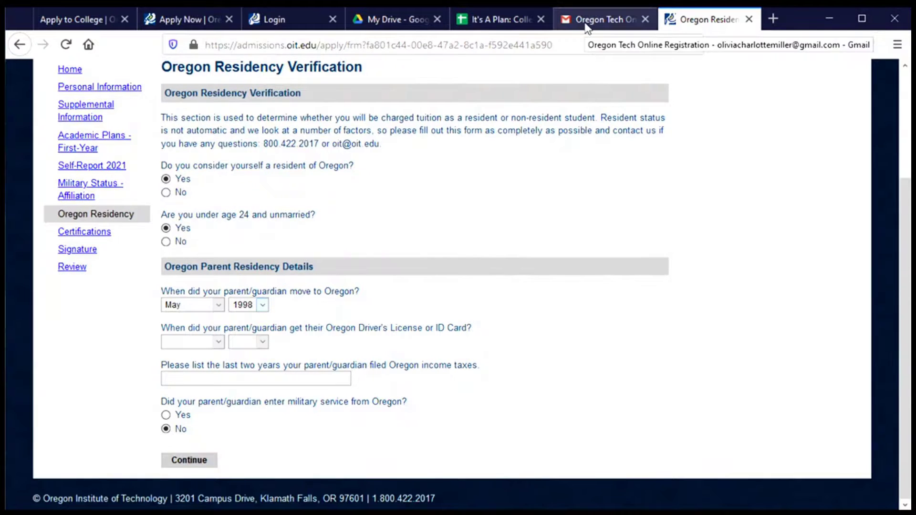
Step: Set the parent's Oregon license date to May 1998, as listed in the workbook
{"action": "left_click", "coordinate": [506, 24]}
{"action": "scroll", "coordinate": [417, 336], "scroll_direction": "down", "scroll_amount": 3}
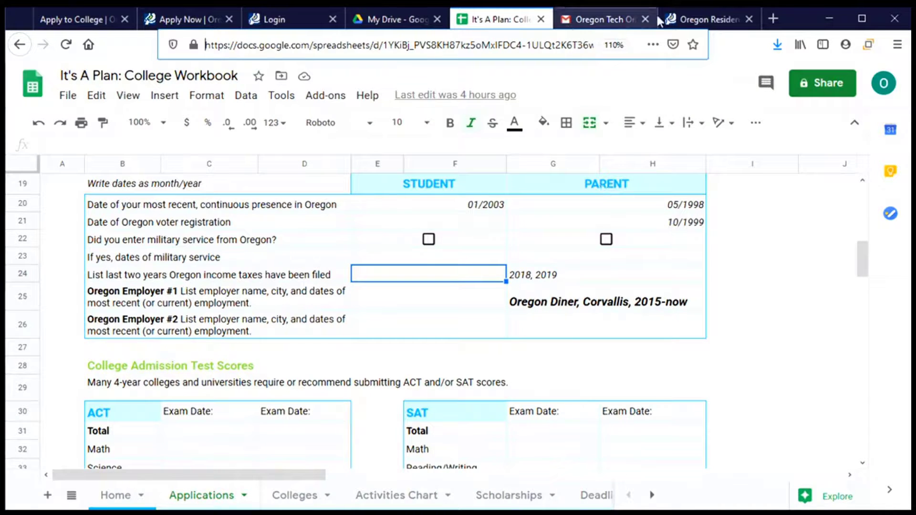
{"action": "left_click", "coordinate": [705, 19]}
{"action": "left_click", "coordinate": [196, 347]}
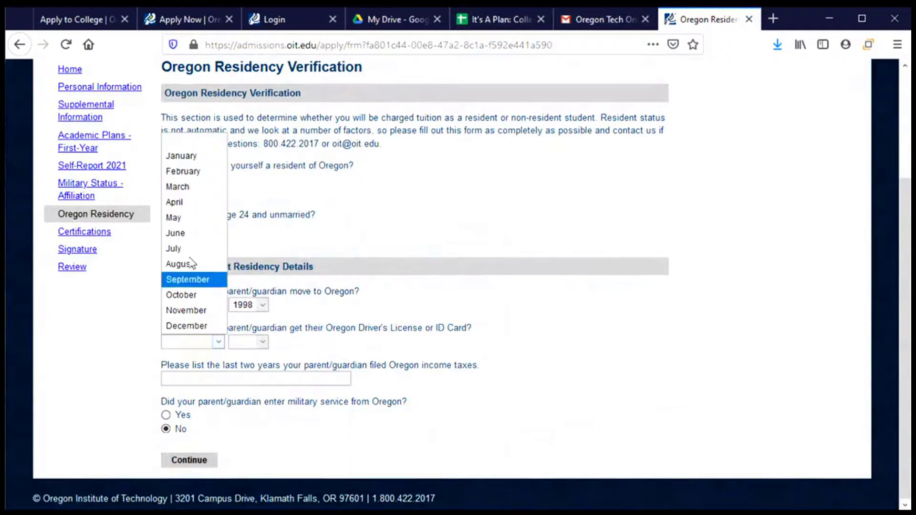
{"action": "left_click", "coordinate": [196, 218]}
{"action": "left_click", "coordinate": [248, 341]}
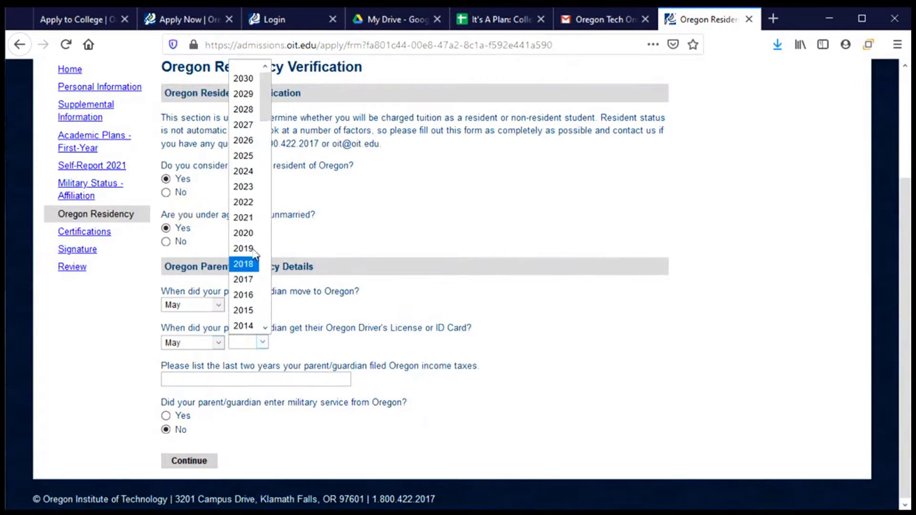
{"action": "scroll", "coordinate": [246, 191], "scroll_direction": "down", "scroll_amount": 7}
{"action": "scroll", "coordinate": [255, 269], "scroll_direction": "down", "scroll_amount": 1}
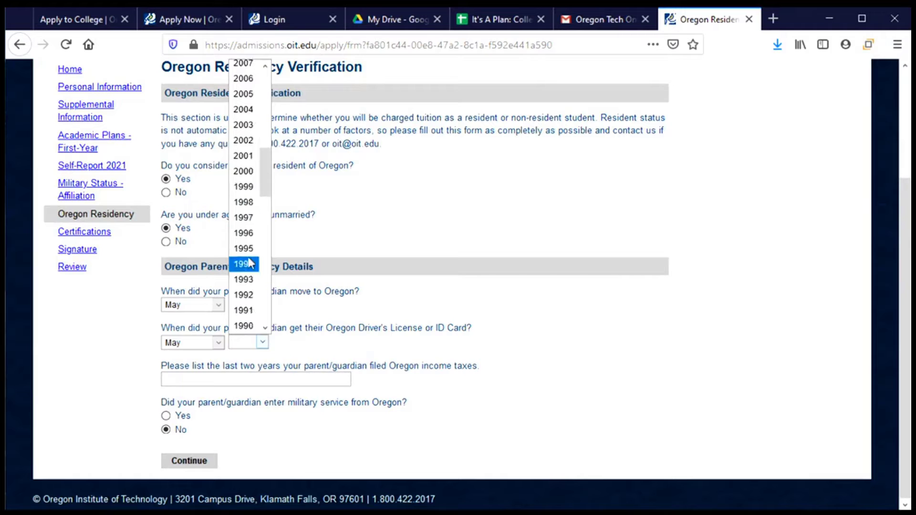
{"action": "left_click", "coordinate": [246, 199]}
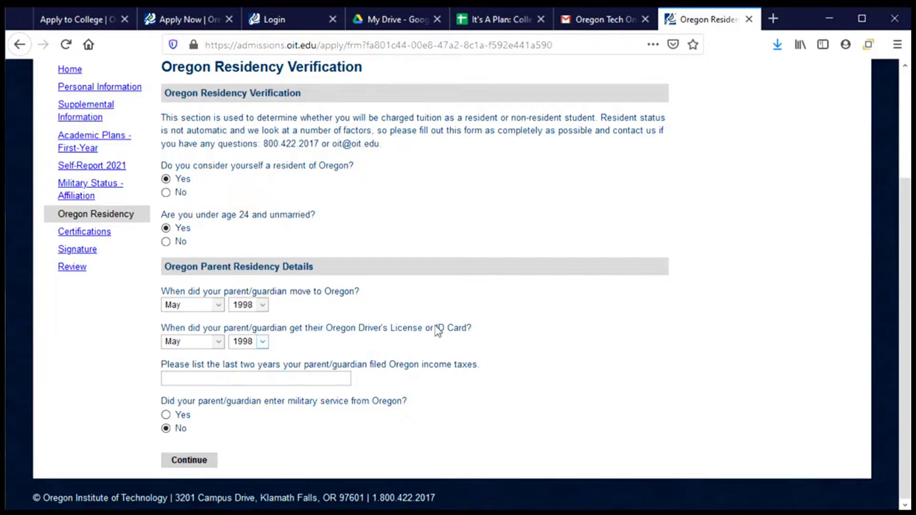
Step: Enter the parent's income-tax years 2018, 2019 taken from the workbook
{"action": "left_click", "coordinate": [270, 379]}
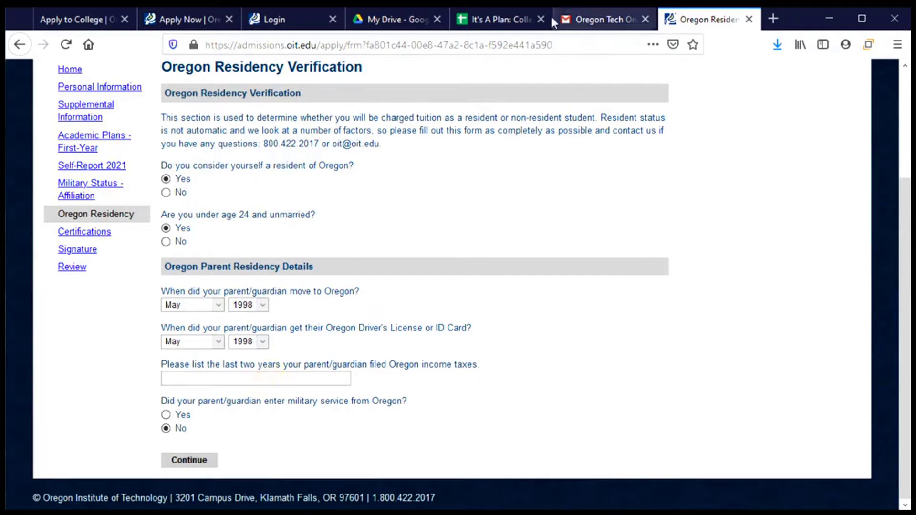
{"action": "left_click", "coordinate": [496, 19]}
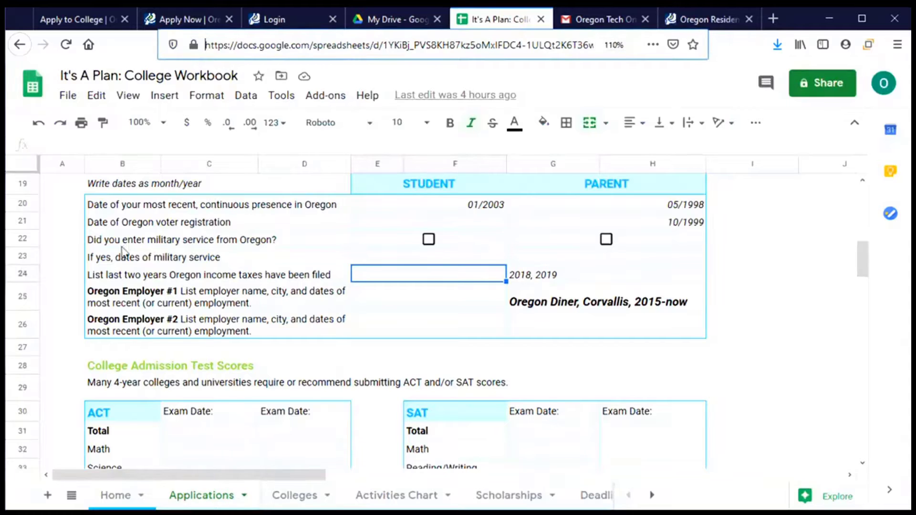
{"action": "left_click_drag", "start_coordinate": [115, 276], "coordinate": [581, 275]}
{"action": "left_click", "coordinate": [581, 275]}
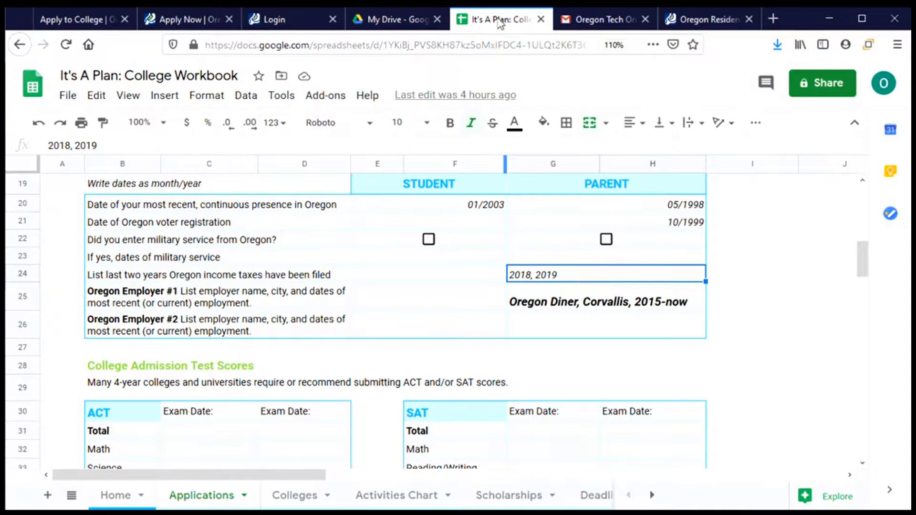
{"action": "left_click", "coordinate": [709, 19]}
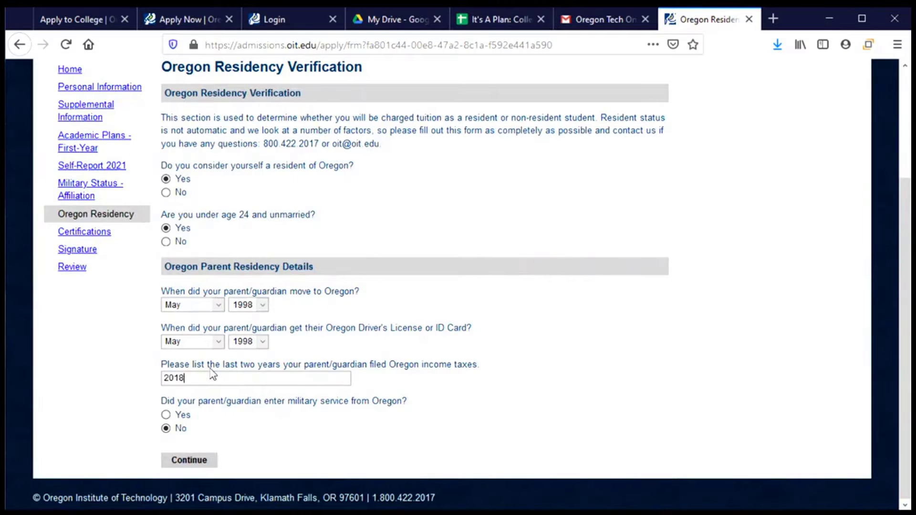
{"action": "type", "text": "9"}
Step: Submit the residency answers and agree Yes to the photo release consent
{"action": "left_click", "coordinate": [190, 461]}
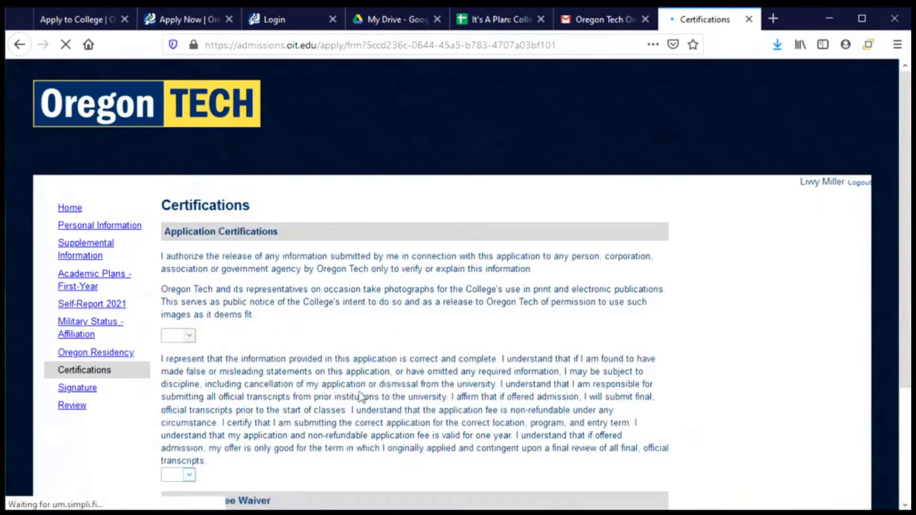
{"action": "scroll", "coordinate": [332, 365], "scroll_direction": "down", "scroll_amount": 3}
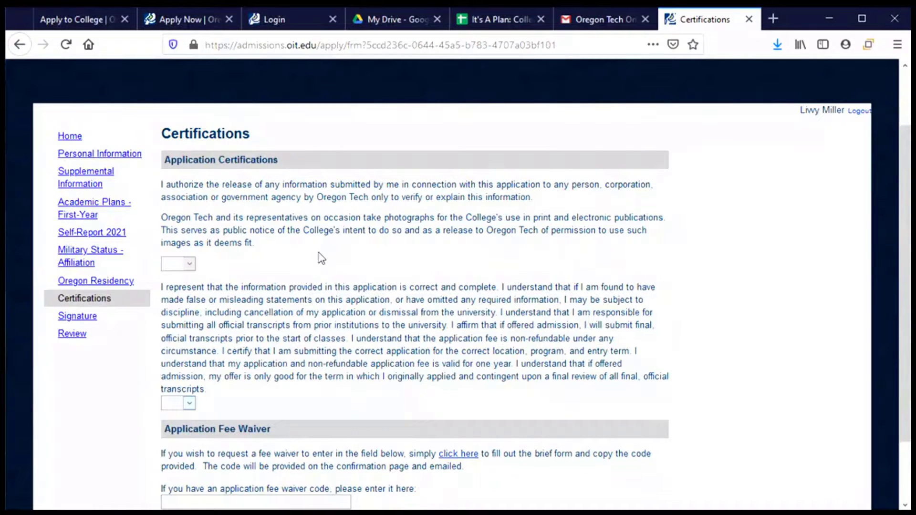
{"action": "left_click", "coordinate": [186, 266]}
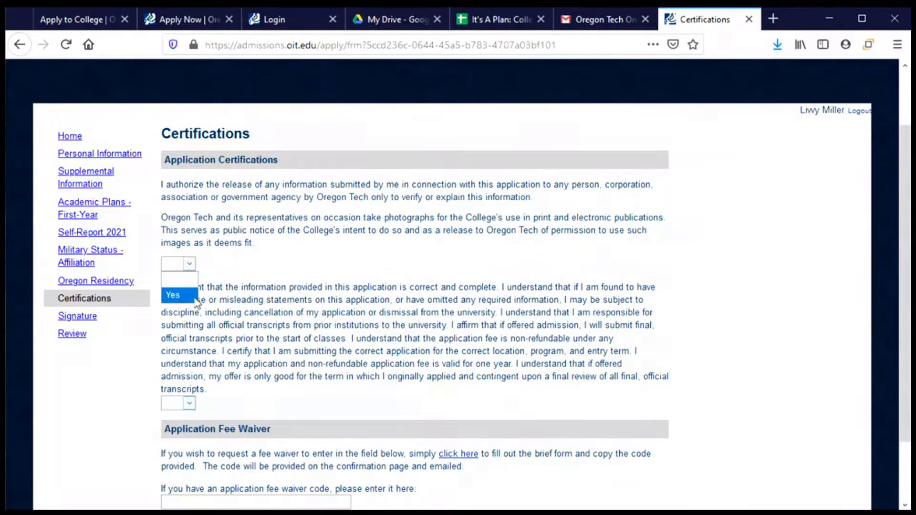
{"action": "left_click", "coordinate": [172, 295]}
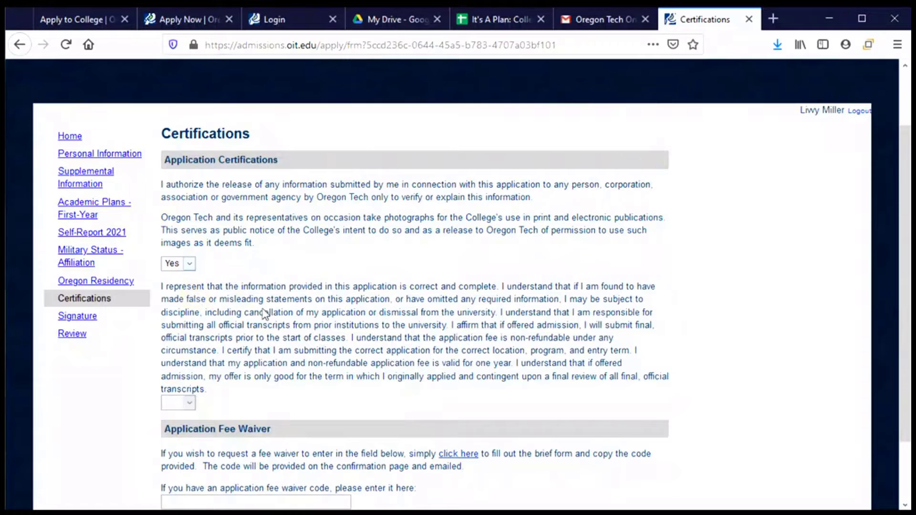
Step: Agree Yes to the accuracy certification, leaving the fee waiver code empty
{"action": "scroll", "coordinate": [267, 315], "scroll_direction": "down", "scroll_amount": 3}
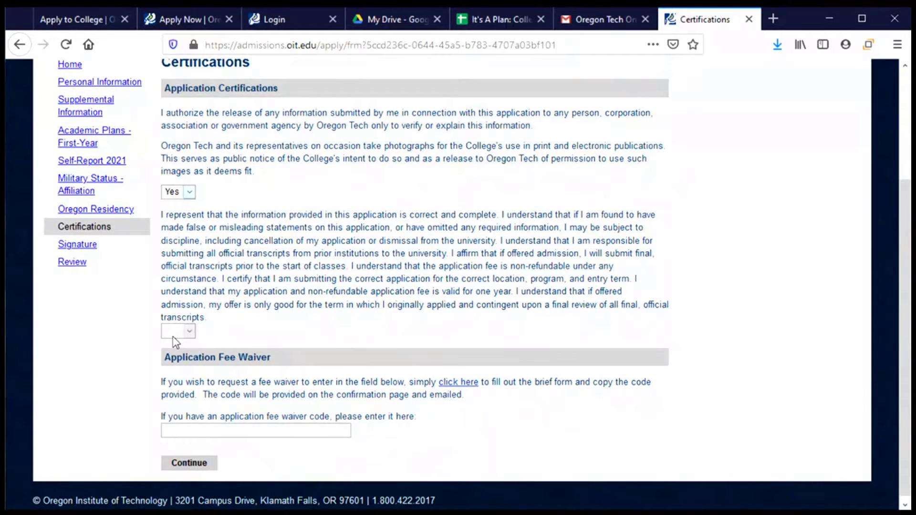
{"action": "left_click", "coordinate": [173, 335]}
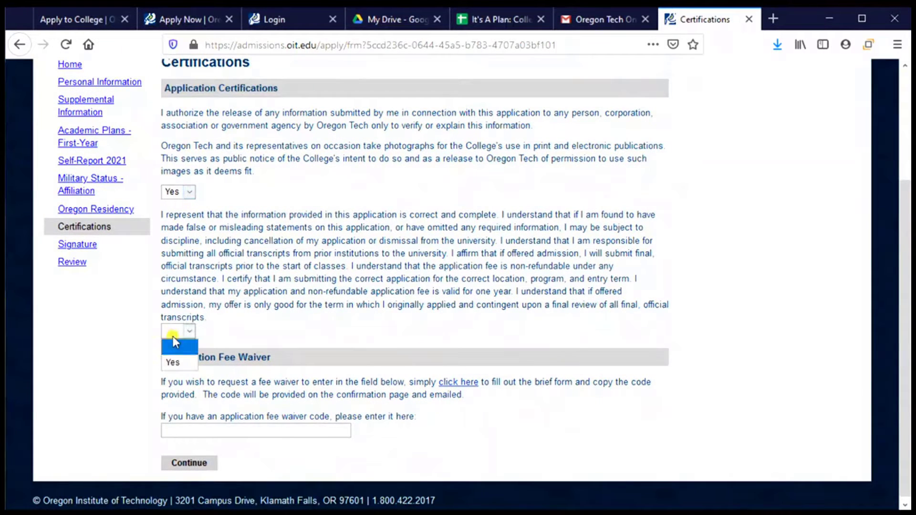
{"action": "left_click", "coordinate": [177, 363]}
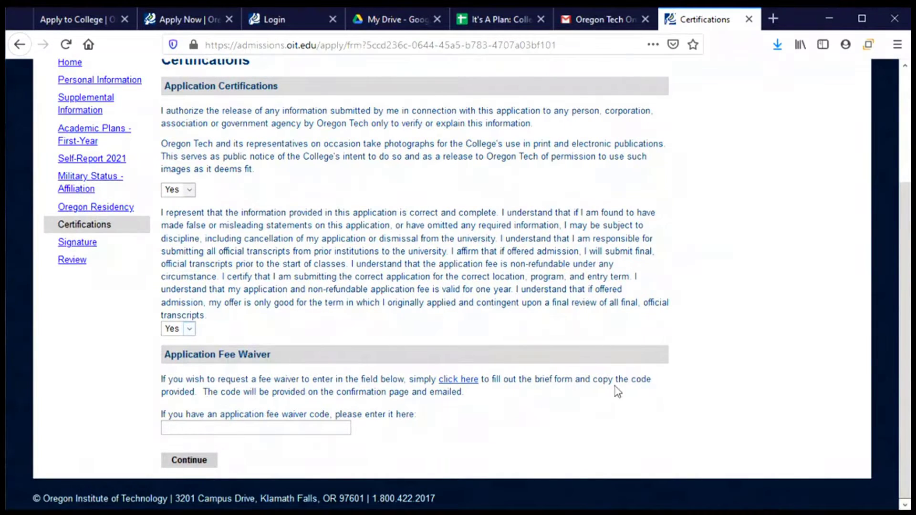
{"action": "left_click", "coordinate": [199, 429]}
Step: Sign the Non-Discrimination and Equity Statement by typing the applicant's full legal name, then confirm
{"action": "left_click", "coordinate": [191, 460]}
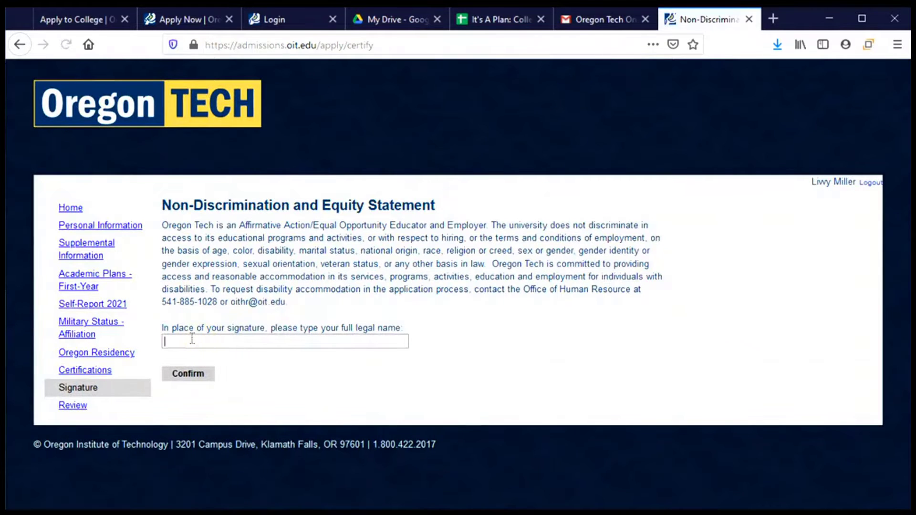
{"action": "left_click", "coordinate": [200, 377]}
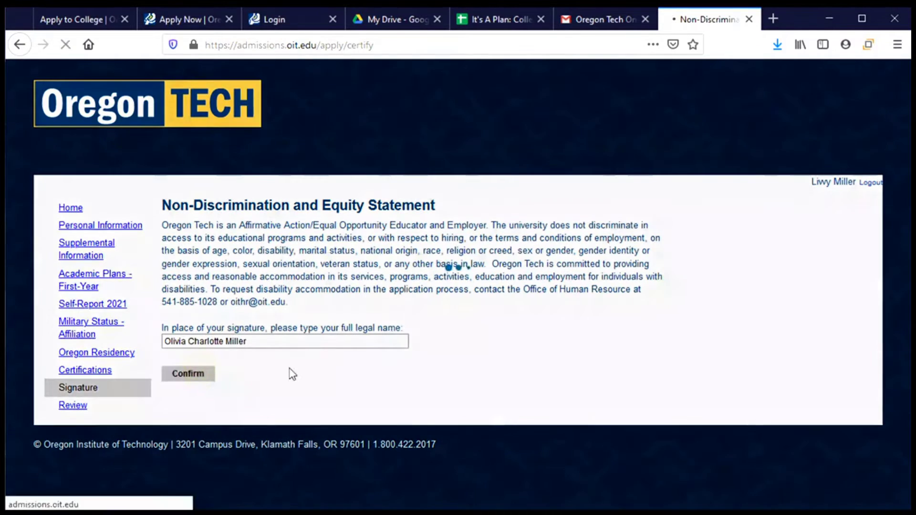